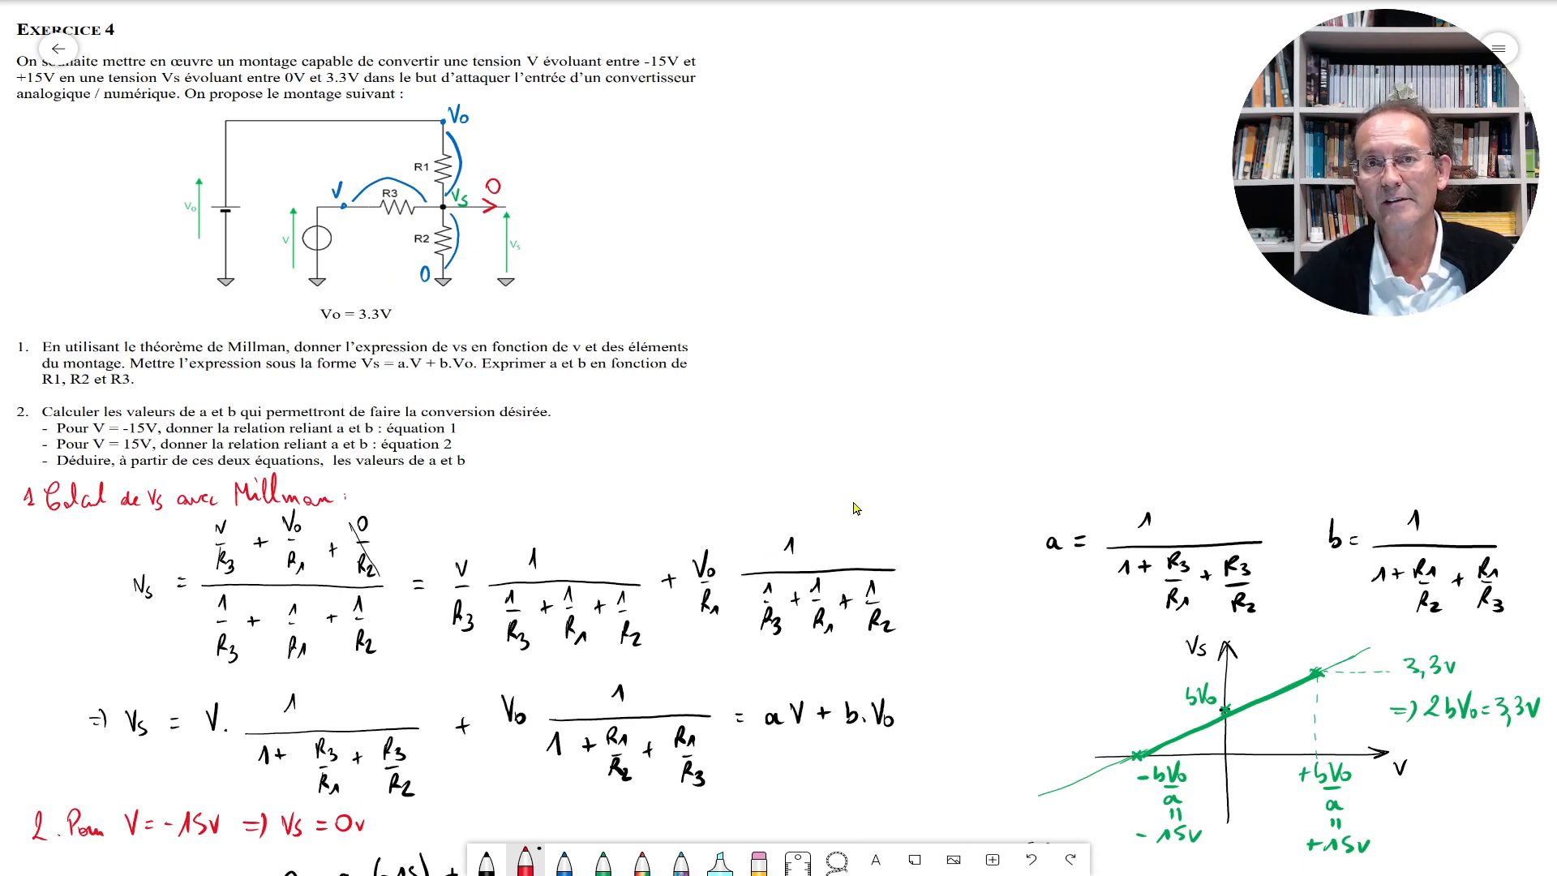
# Review the handwritten solution notes for the voltage-conversion circuit, from the Millman expression to the resistor equations
pyautogui.scroll(-1, 988, 656)
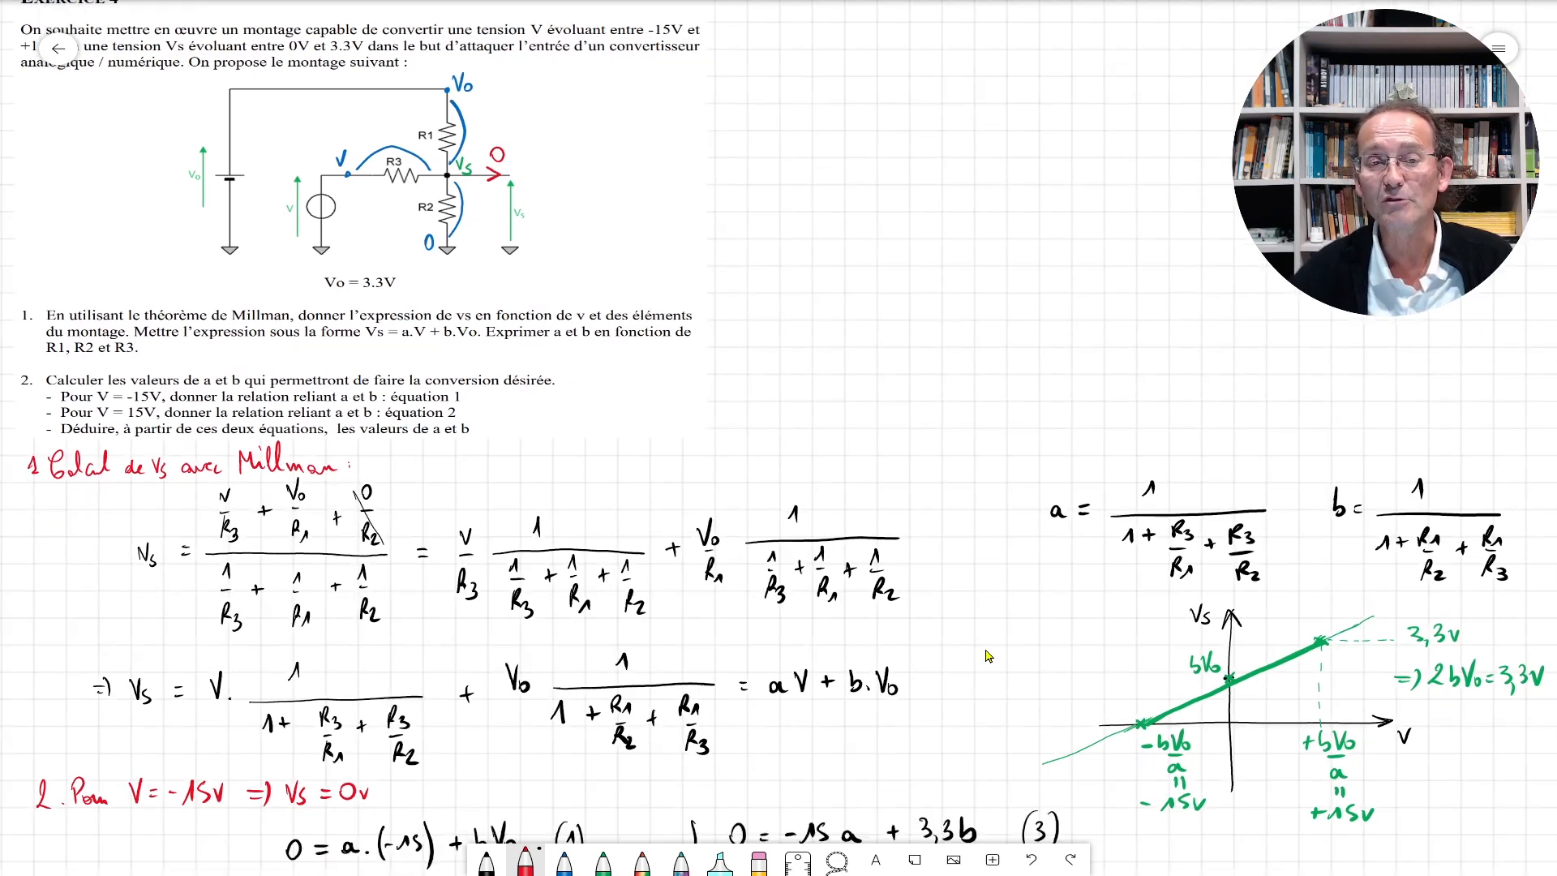
pyautogui.moveTo(988, 656); pyautogui.dragTo(991, 212)
pyautogui.moveTo(926, 670); pyautogui.dragTo(923, 275)
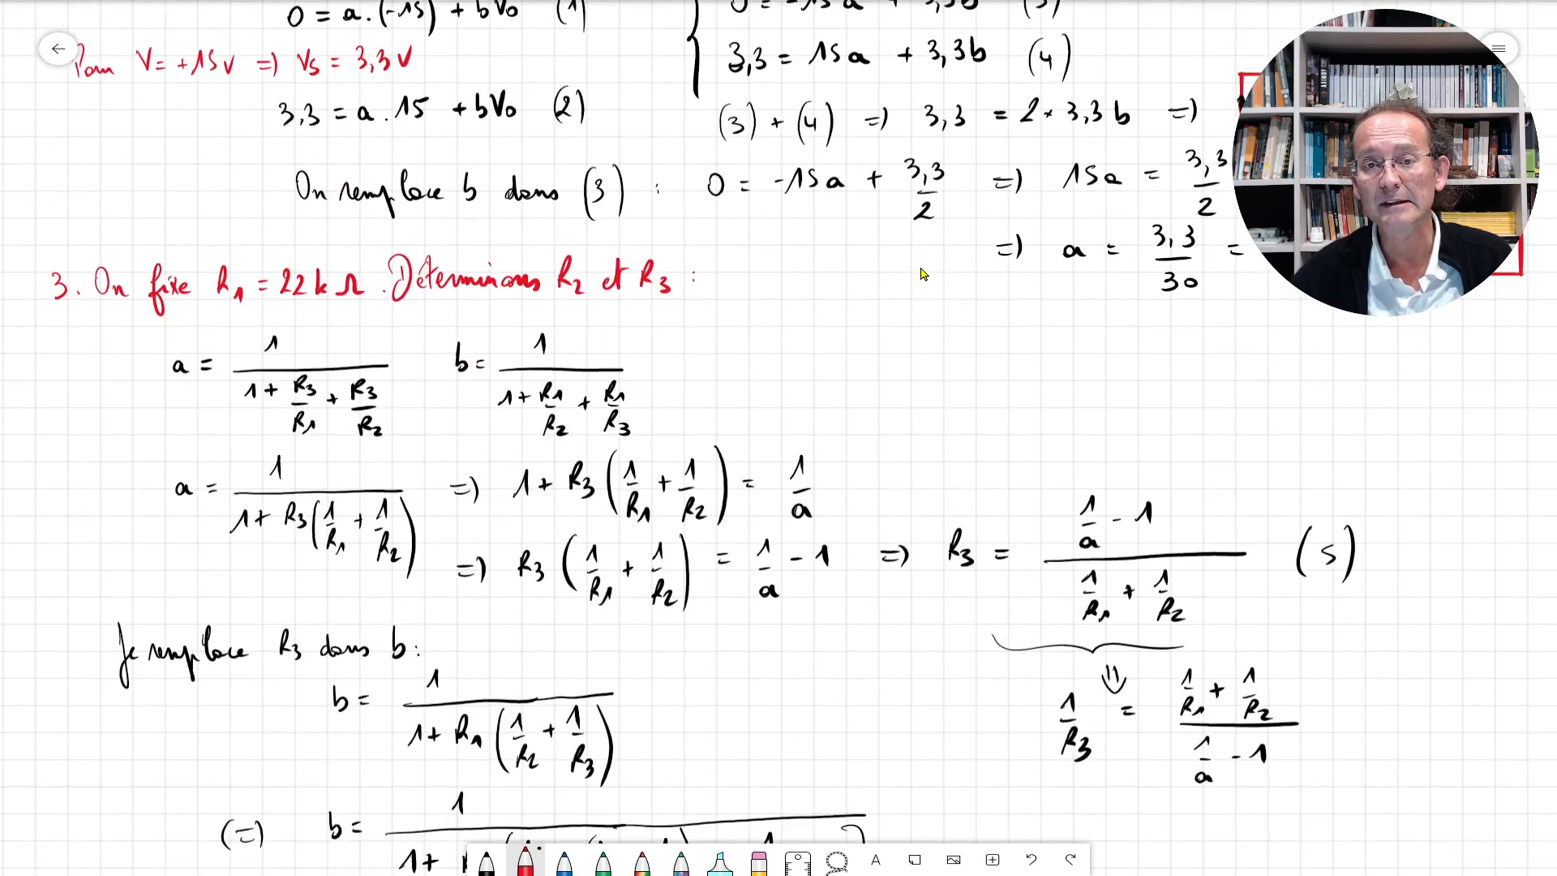
pyautogui.moveTo(891, 642); pyautogui.dragTo(900, 260)
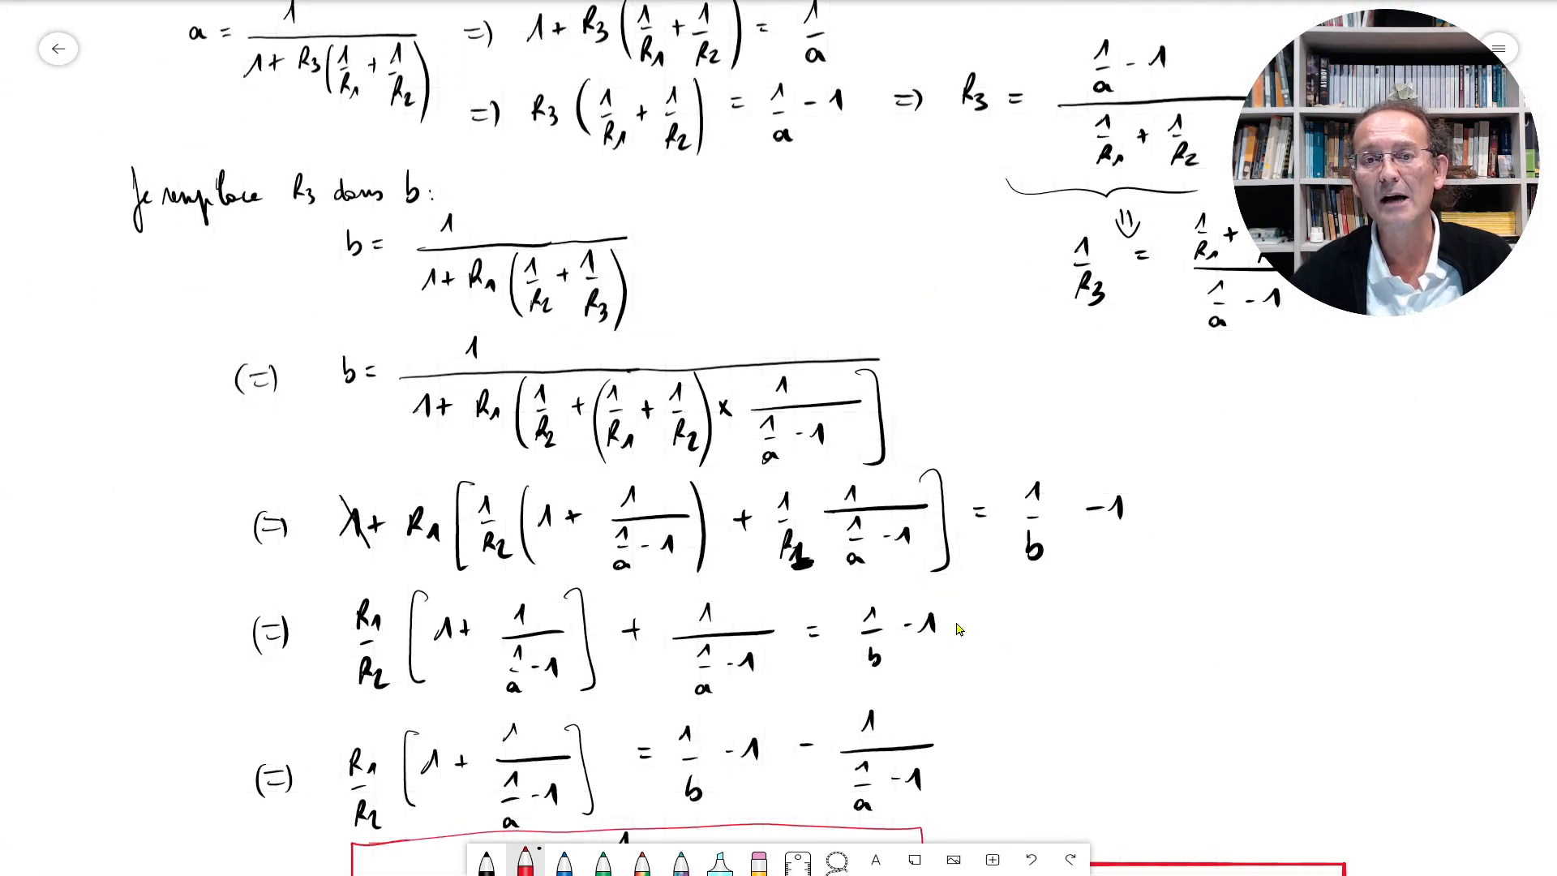
pyautogui.moveTo(957, 624); pyautogui.dragTo(943, 381)
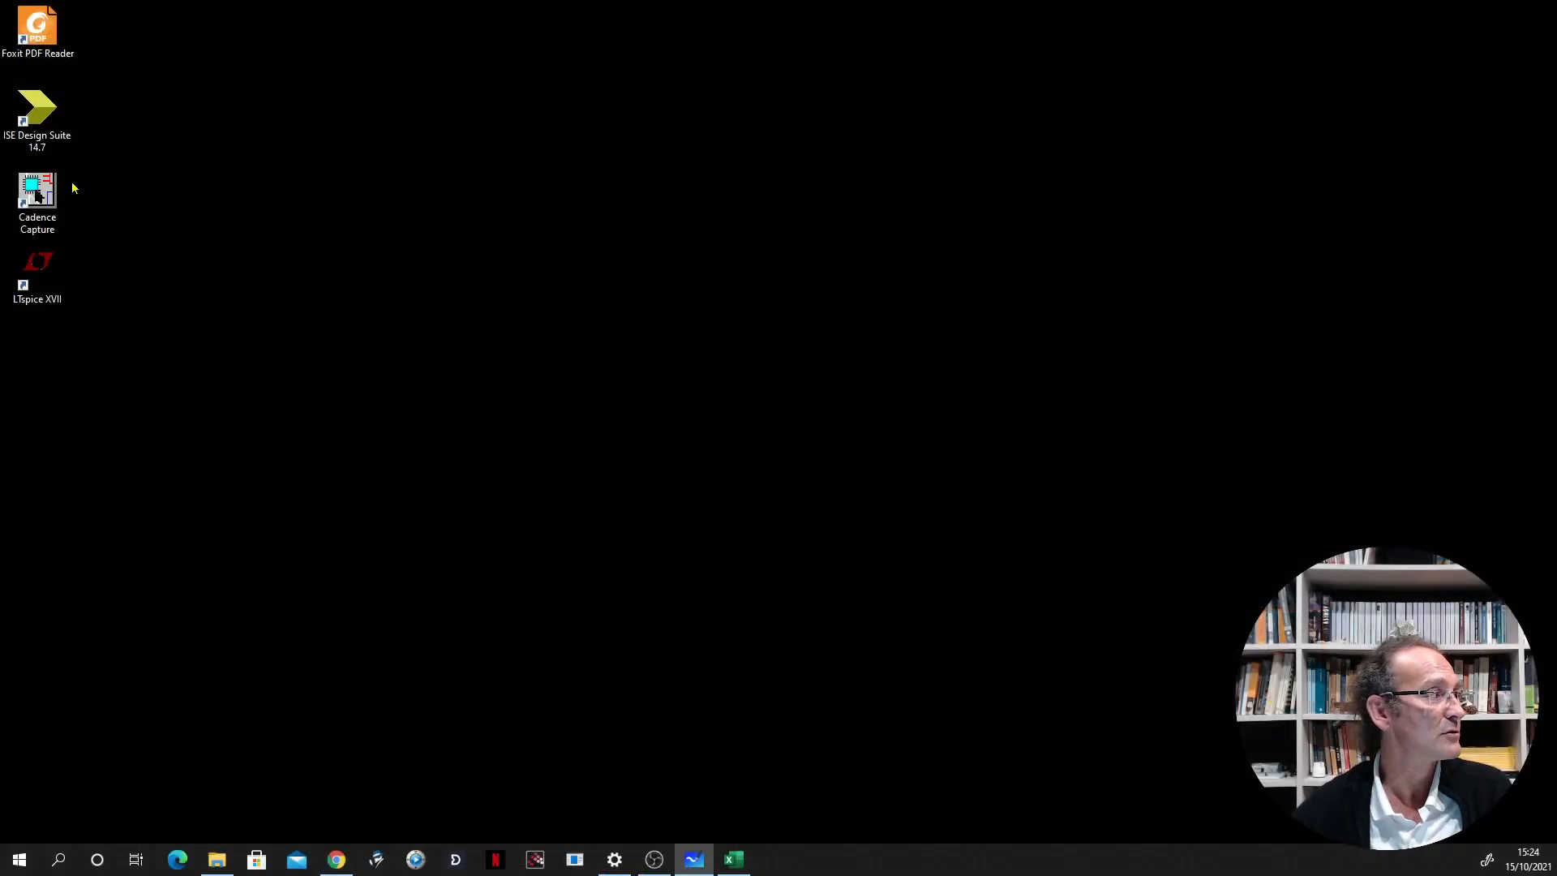
# Switch to OrCAD Capture, start a new project and set its location to a new Conversion1 folder inside SIMULATION
pyautogui.doubleClick(46, 184)
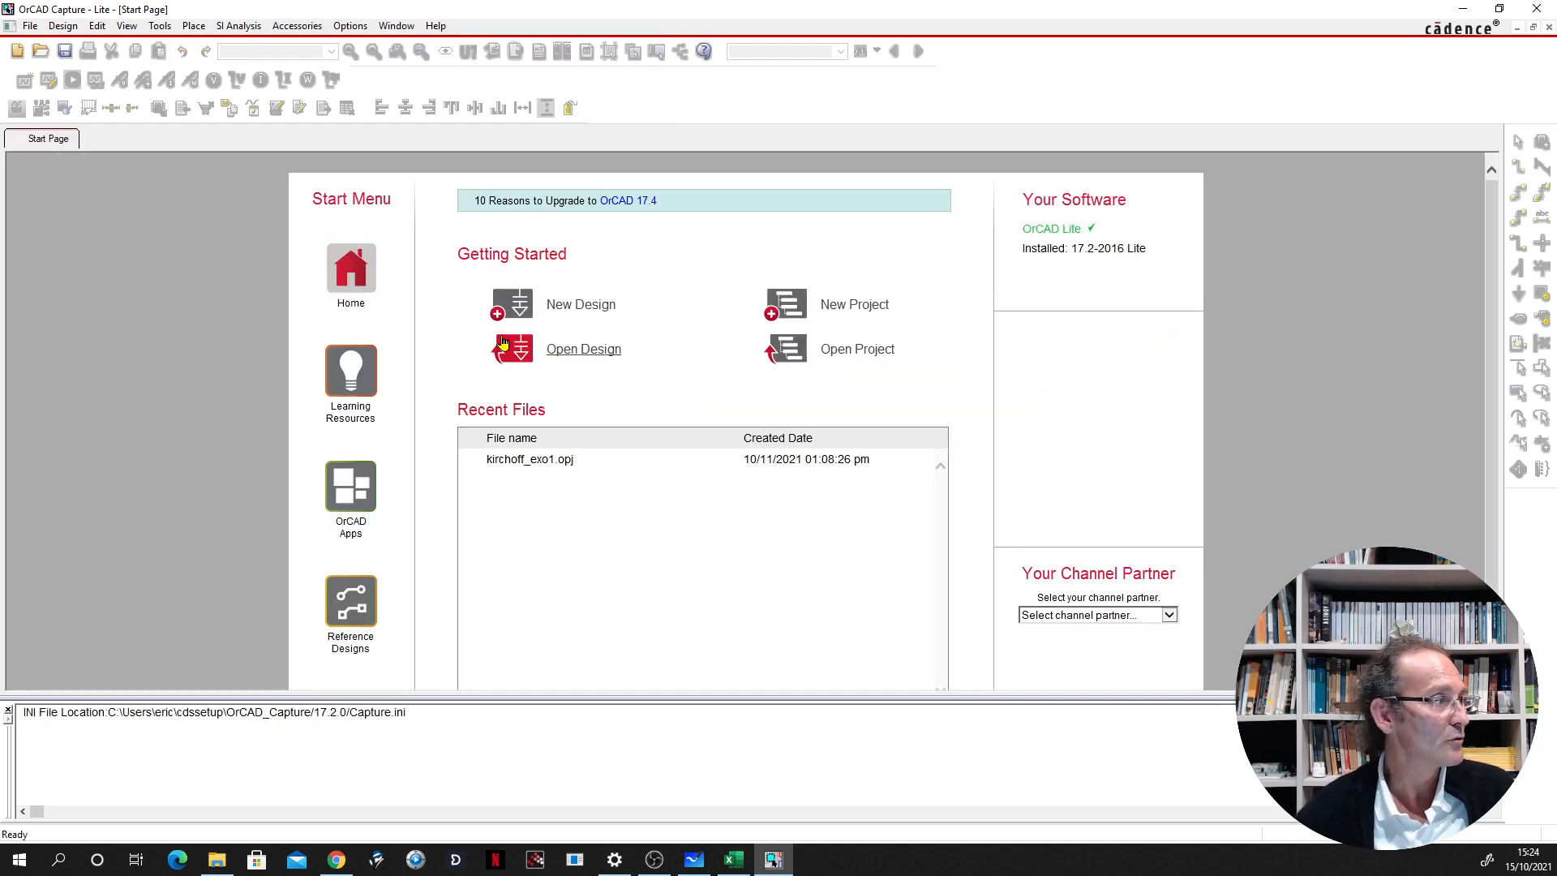
pyautogui.click(863, 313)
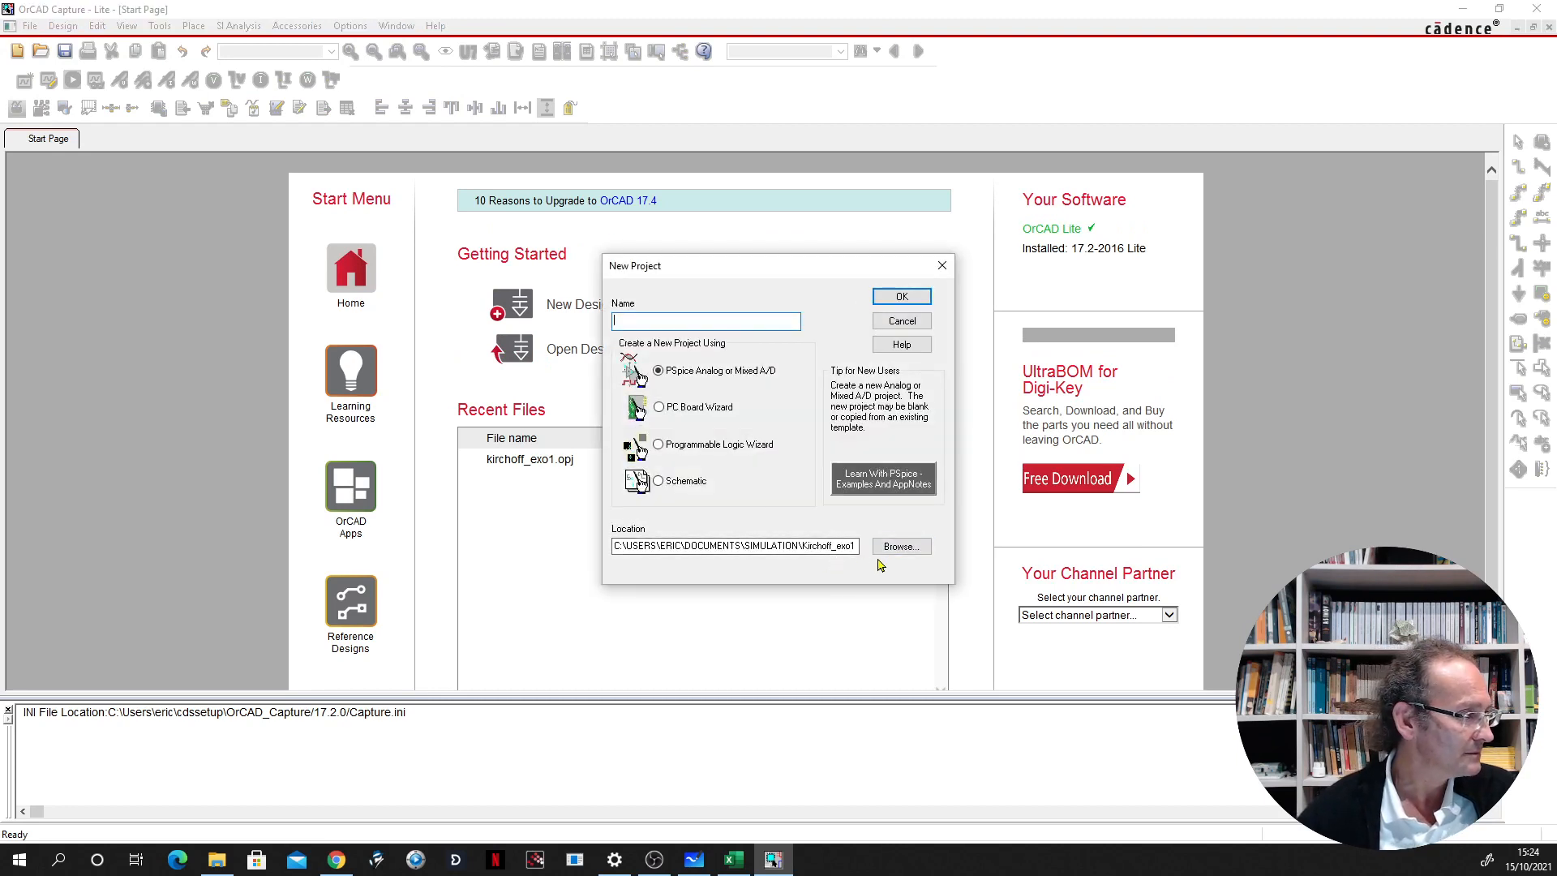
pyautogui.click(900, 547)
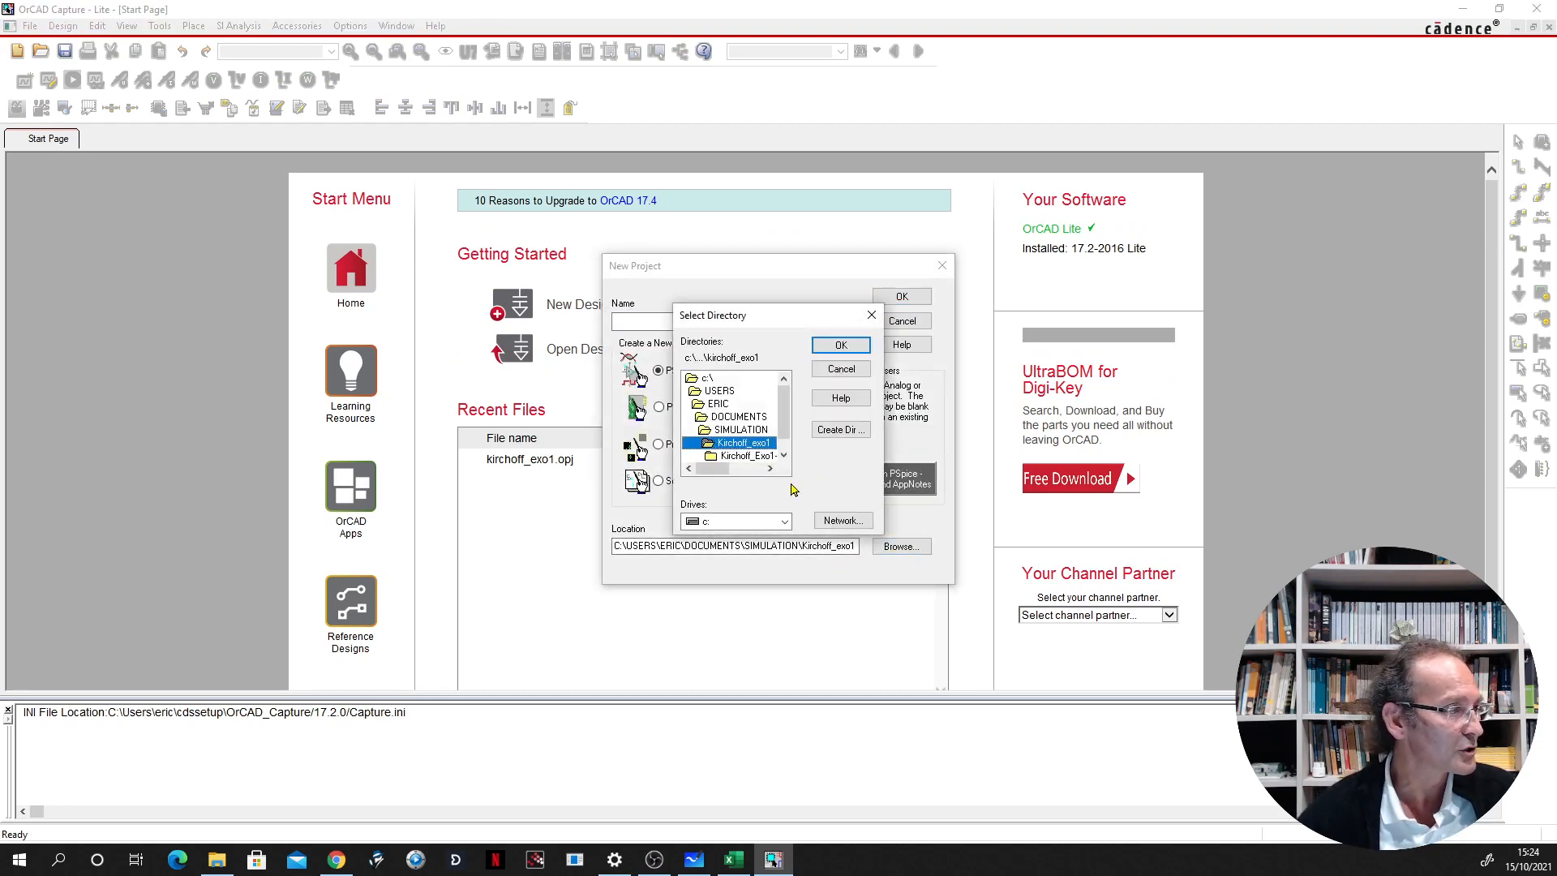
pyautogui.doubleClick(738, 433)
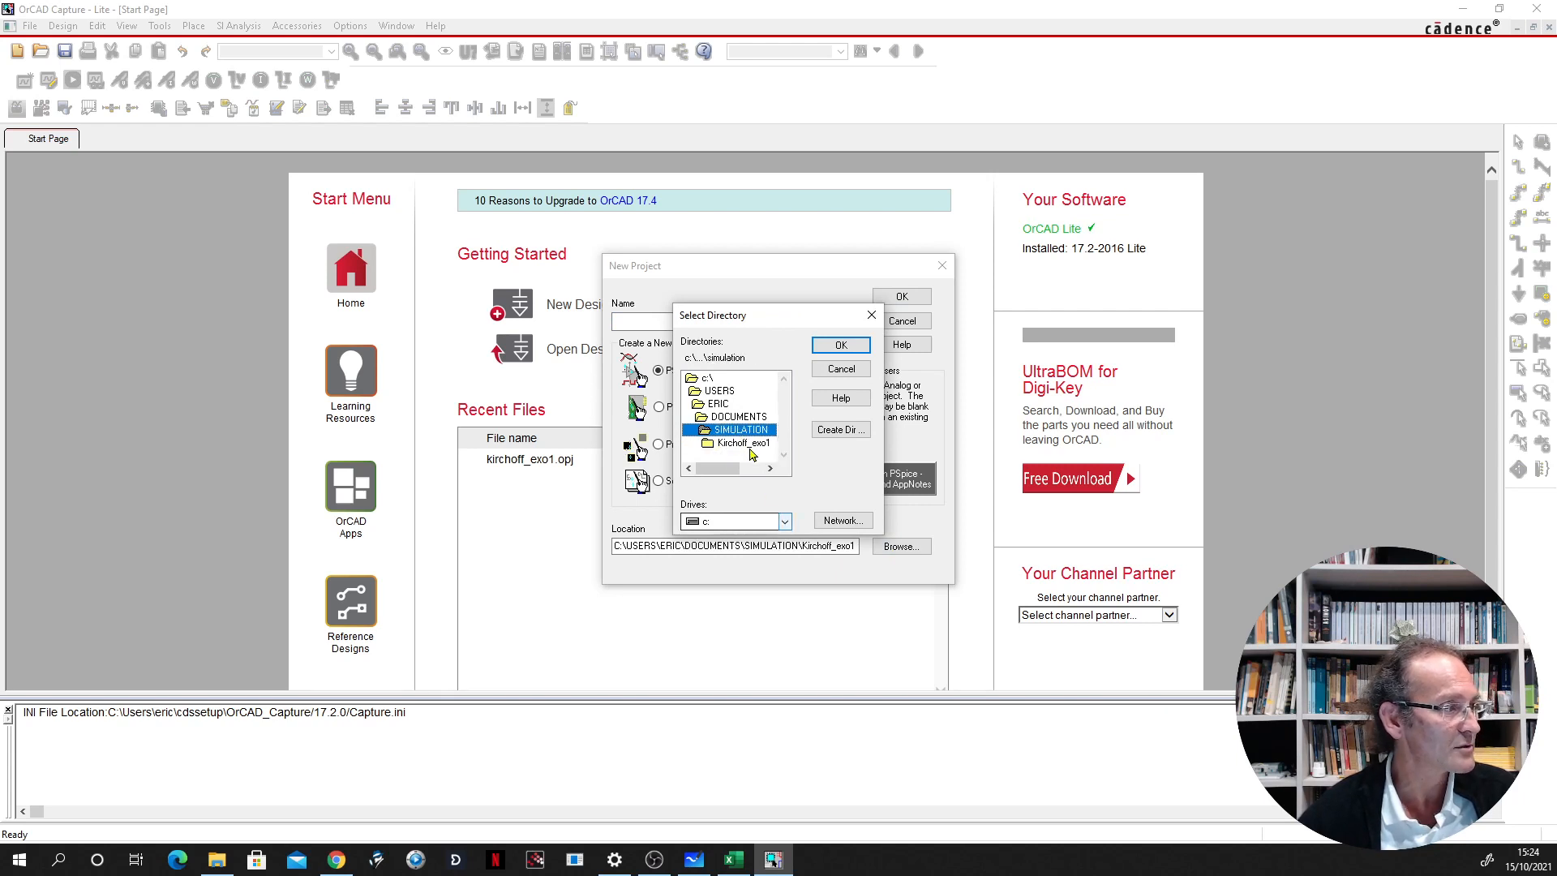
pyautogui.click(851, 430)
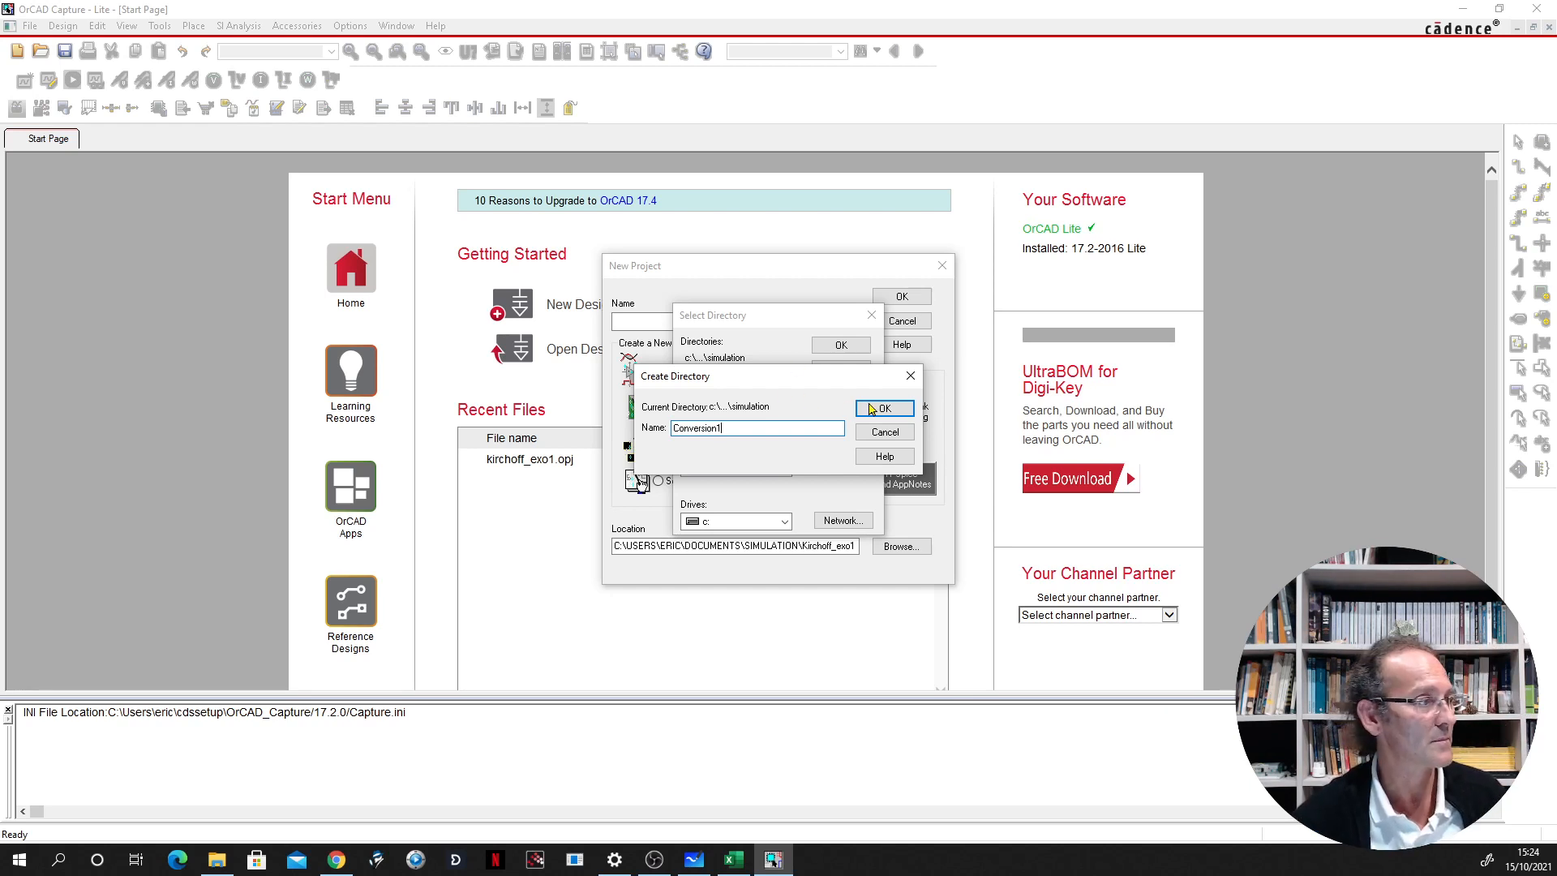
pyautogui.click(872, 408)
pyautogui.click(744, 430)
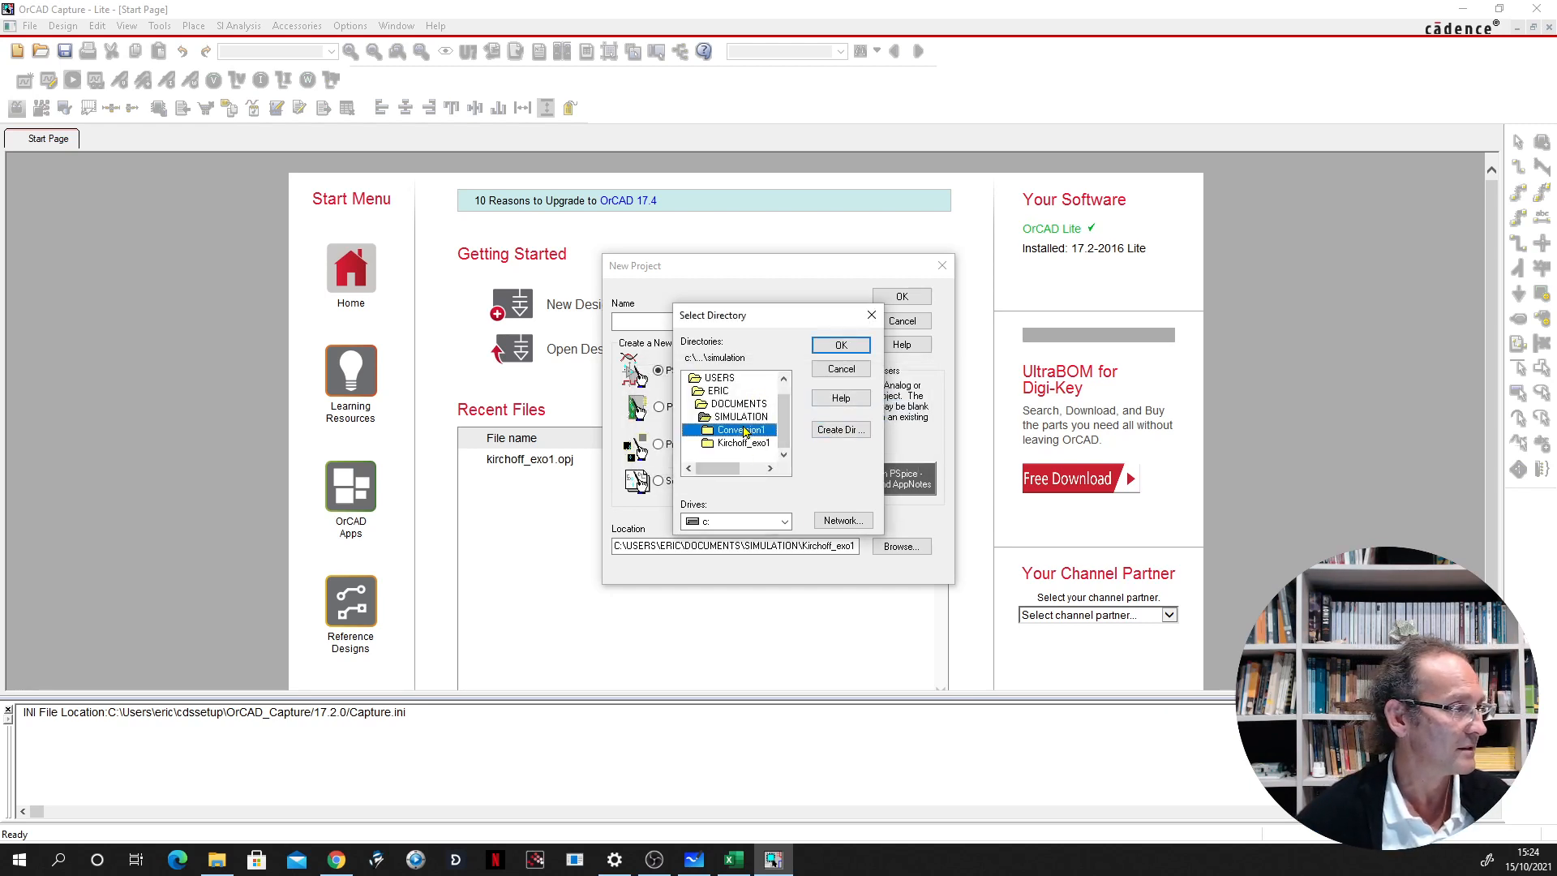
pyautogui.click(841, 345)
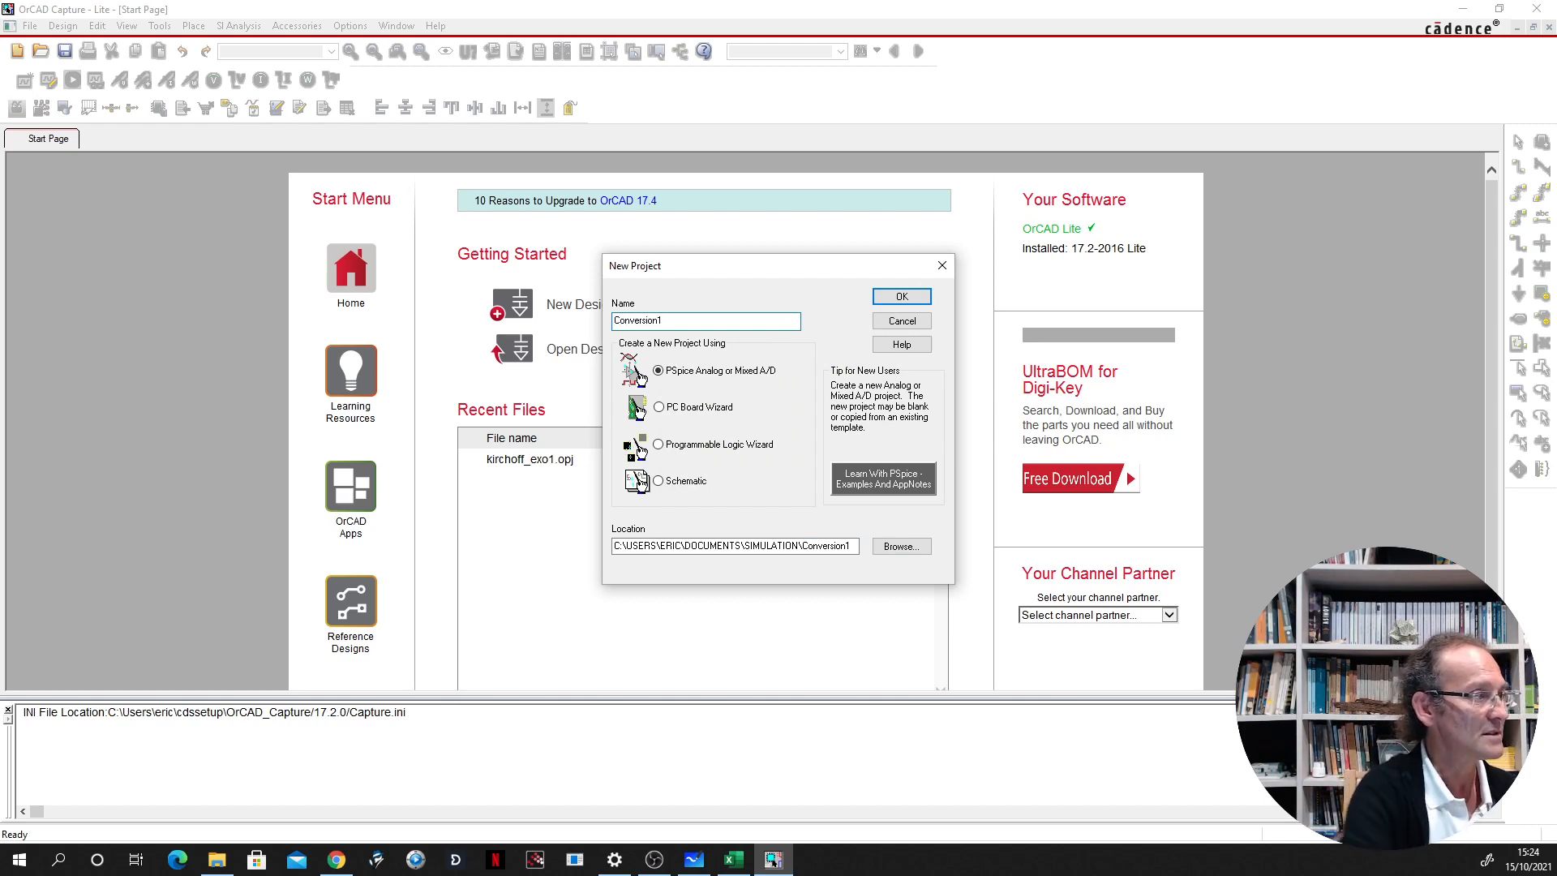
# Create the PSpice Analog or Mixed A/D project named Conversion1 and open PAGE1 of its SCHEMATIC1 folder
pyautogui.click(892, 302)
pyautogui.click(925, 396)
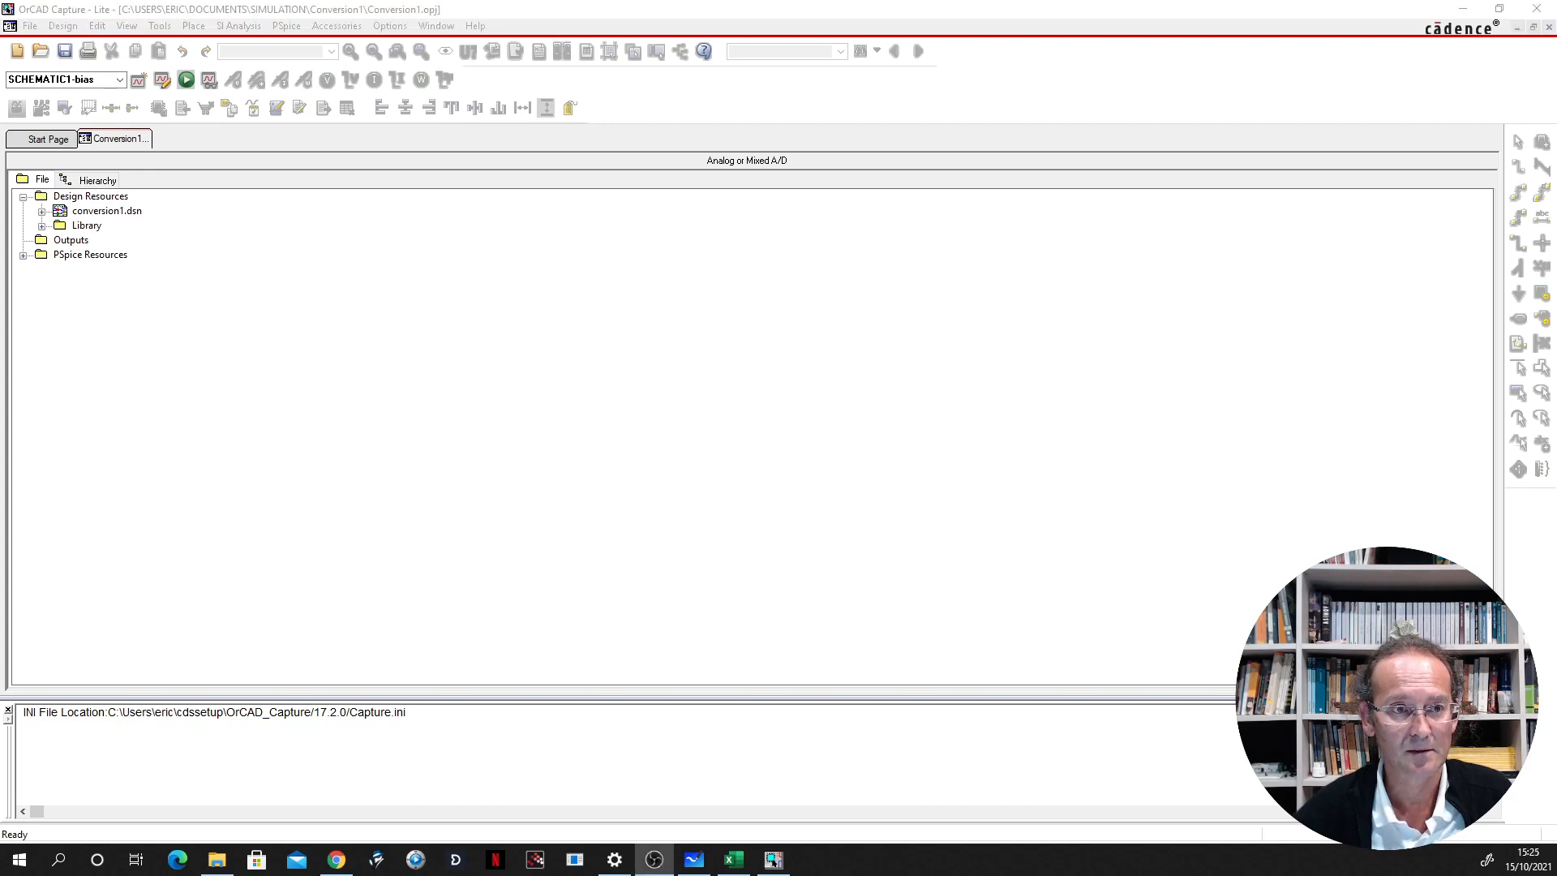
pyautogui.doubleClick(103, 212)
pyautogui.doubleClick(111, 227)
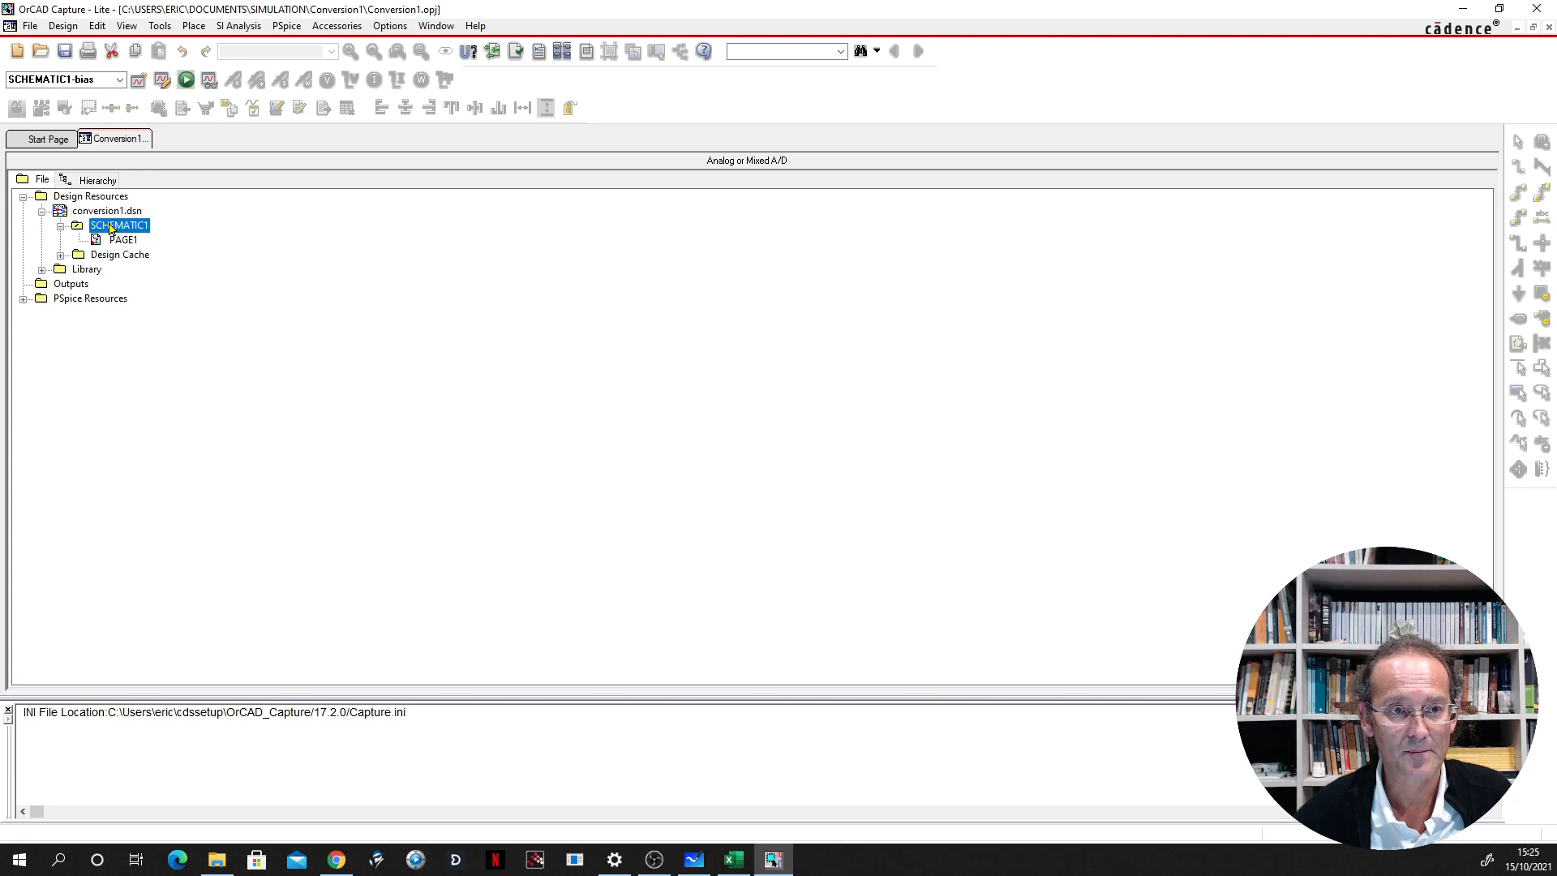
pyautogui.doubleClick(124, 240)
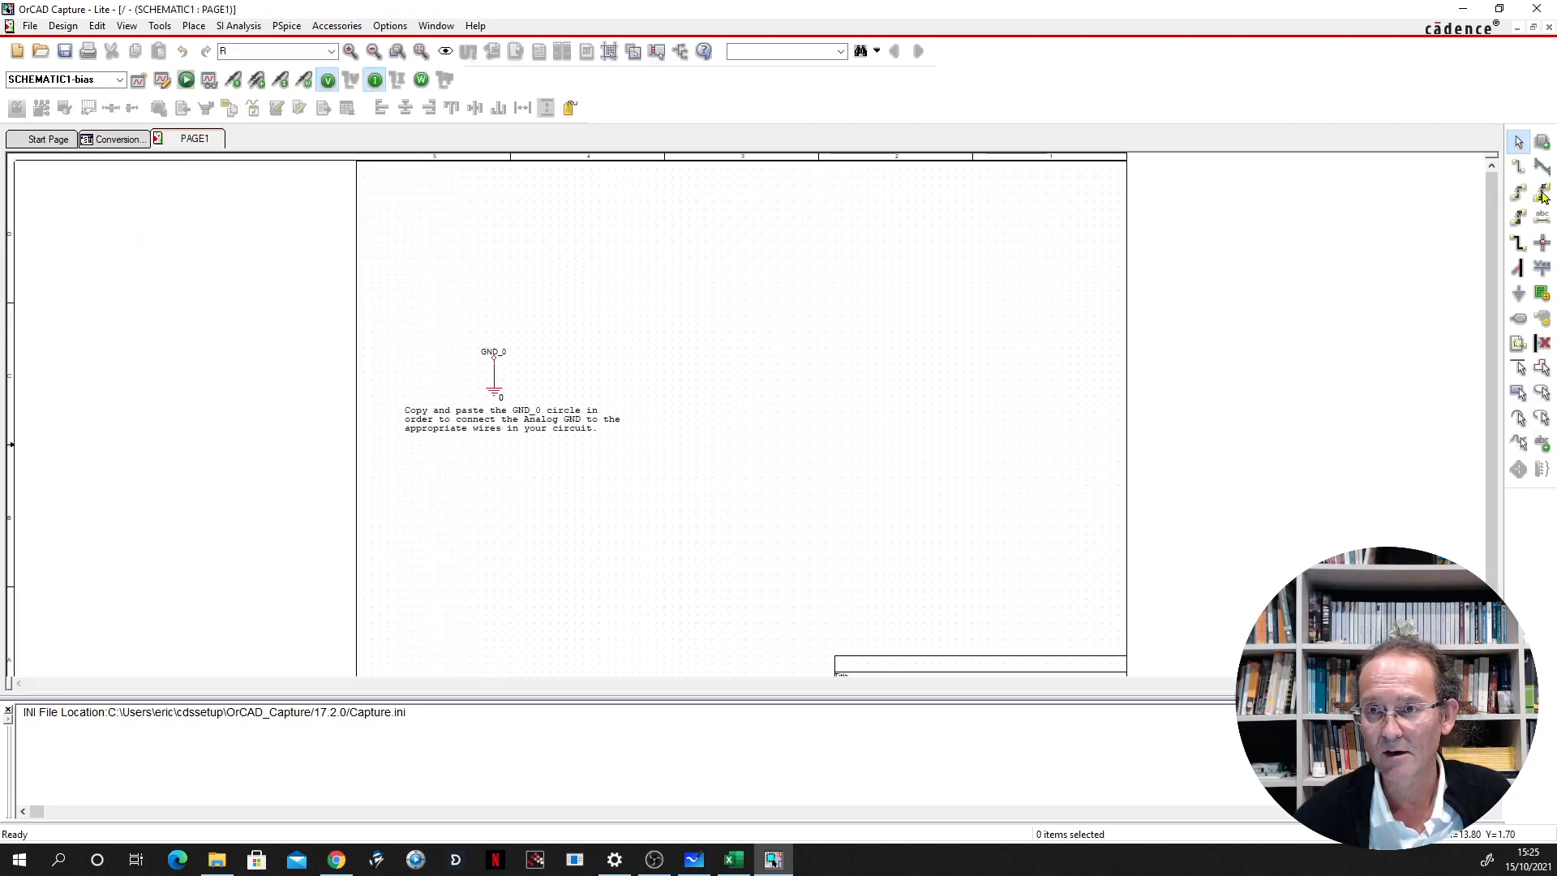
# Place a resistor R from the ANALOG library, rotated vertically, above and to the right of the GND_0 symbol
pyautogui.click(1544, 142)
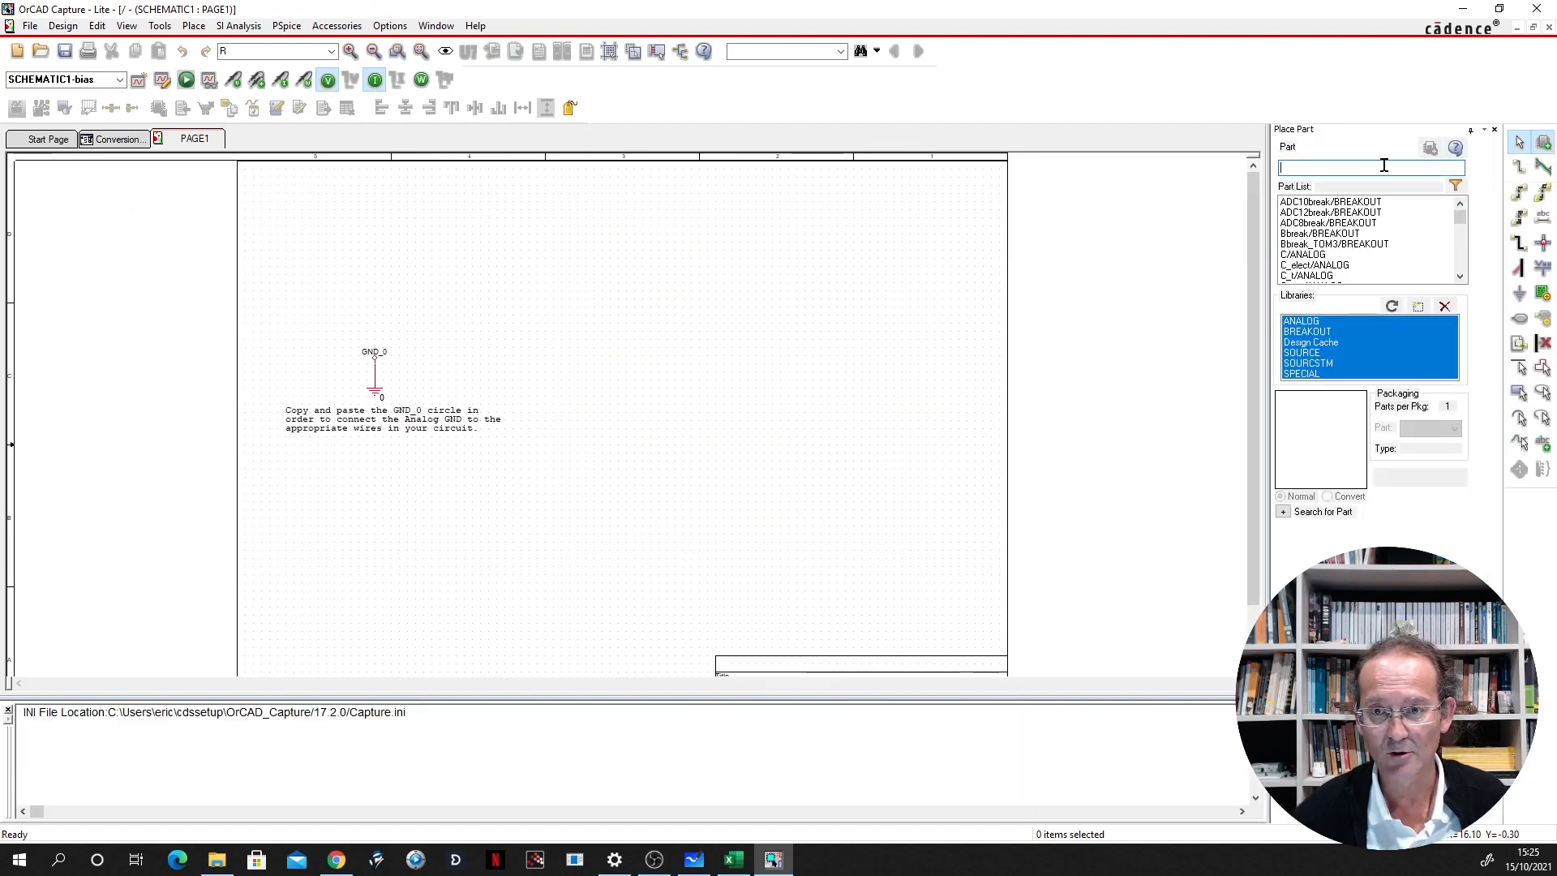
pyautogui.write('r')
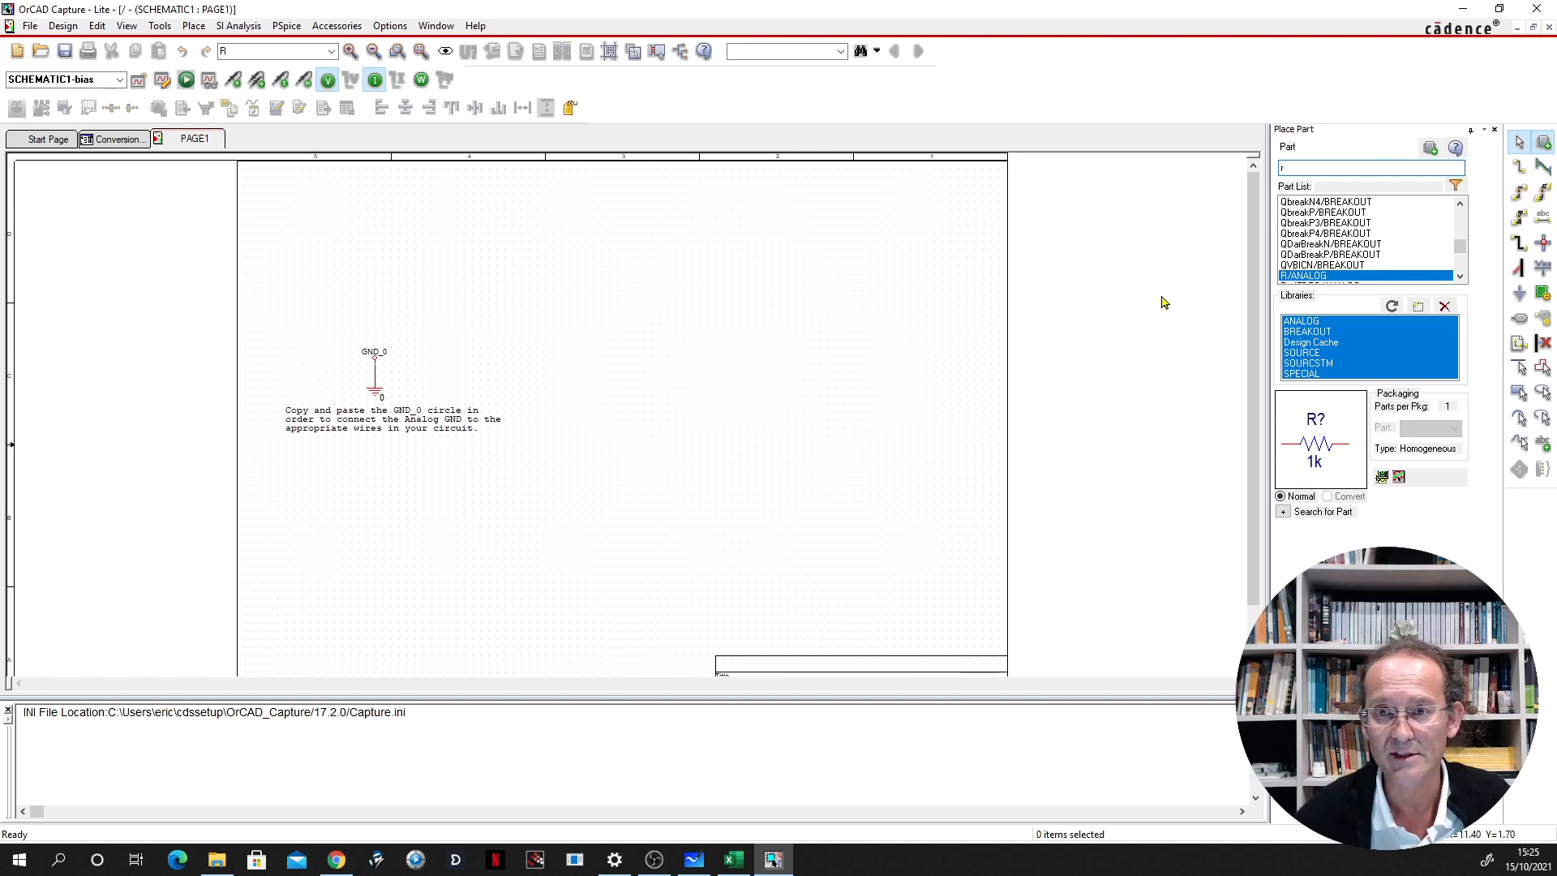
pyautogui.doubleClick(1306, 277)
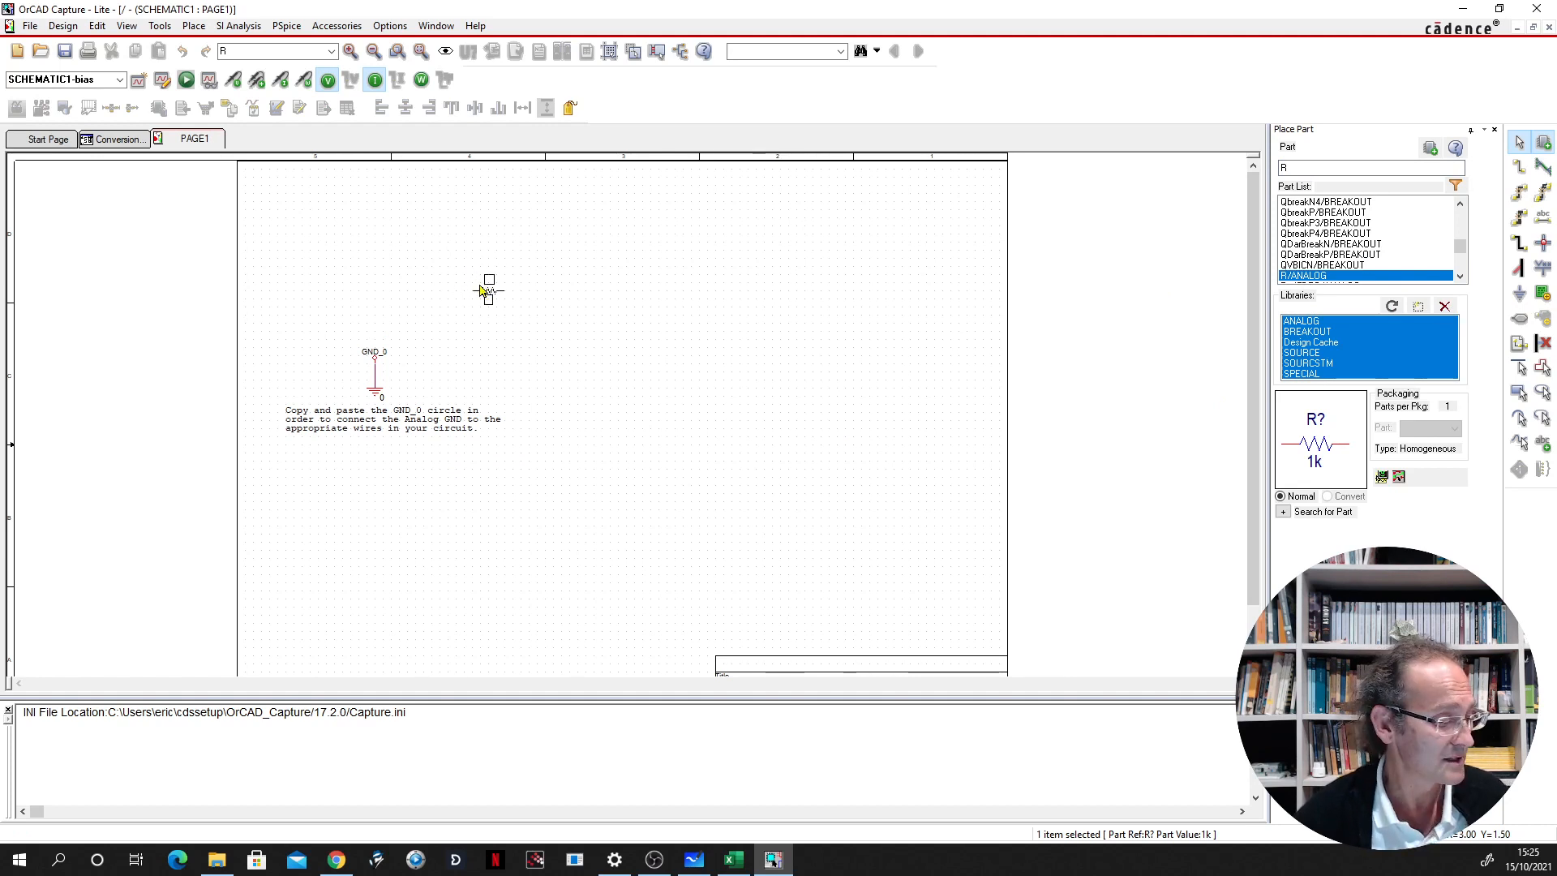
pyautogui.press('r')
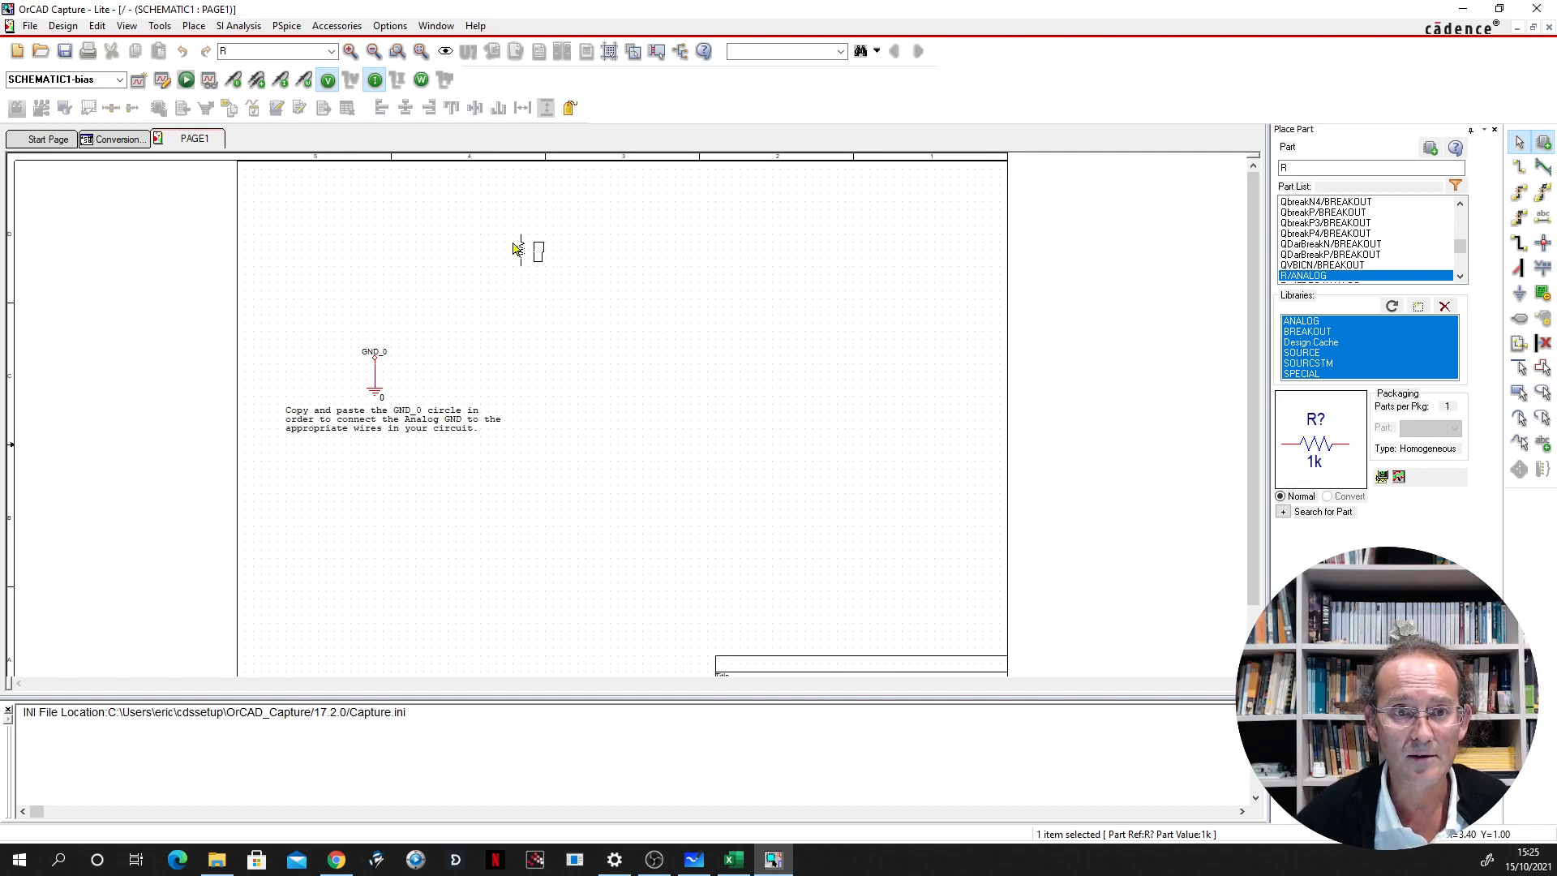
pyautogui.click(516, 248)
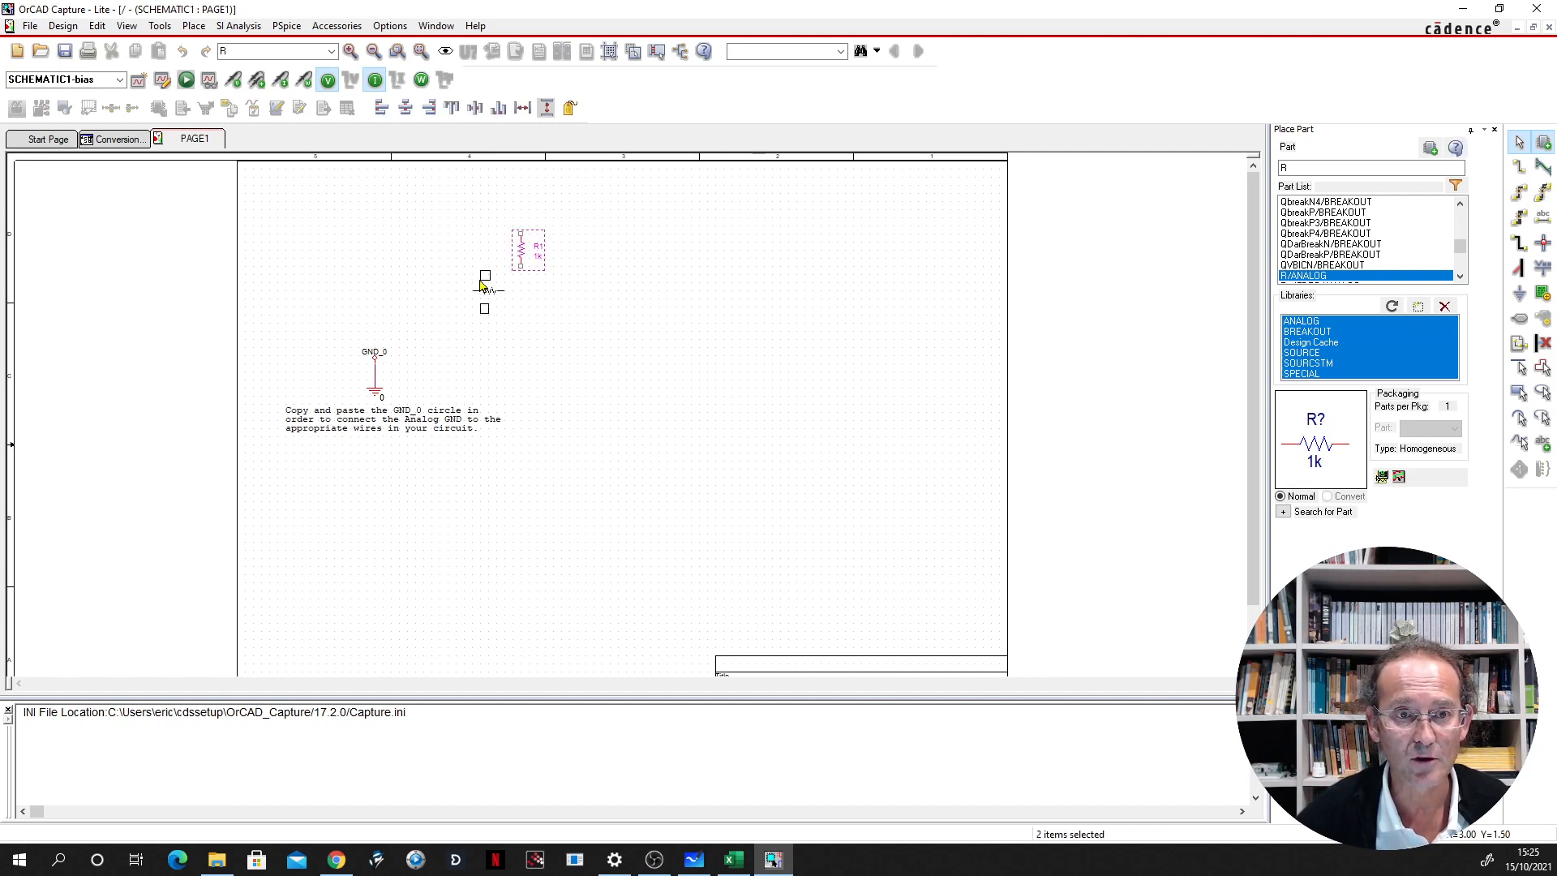
# Place a horizontal resistor below and left of R1, and a vertical resistor directly below R1
pyautogui.click(484, 286)
pyautogui.press('r')
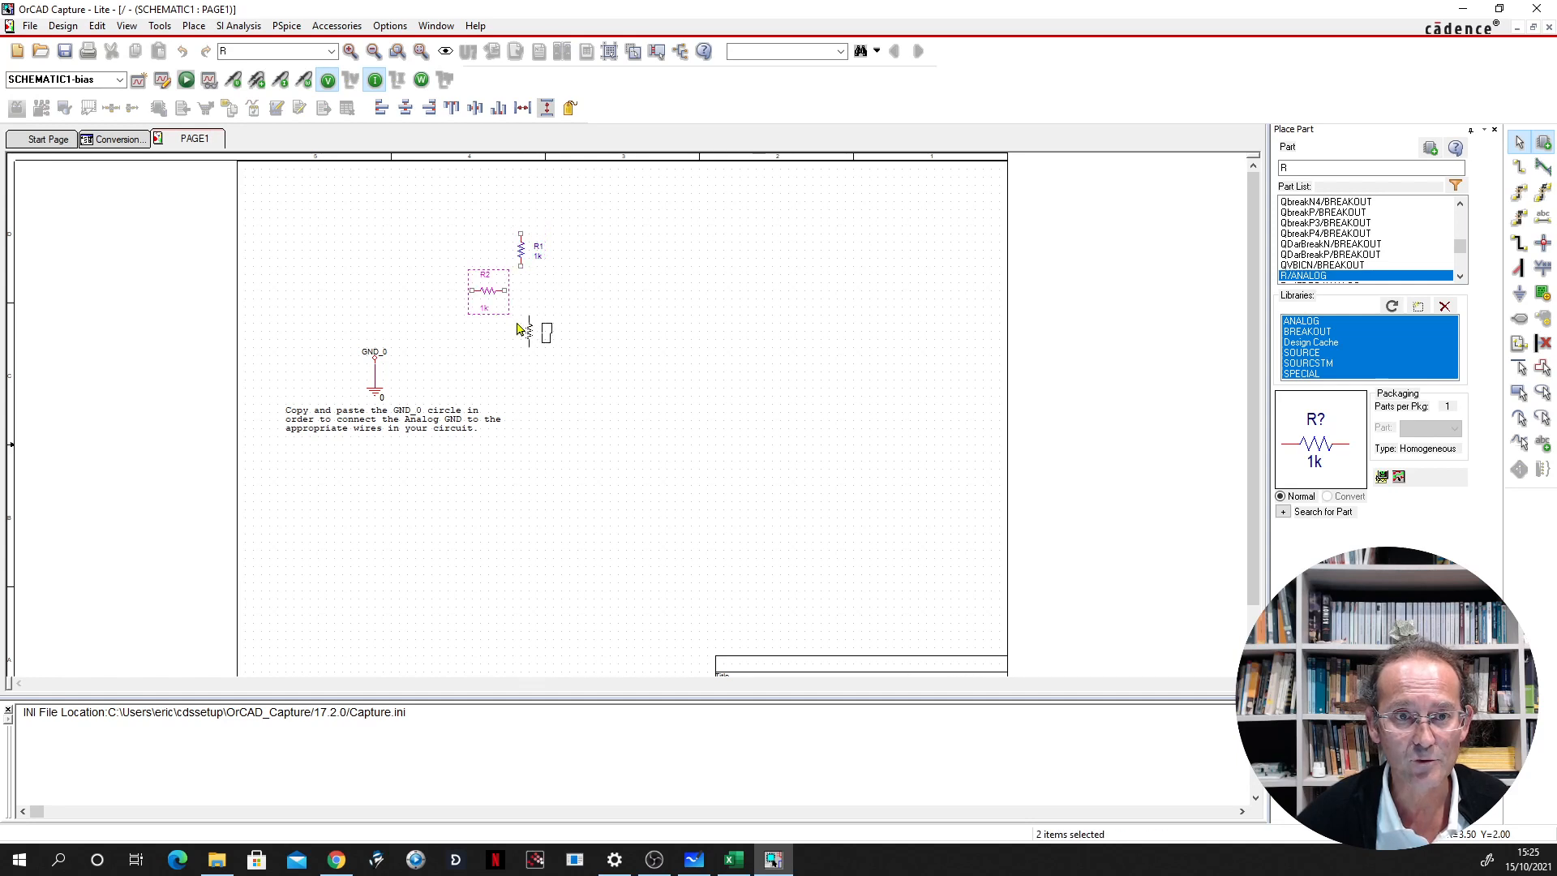
pyautogui.press('Escape')
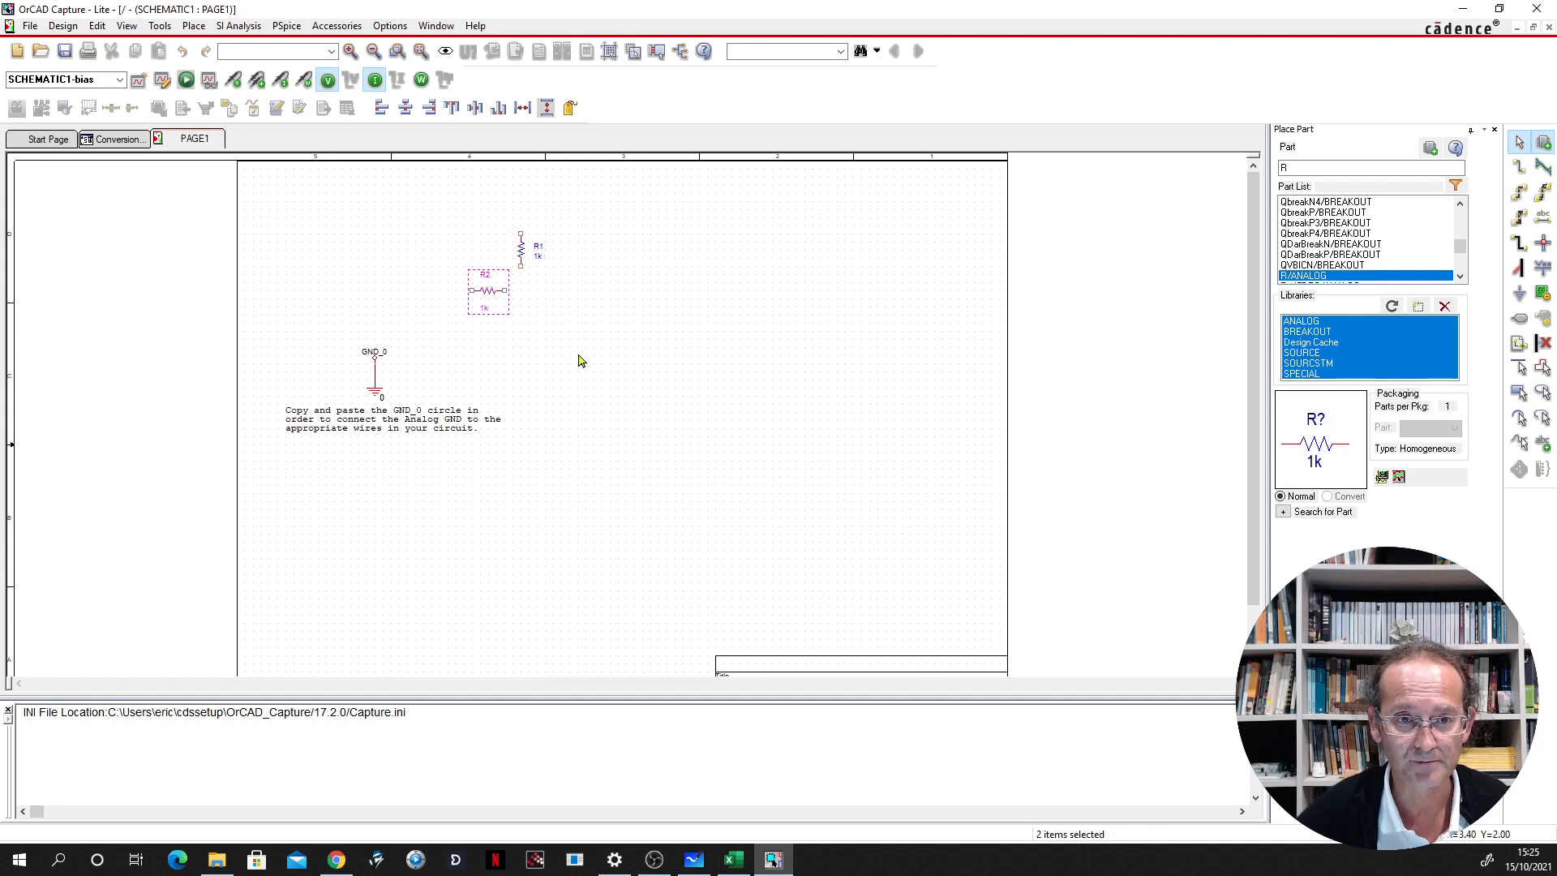
pyautogui.click(516, 327)
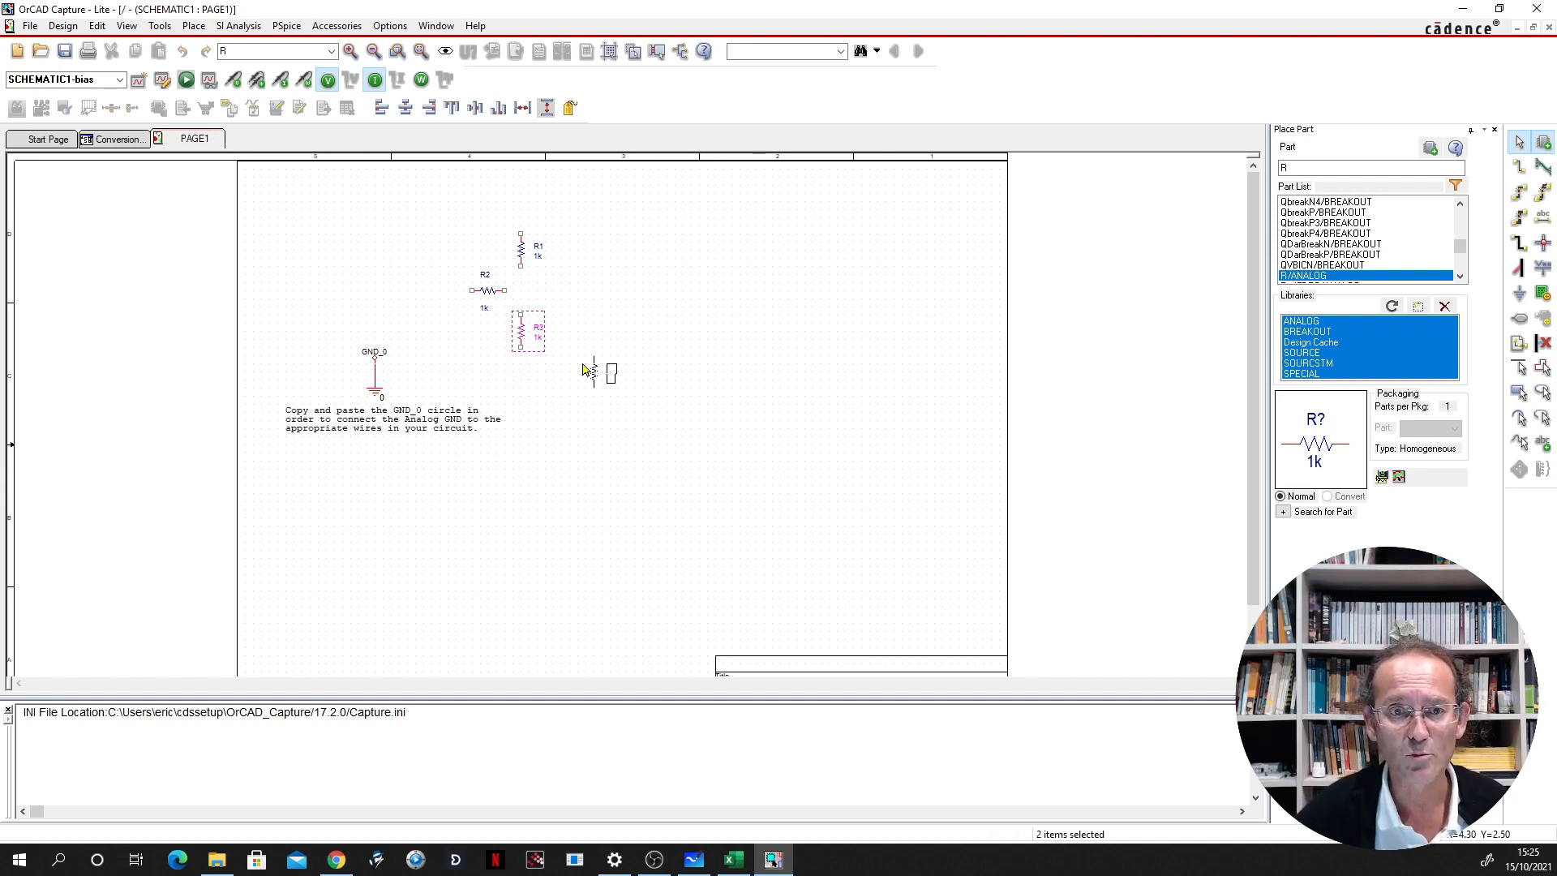
pyautogui.press('Escape')
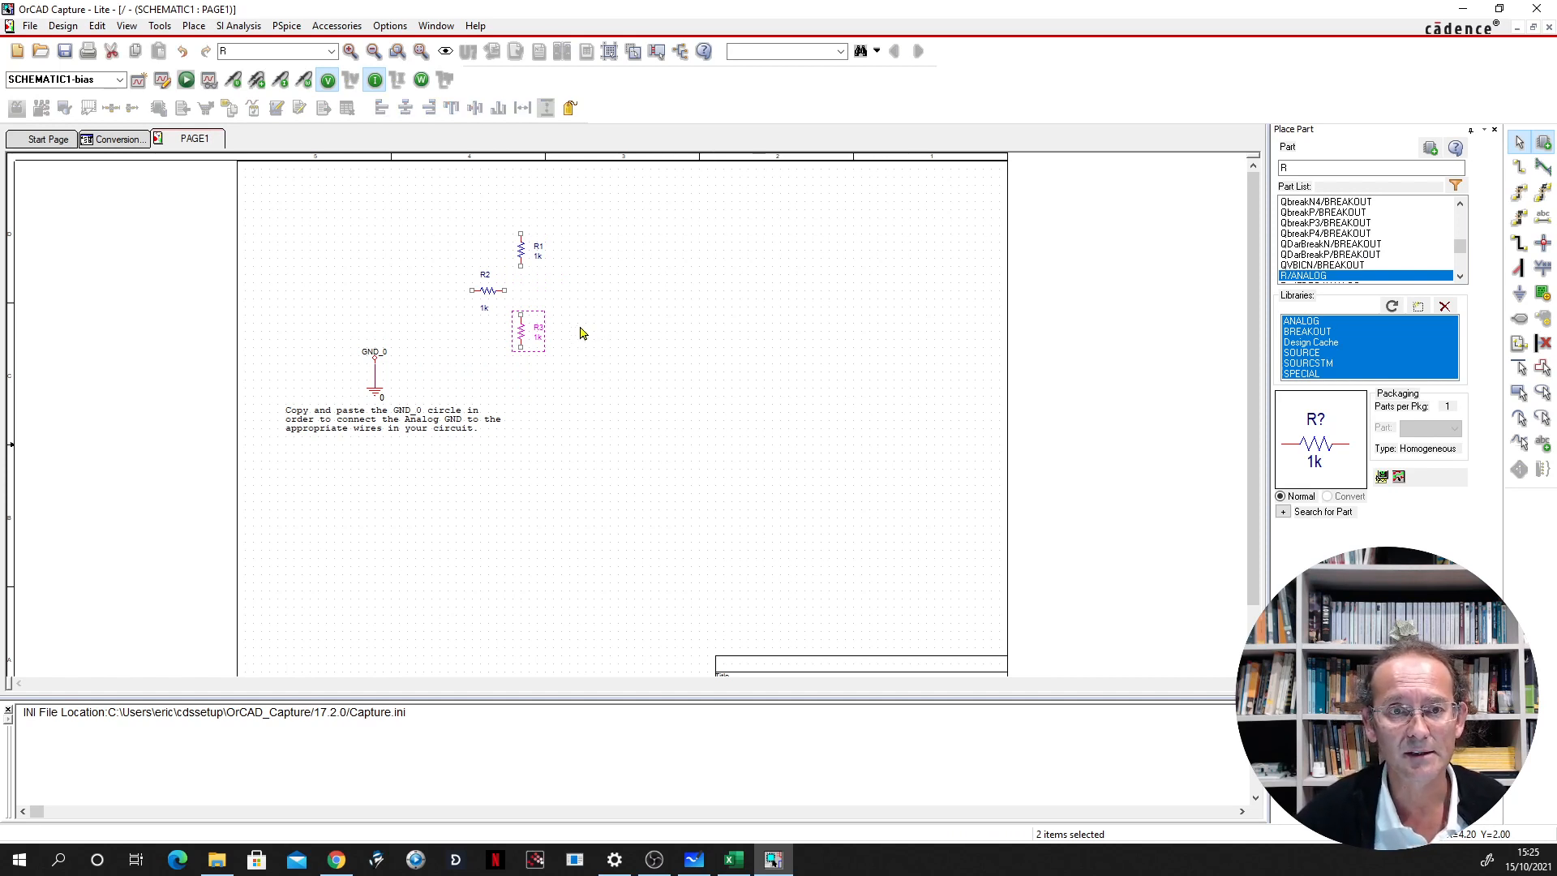
# Move R2 aside to the right, then rotate R3 horizontal and move it to R2's former place
pyautogui.click(489, 298)
pyautogui.moveTo(490, 299); pyautogui.dragTo(610, 322)
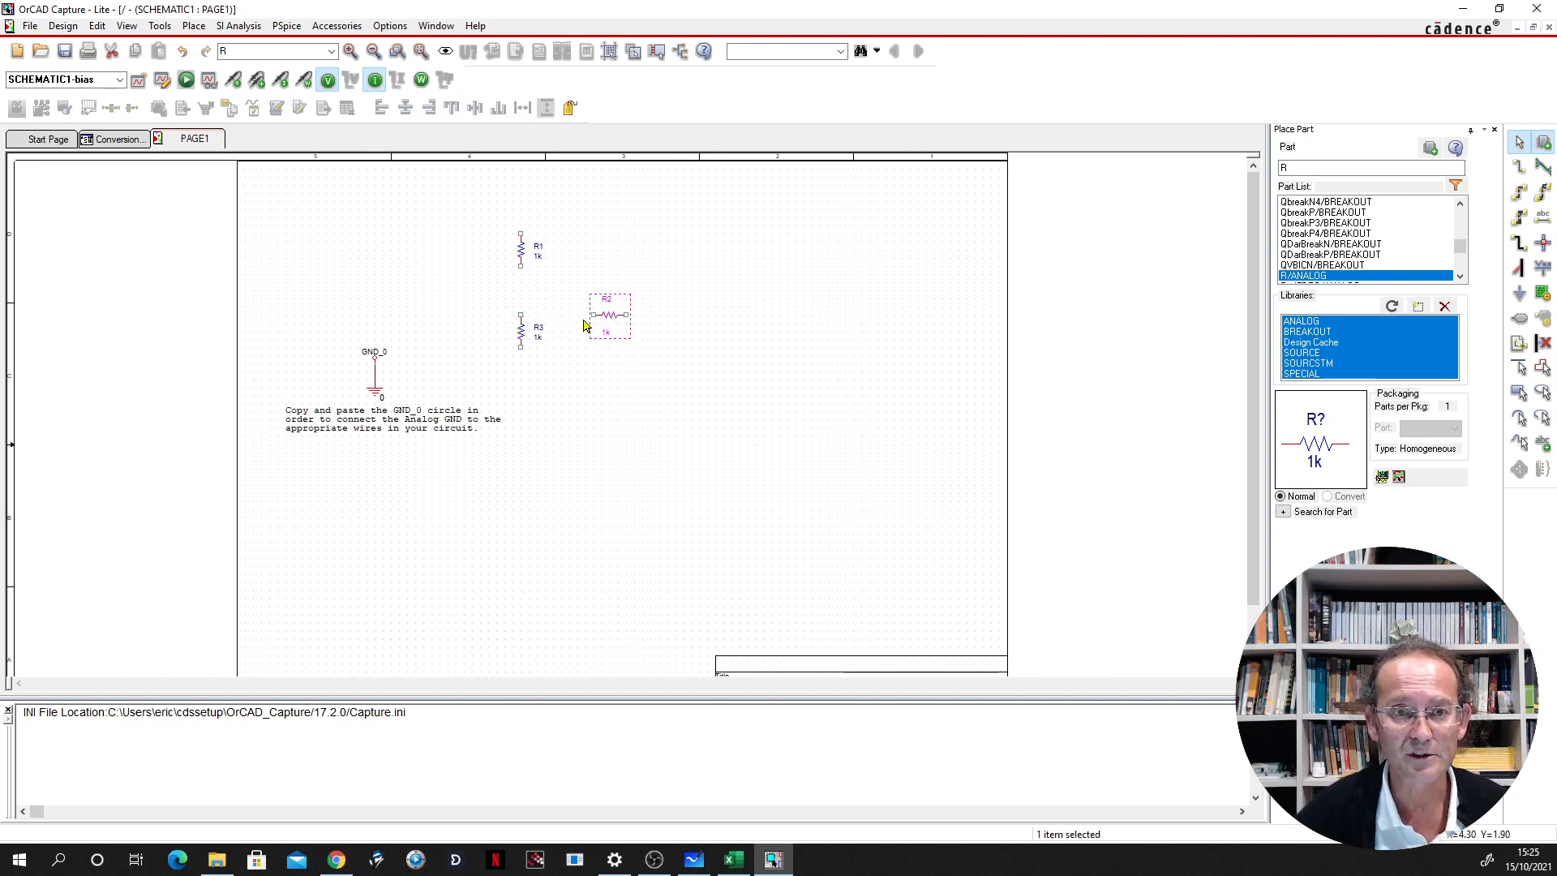
pyautogui.click(528, 336)
pyautogui.press('r')
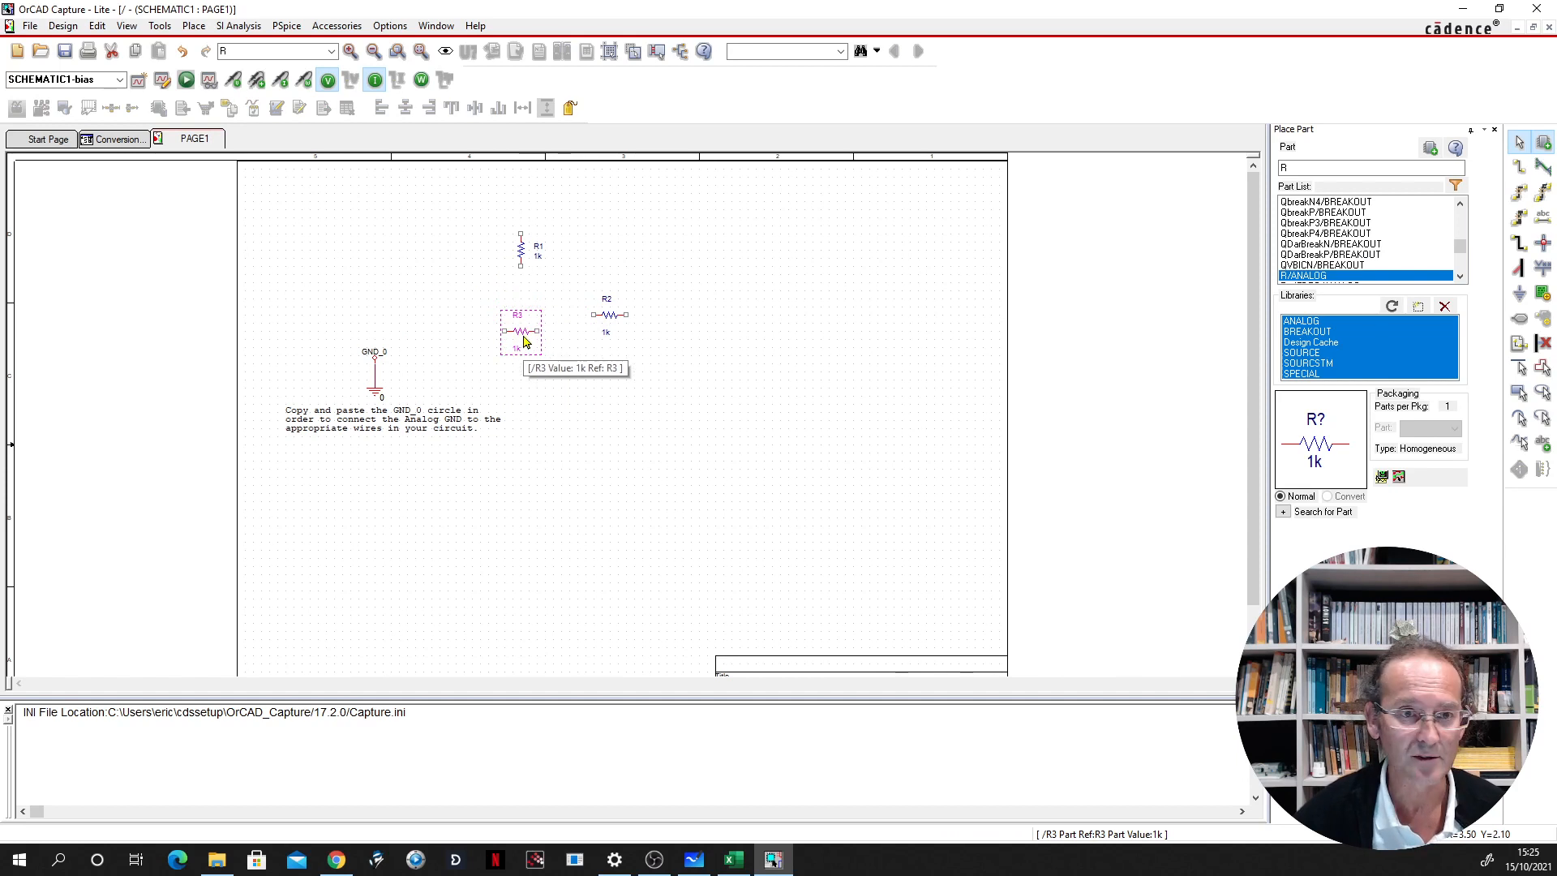
pyautogui.moveTo(526, 339); pyautogui.dragTo(494, 298)
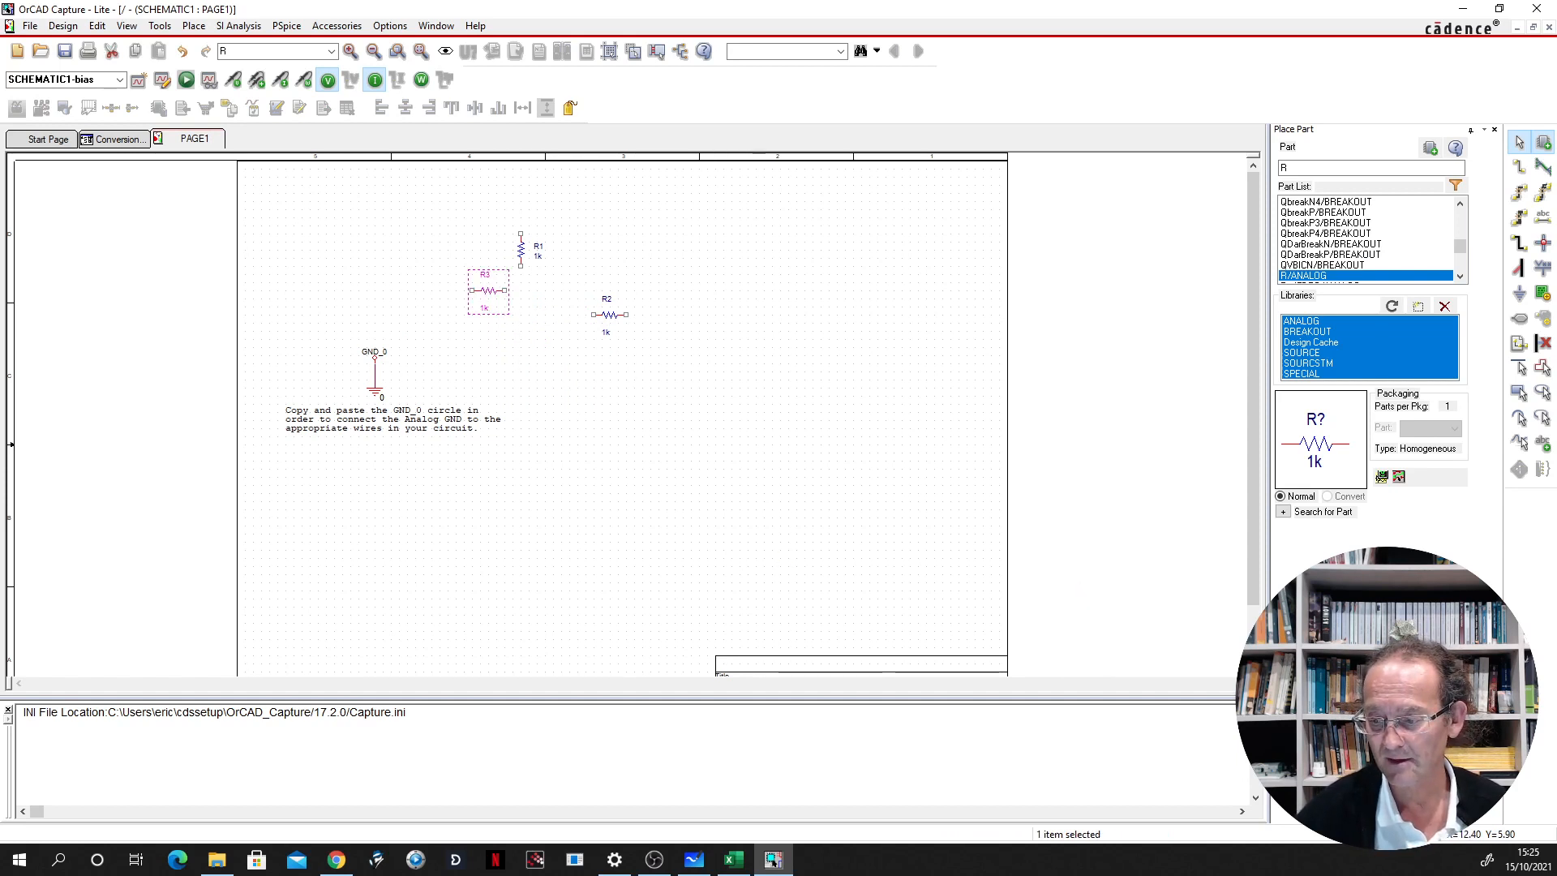
# Rotate R2 vertical and move it directly below R1
pyautogui.hotkey('alt', 'Tab')
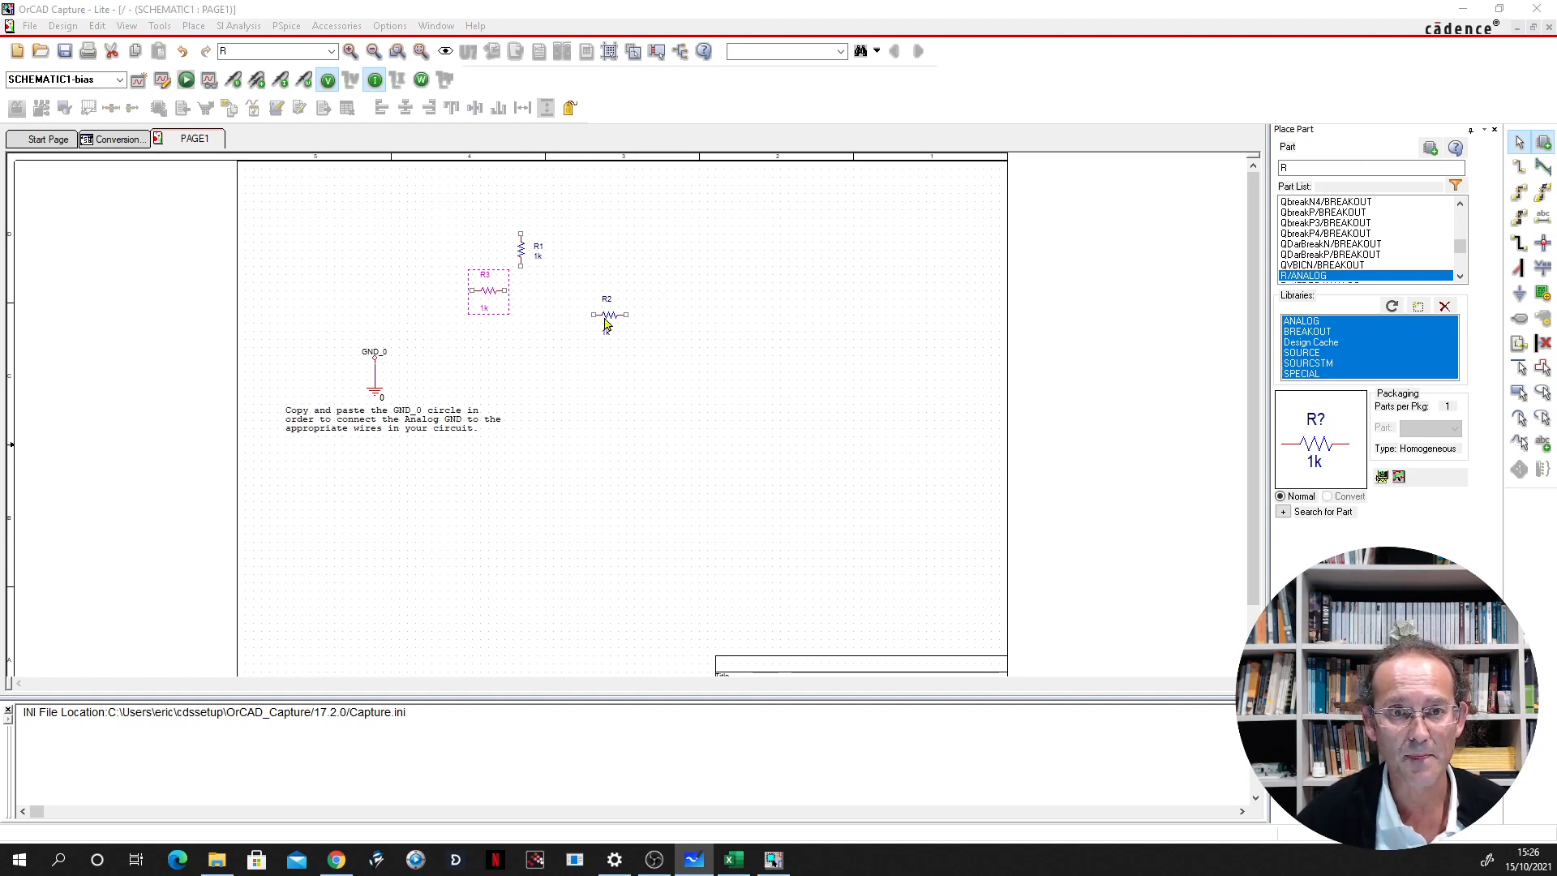
pyautogui.click(610, 323)
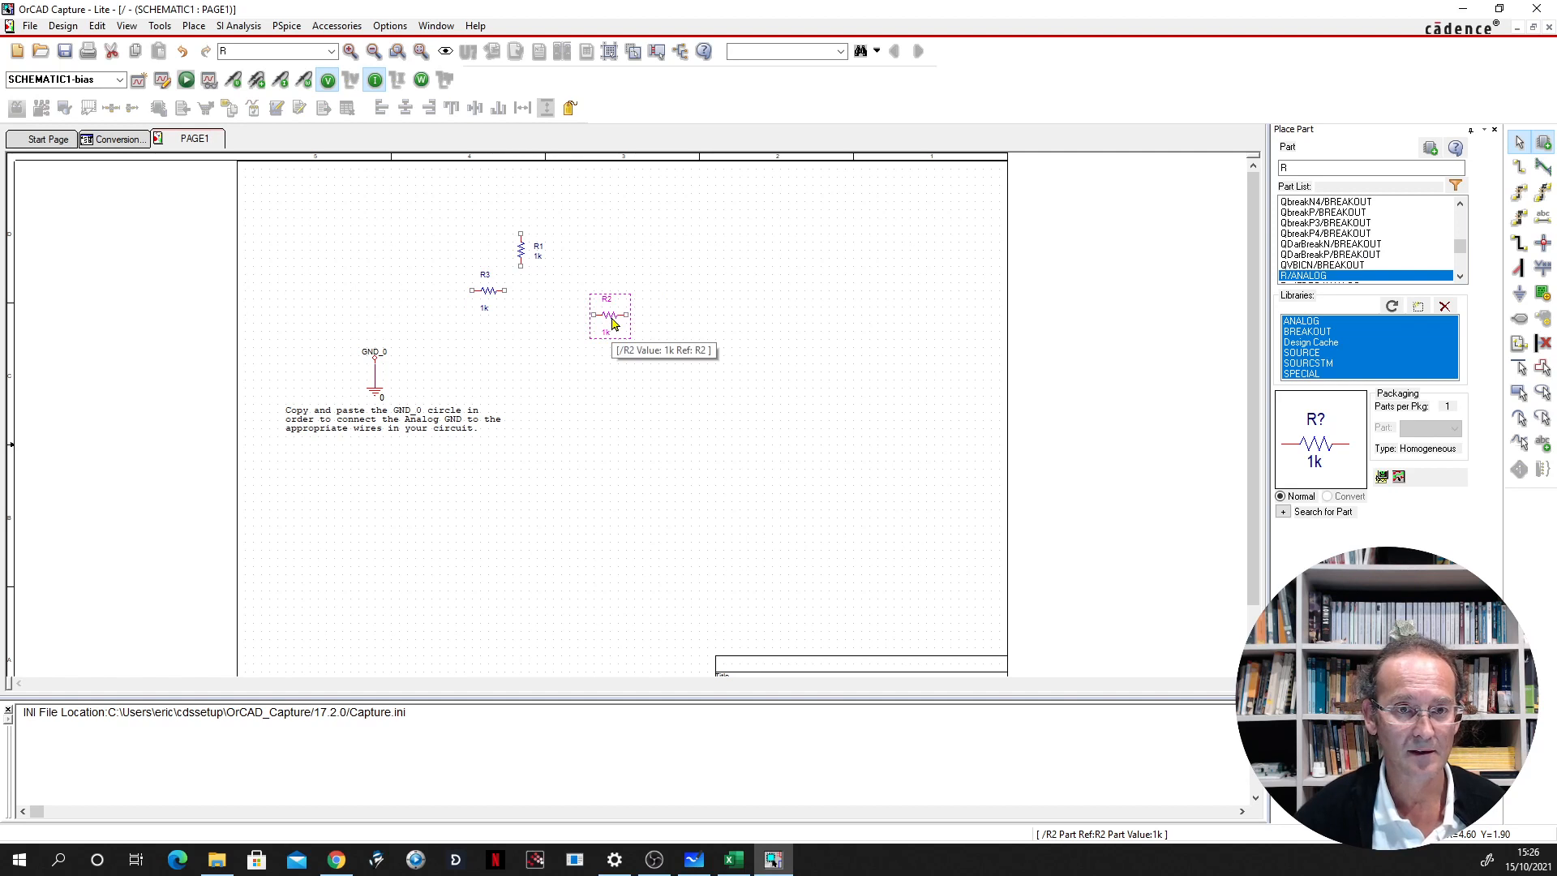
pyautogui.press('r')
pyautogui.moveTo(612, 323); pyautogui.dragTo(524, 325)
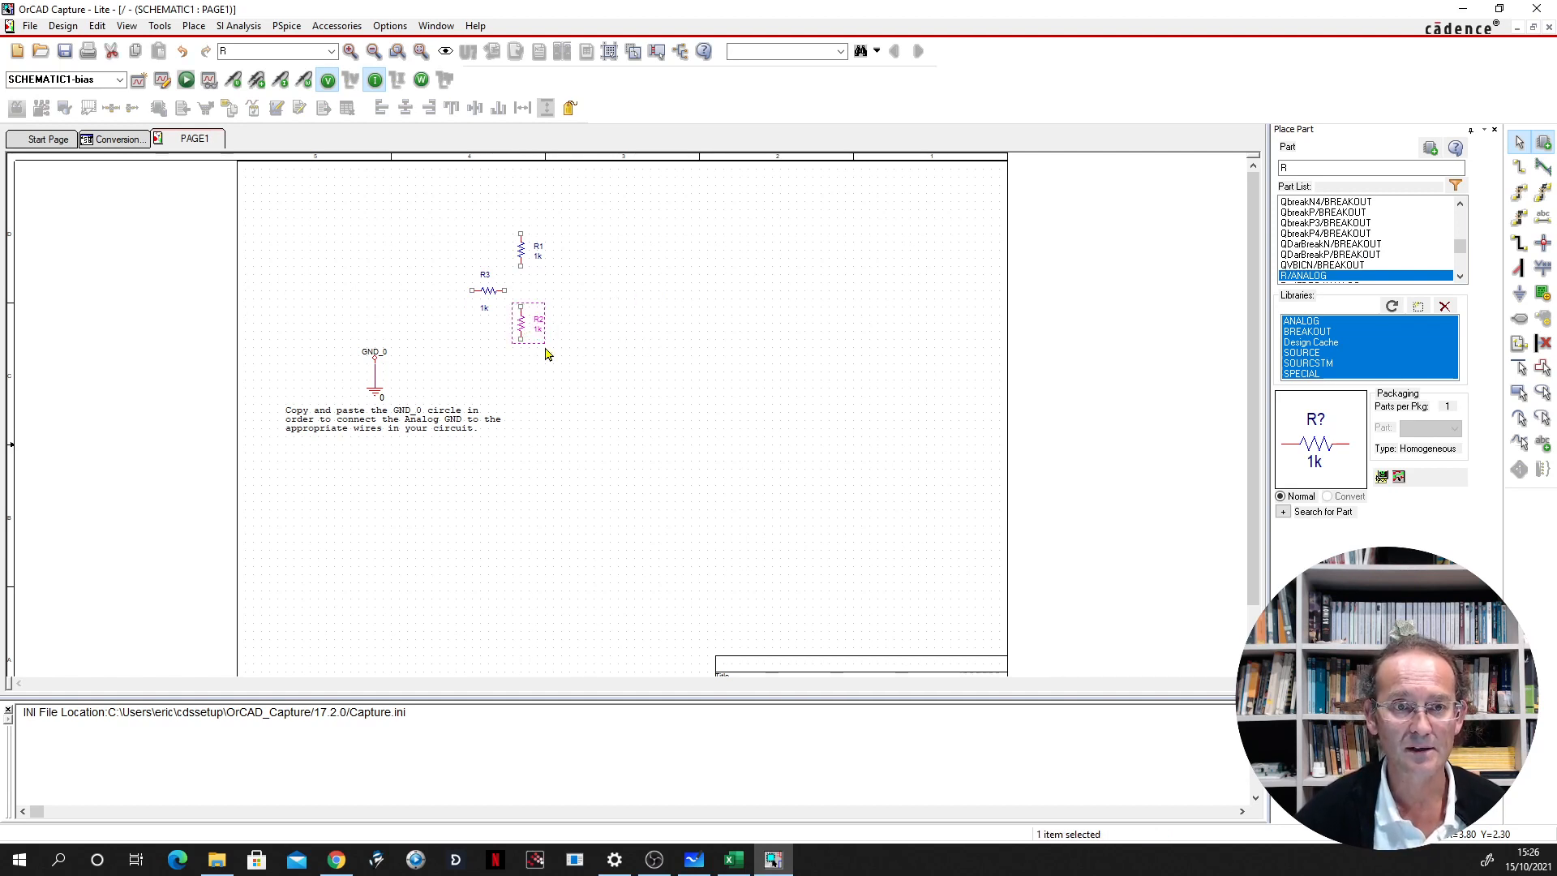
# Wire the lower end of R1, the right end of R3 and the upper end of R2 together at a common node
pyautogui.press('w')
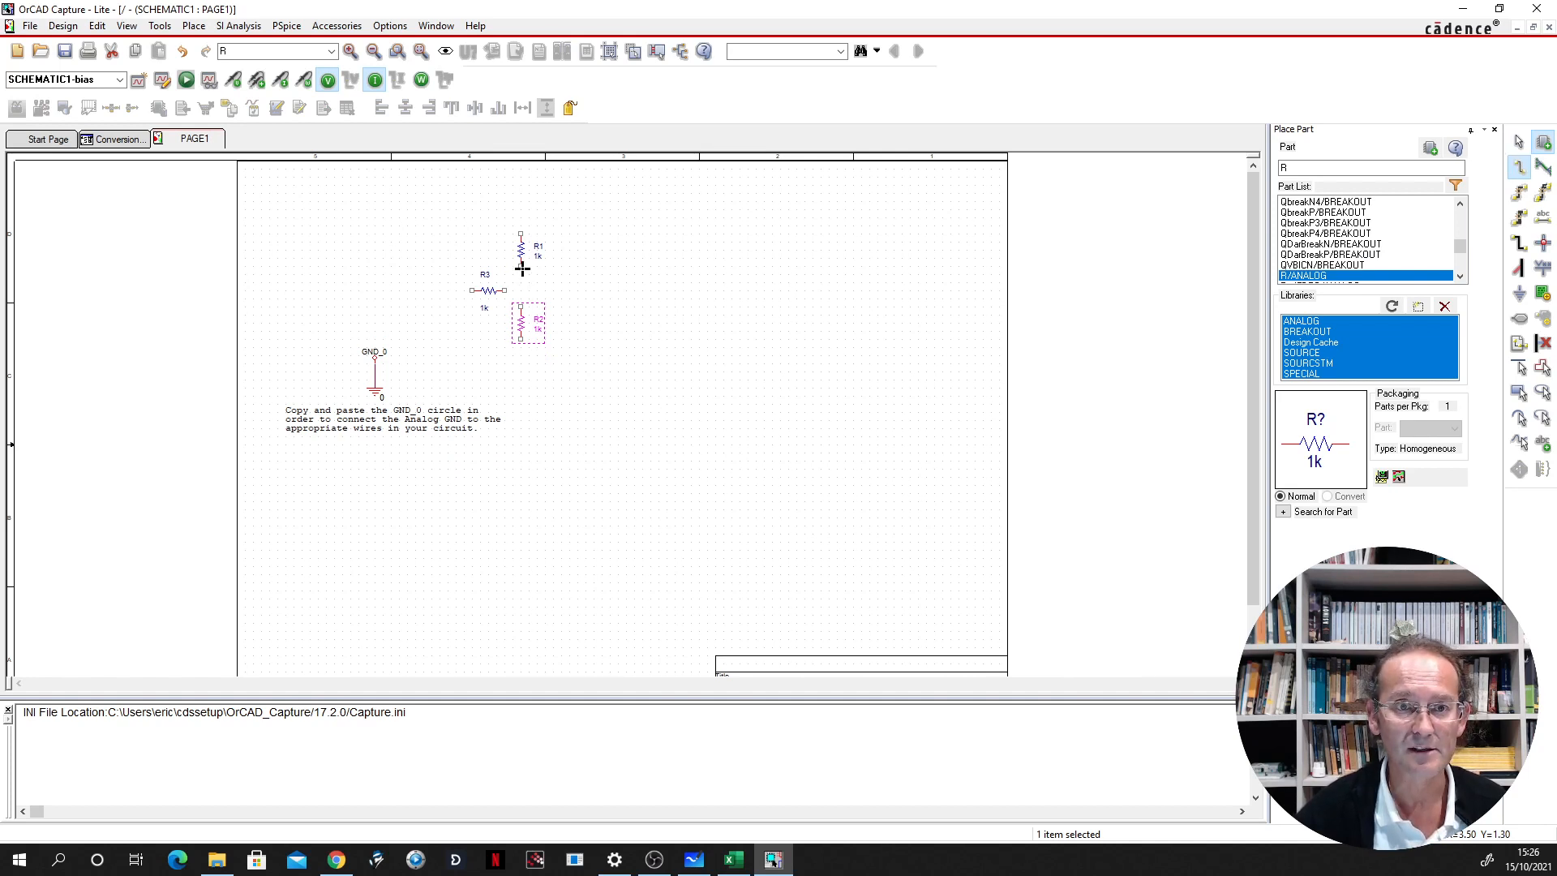
pyautogui.click(521, 267)
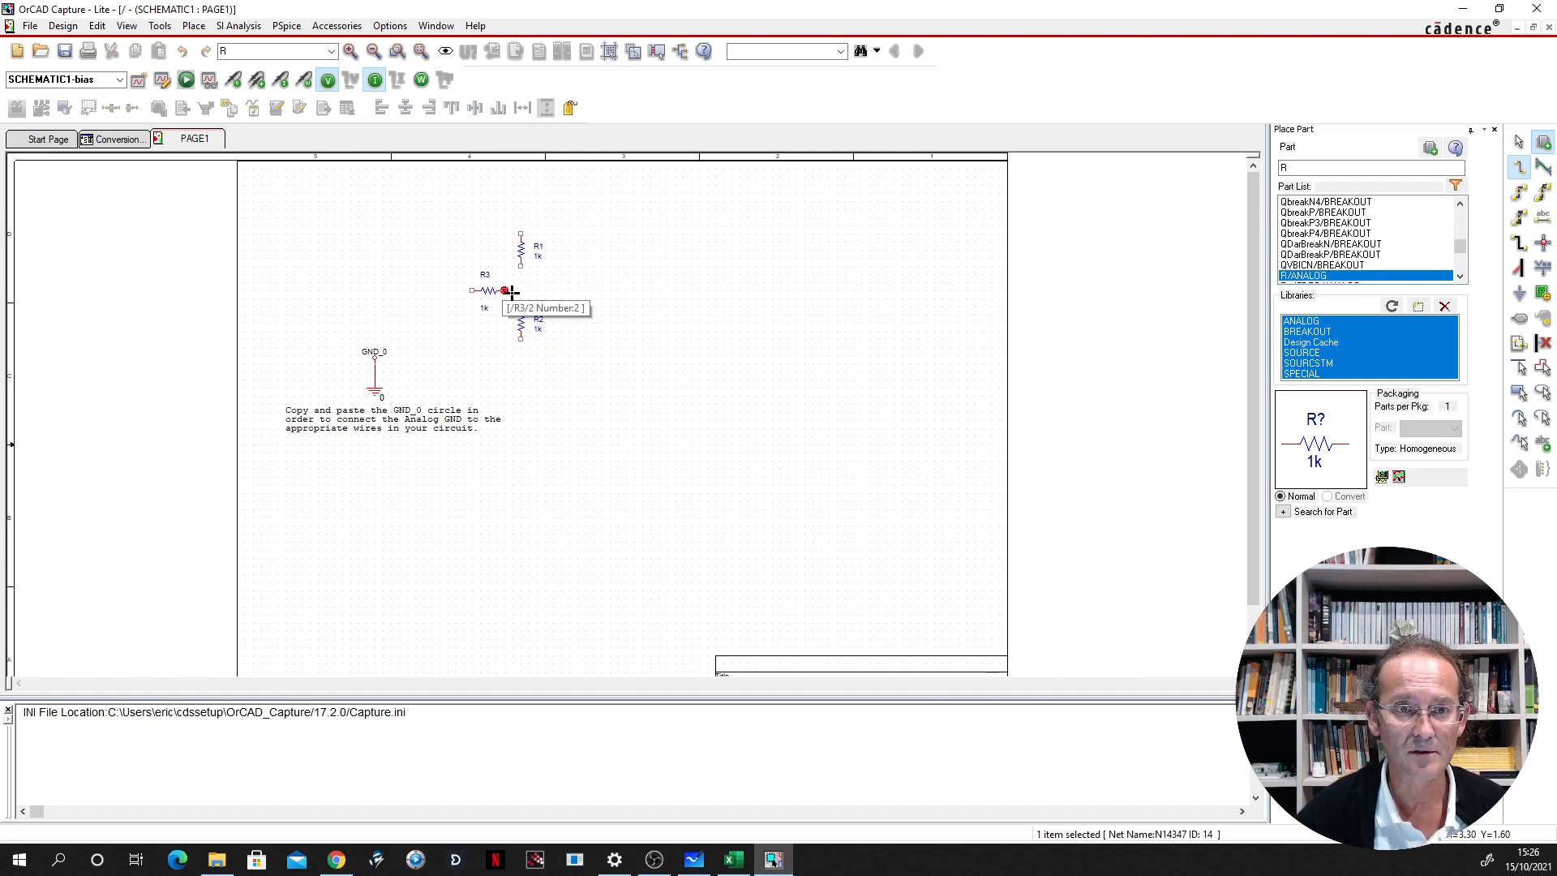
pyautogui.click(503, 290)
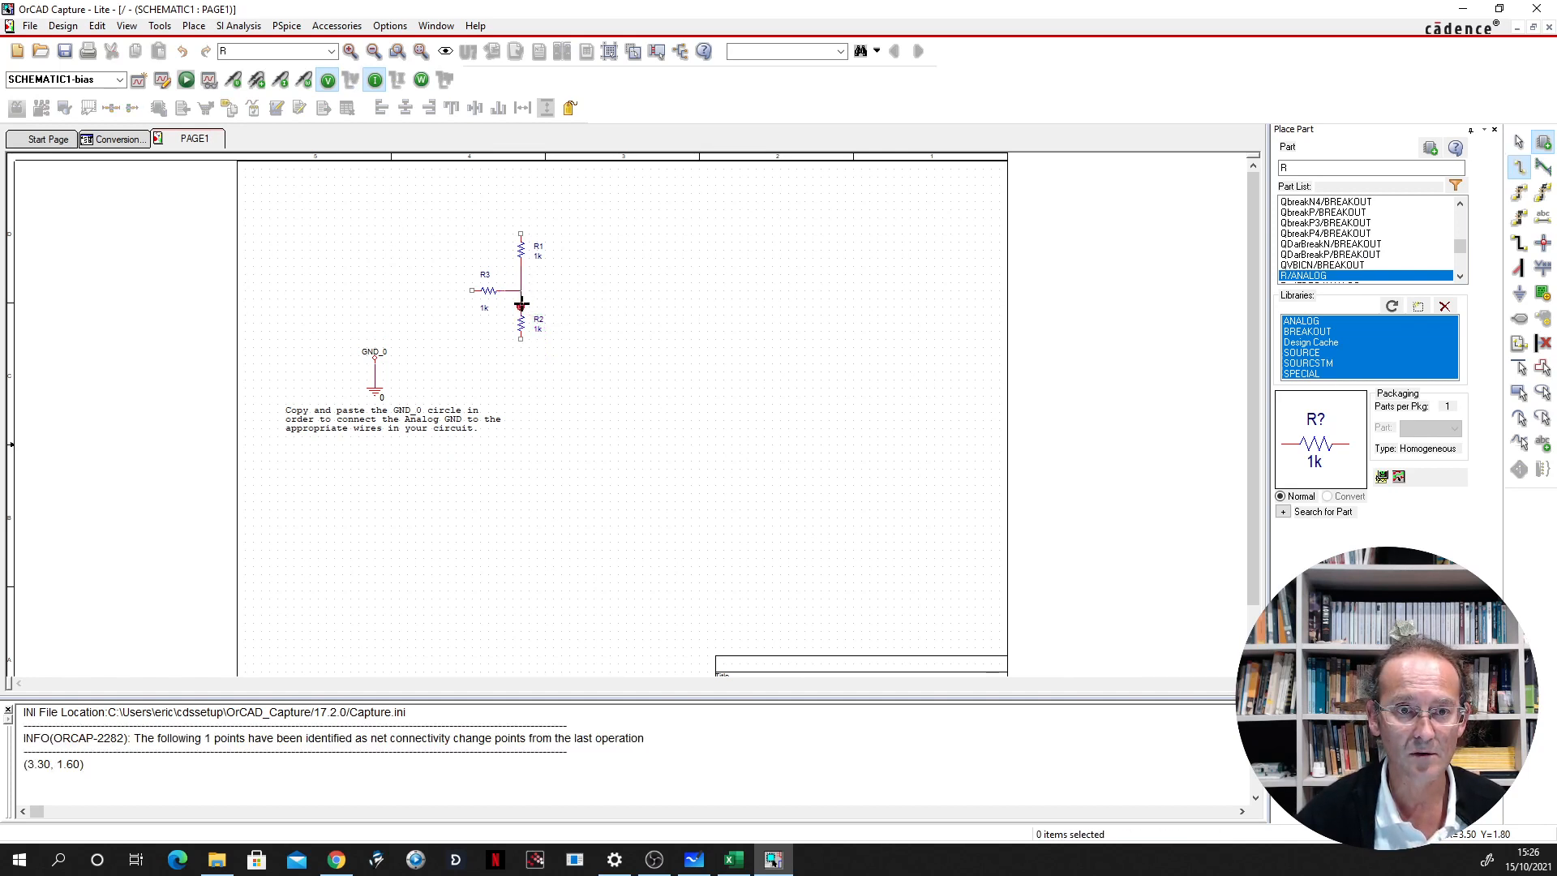
pyautogui.click(520, 305)
pyautogui.keyDown('ctrl'); pyautogui.scroll(1, 528, 349); pyautogui.keyUp('ctrl')
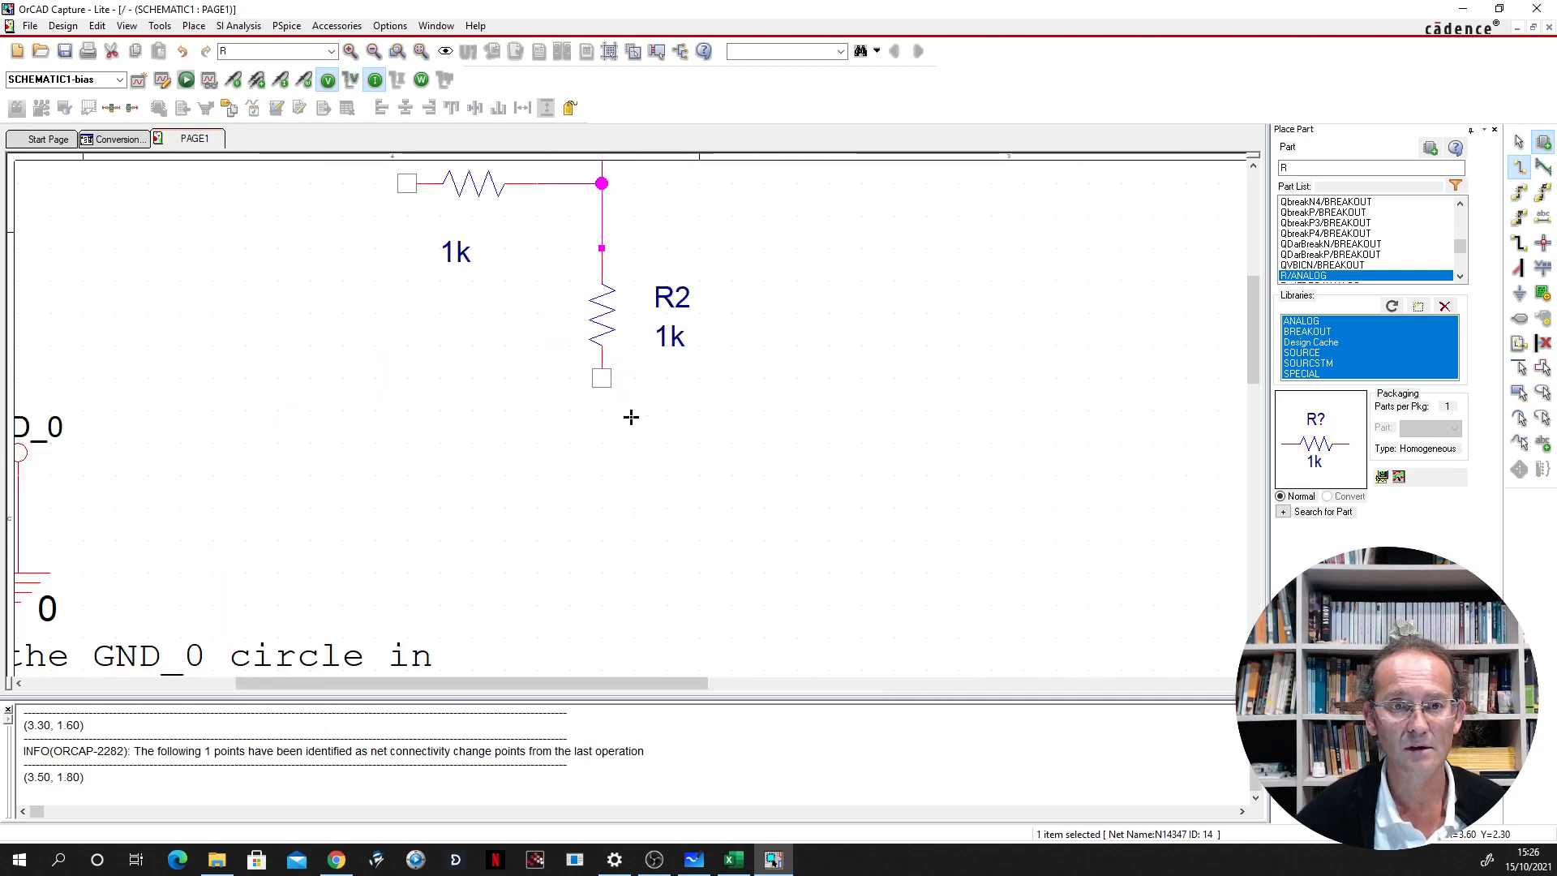
pyautogui.keyDown('ctrl'); pyautogui.scroll(-1, 629, 417); pyautogui.keyUp('ctrl')
pyautogui.keyDown('ctrl'); pyautogui.scroll(1, 557, 347); pyautogui.keyUp('ctrl')
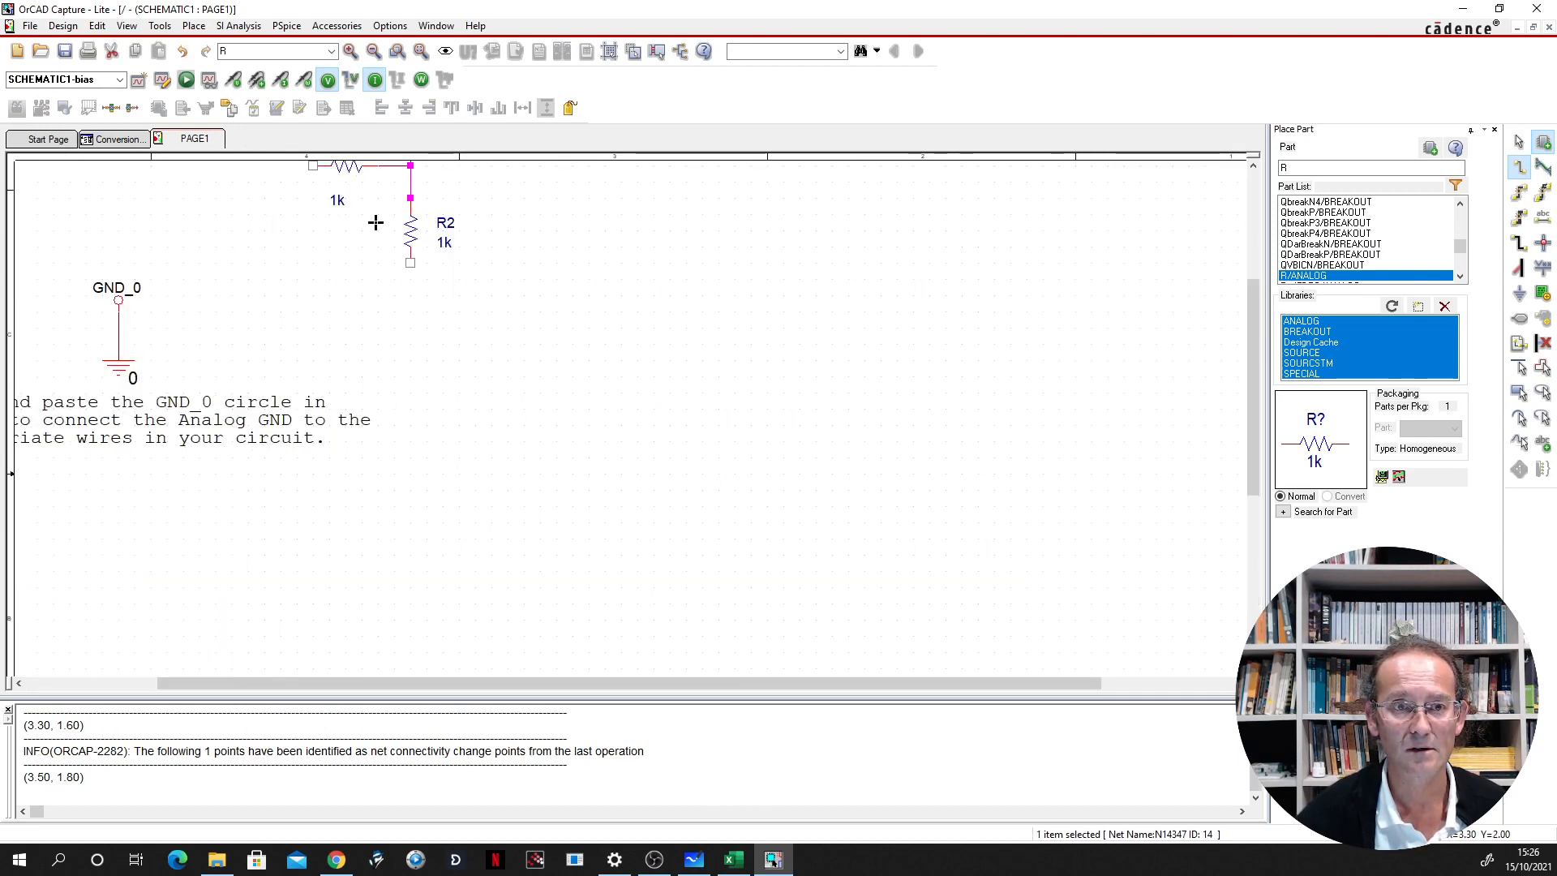
pyautogui.keyDown('ctrl'); pyautogui.scroll(-1, 376, 222); pyautogui.keyUp('ctrl')
pyautogui.keyDown('ctrl'); pyautogui.scroll(1, 496, 355); pyautogui.keyUp('ctrl')
pyautogui.keyDown('ctrl'); pyautogui.scroll(1, 633, 417); pyautogui.keyUp('ctrl')
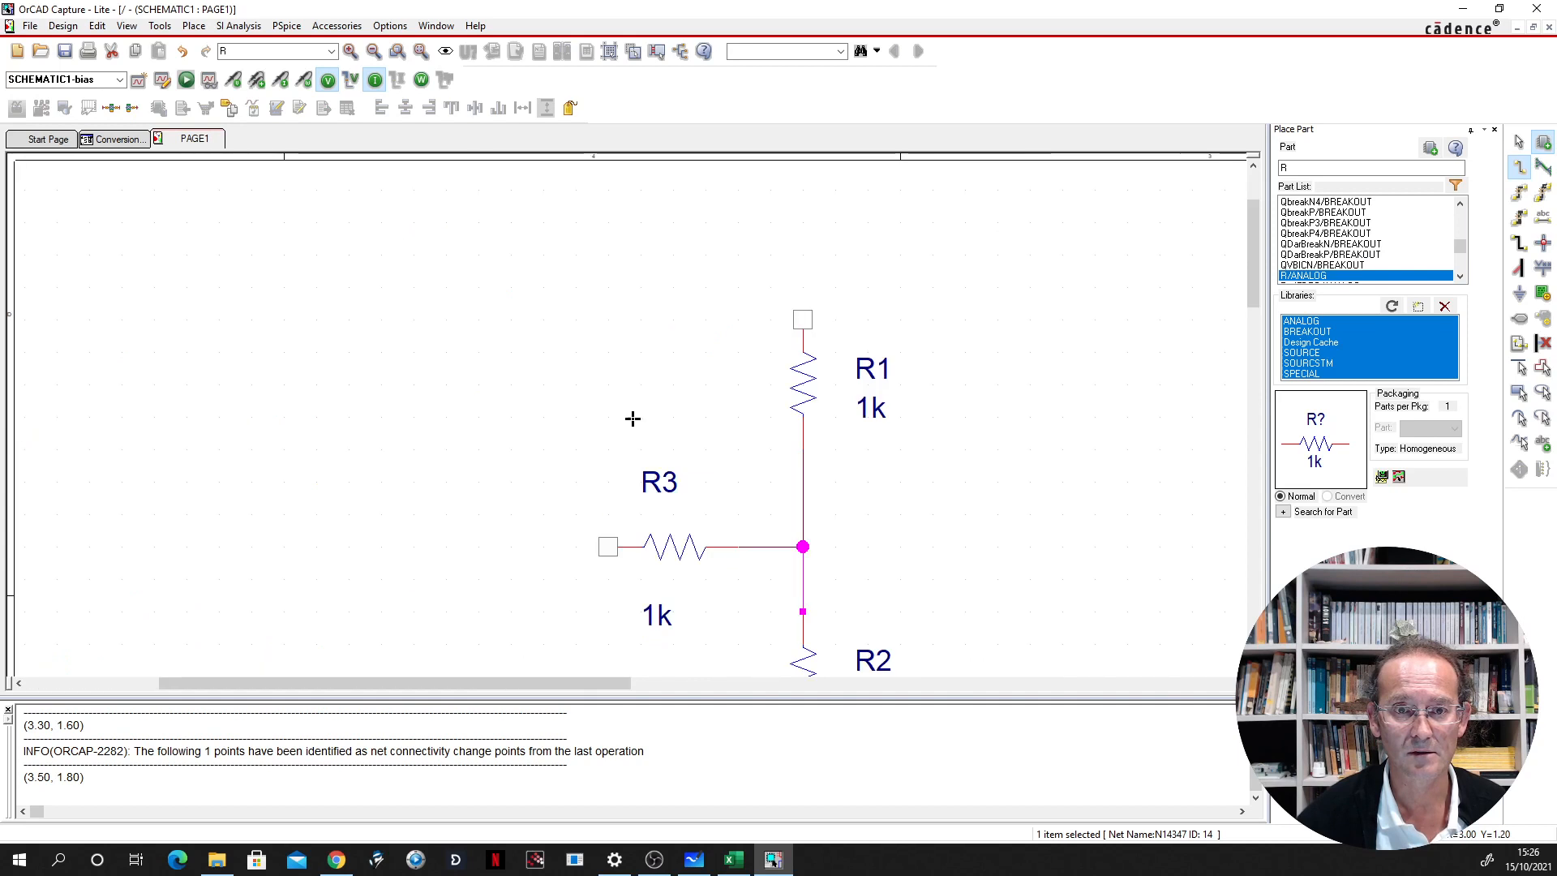
# Wire the GND_0 ground line to the lower end of R2
pyautogui.keyDown('ctrl'); pyautogui.scroll(-1, 649, 448); pyautogui.keyUp('ctrl')
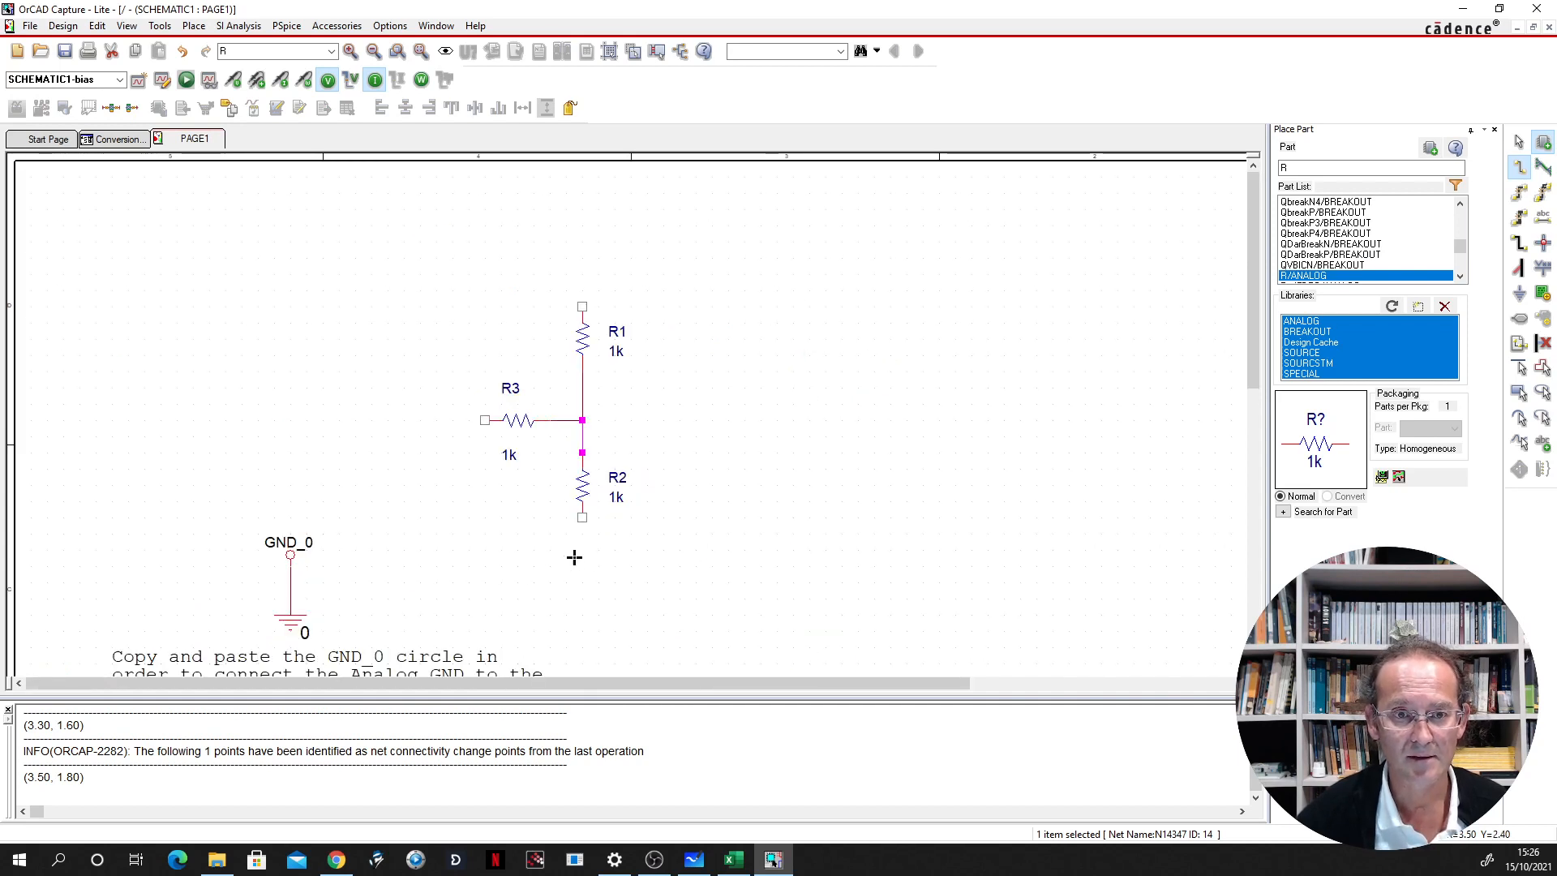
pyautogui.click(308, 595)
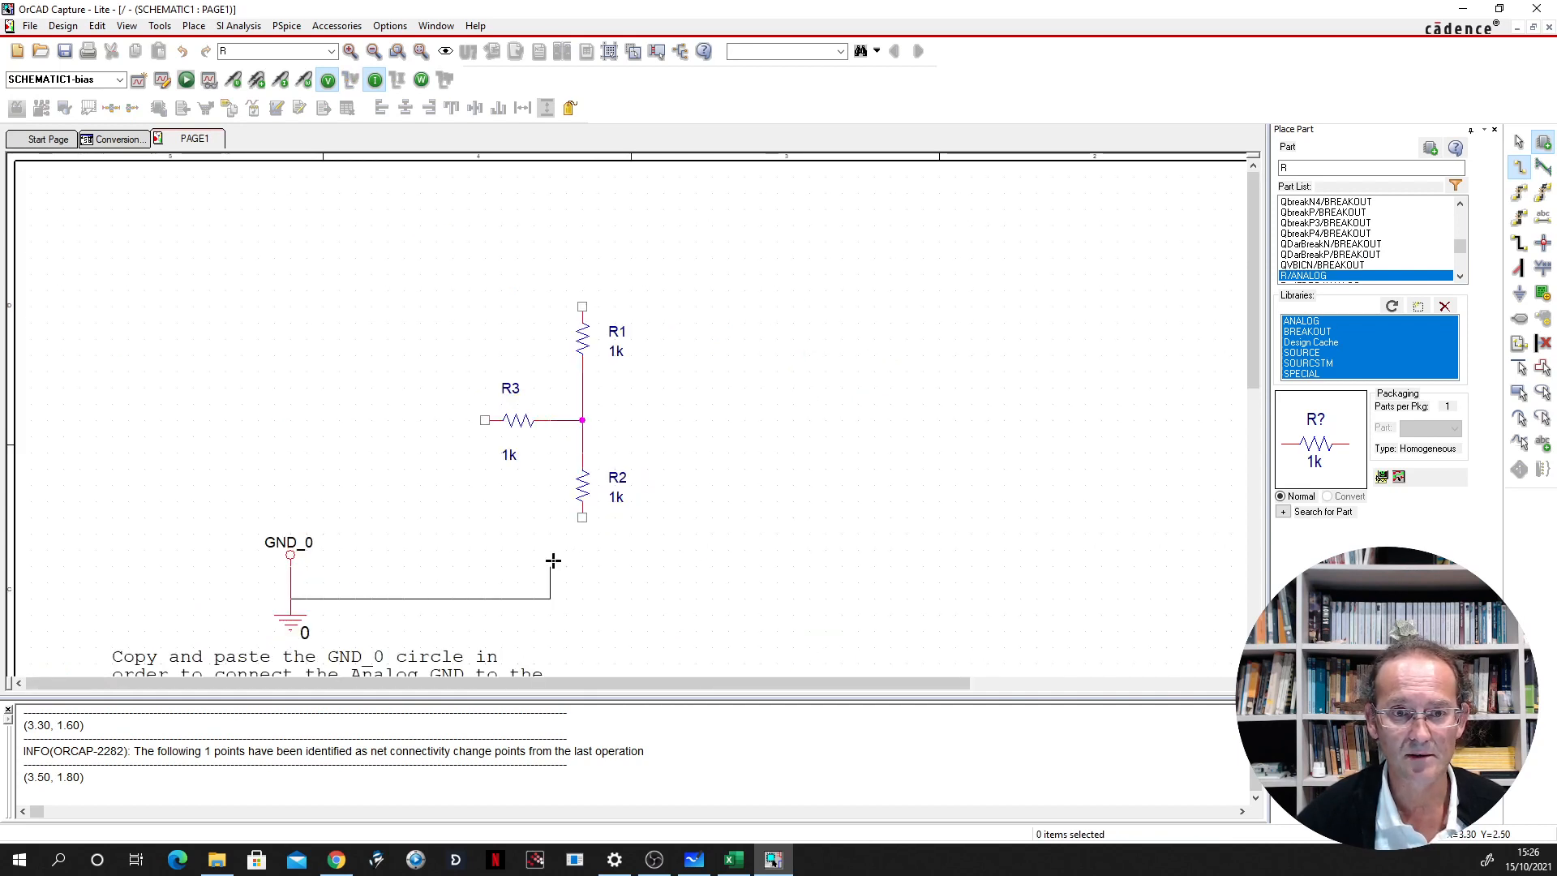
pyautogui.click(582, 517)
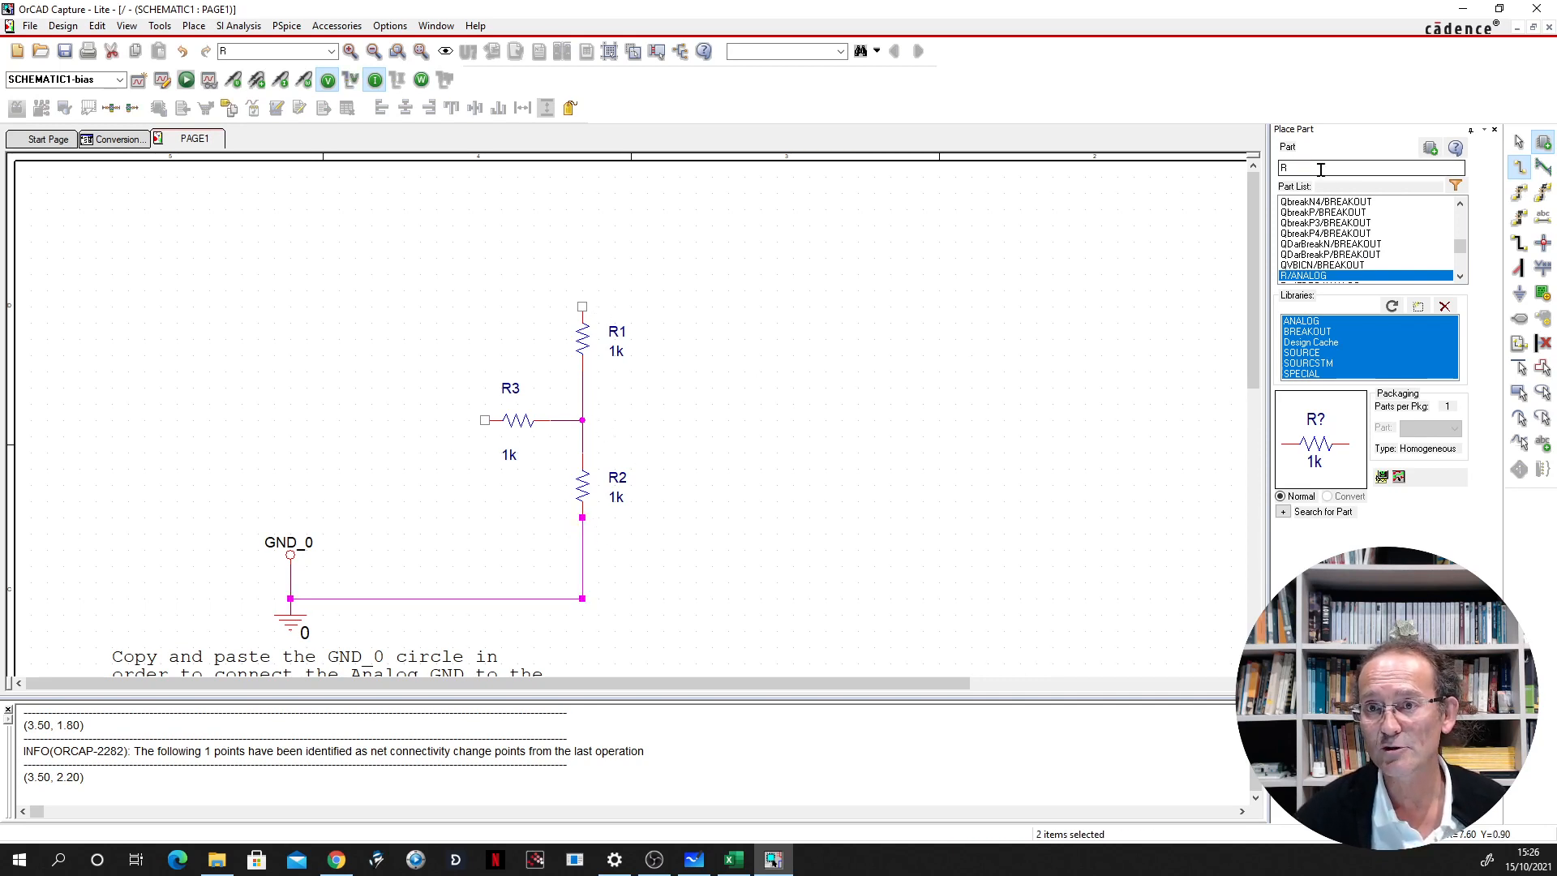
# Place two VSRC voltage sources, one below and left of R3 and another farther left and higher, above the ground line
pyautogui.moveTo(1321, 169); pyautogui.dragTo(1262, 168)
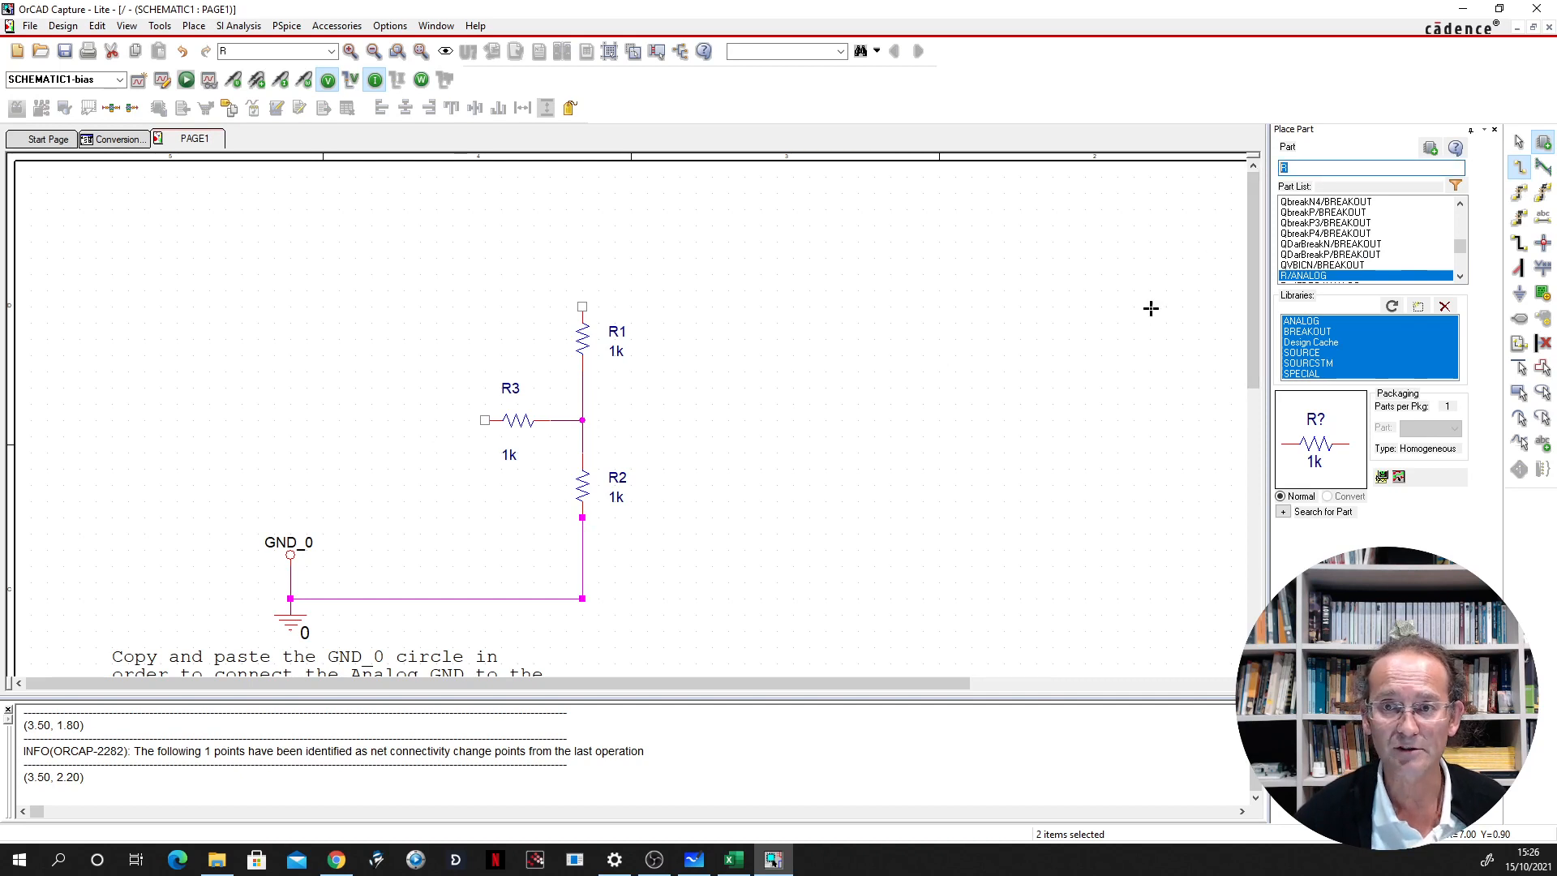
pyautogui.write('vsrc')
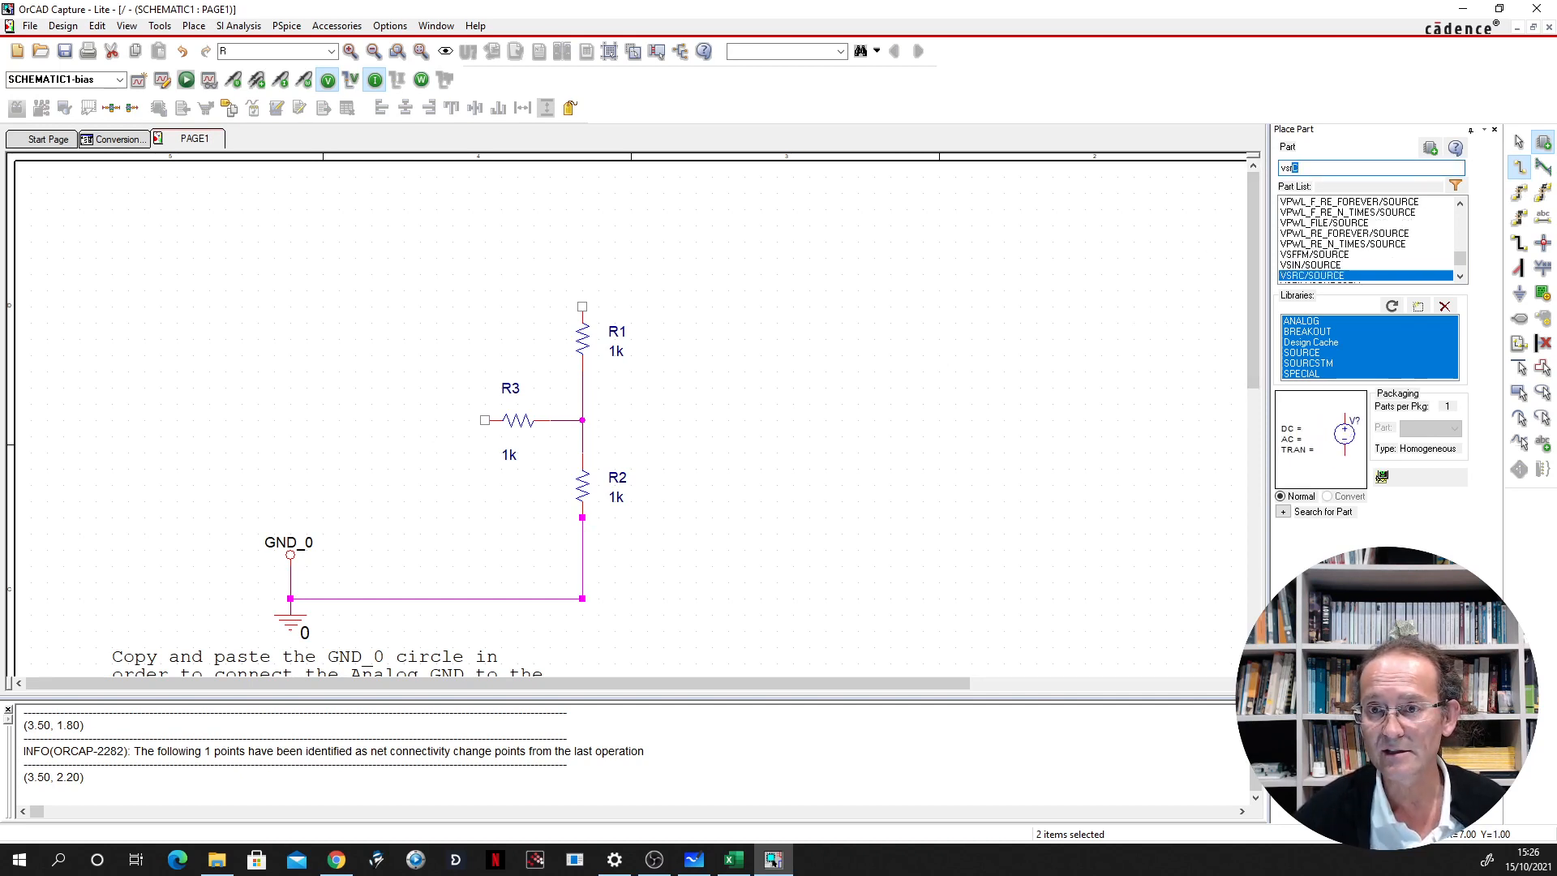
pyautogui.doubleClick(1356, 278)
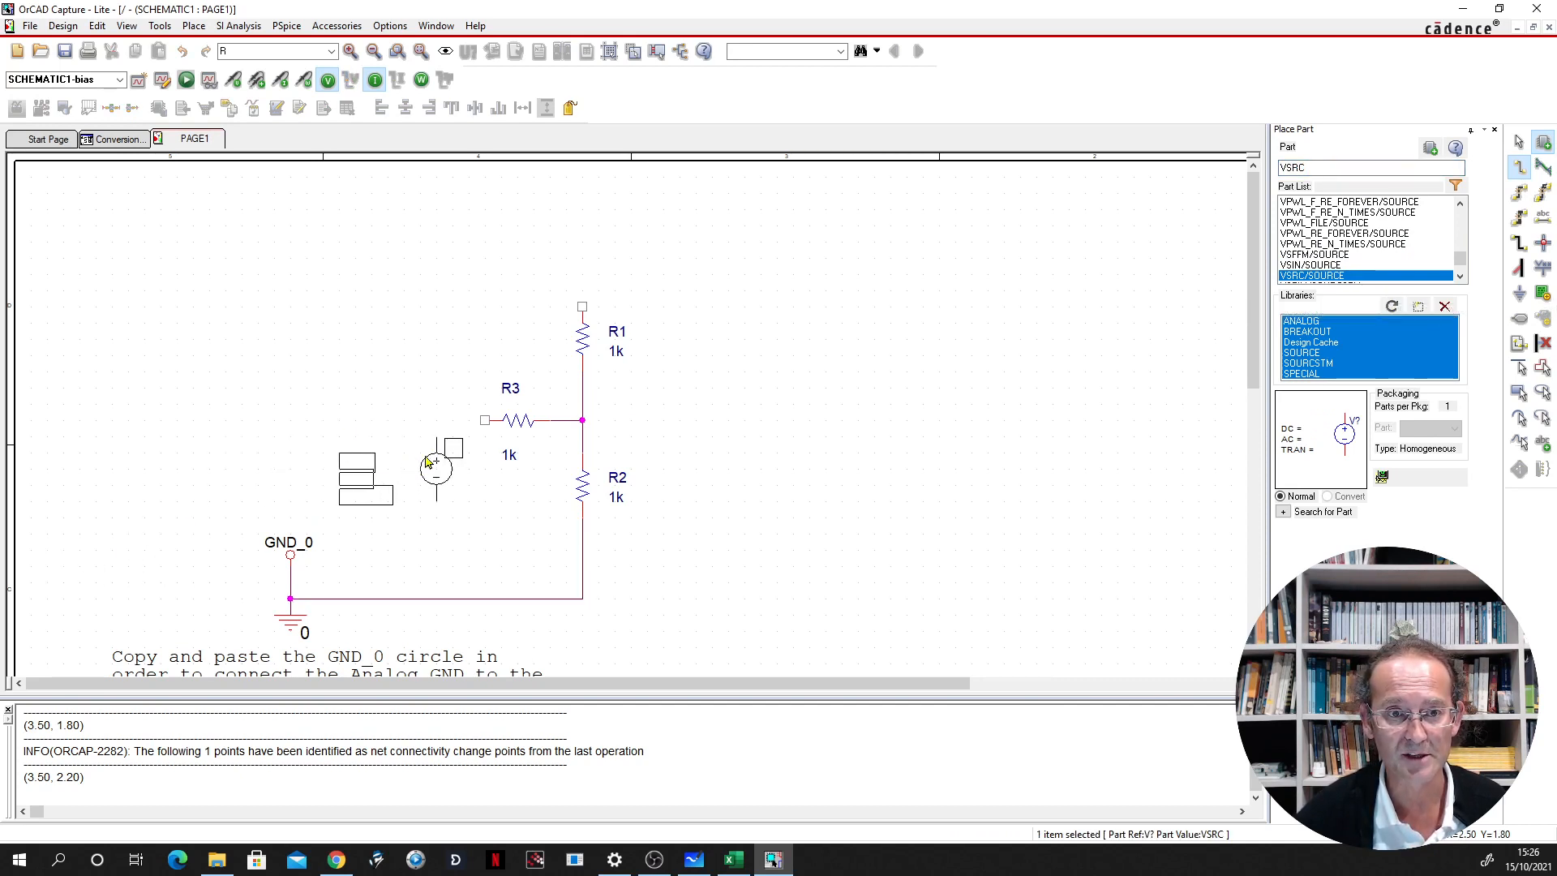
pyautogui.press('Escape')
pyautogui.click(423, 455)
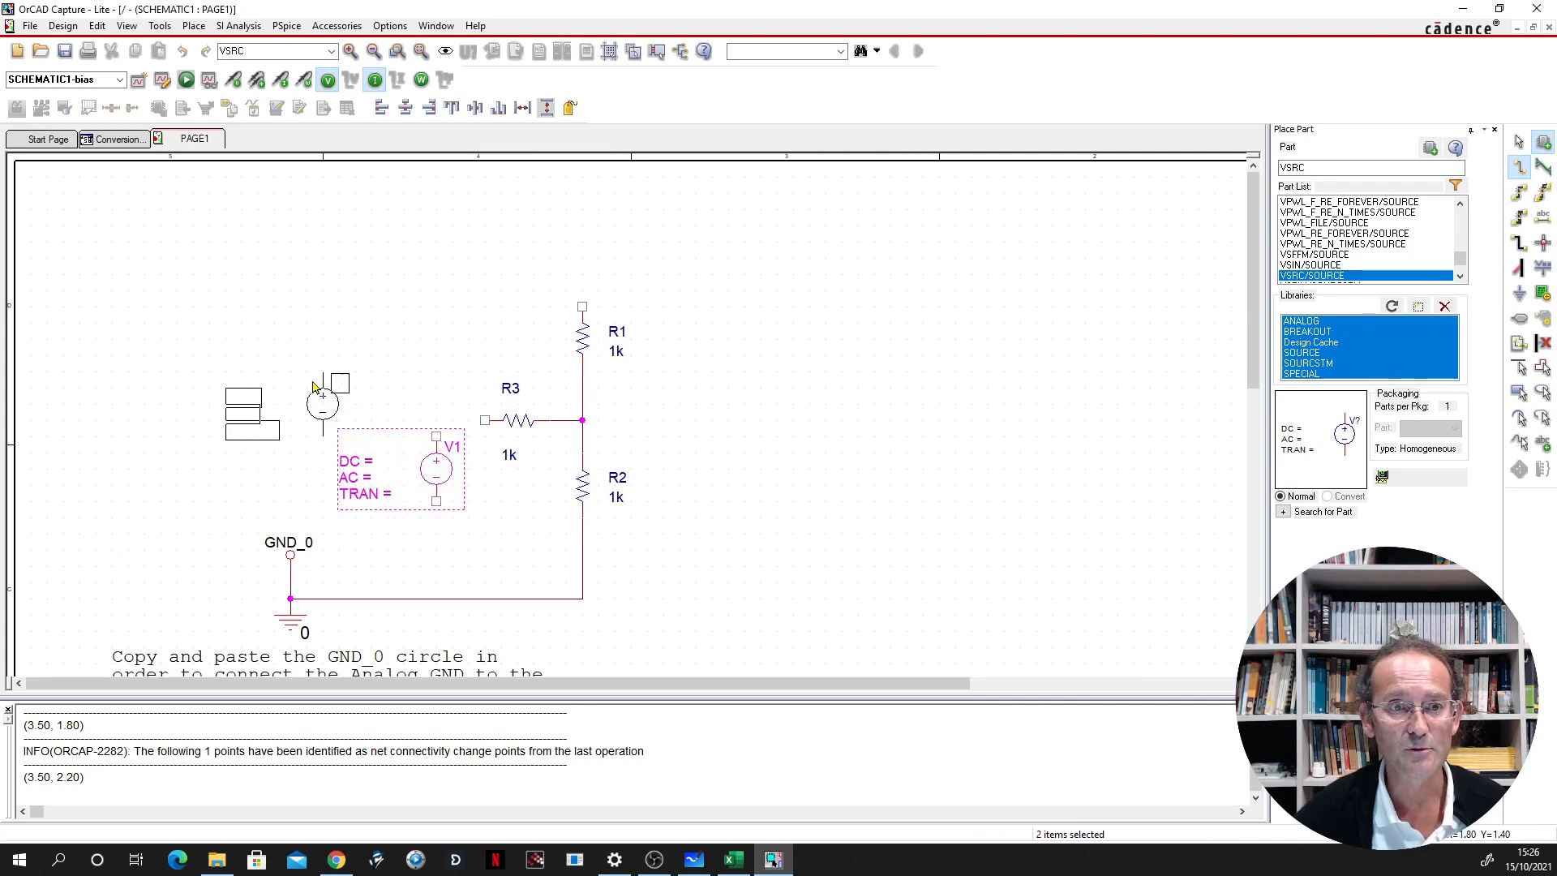
pyautogui.click(278, 349)
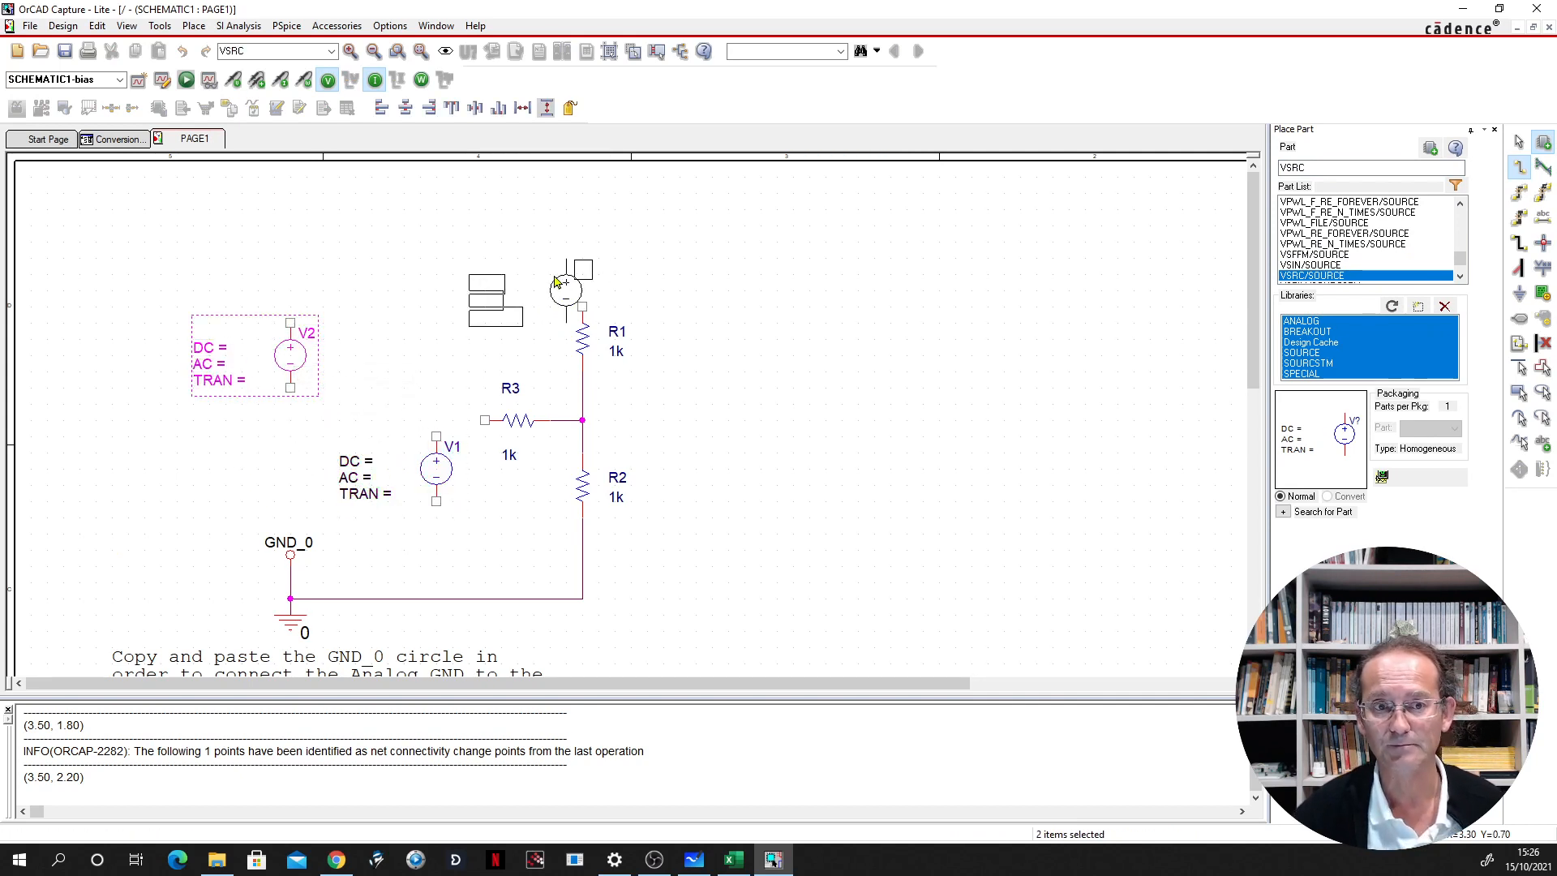
pyautogui.press('Escape')
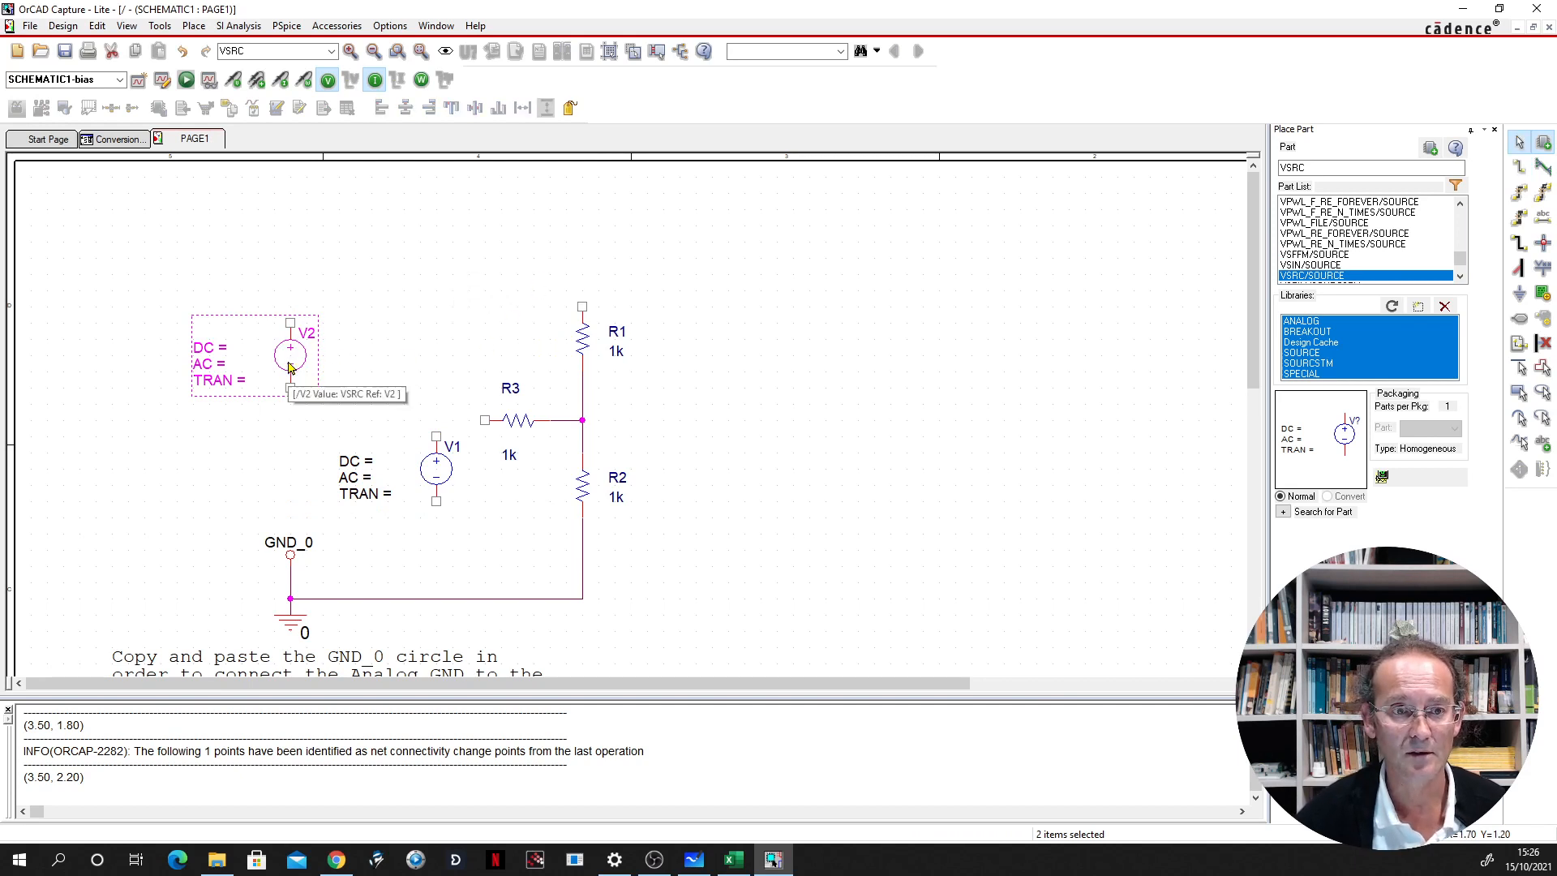
# Move the GND_0 ground symbol farther left and straighten the wire running from it to the lower end of R2
pyautogui.moveTo(224, 502); pyautogui.dragTo(209, 623)
pyautogui.moveTo(501, 599); pyautogui.dragTo(515, 599)
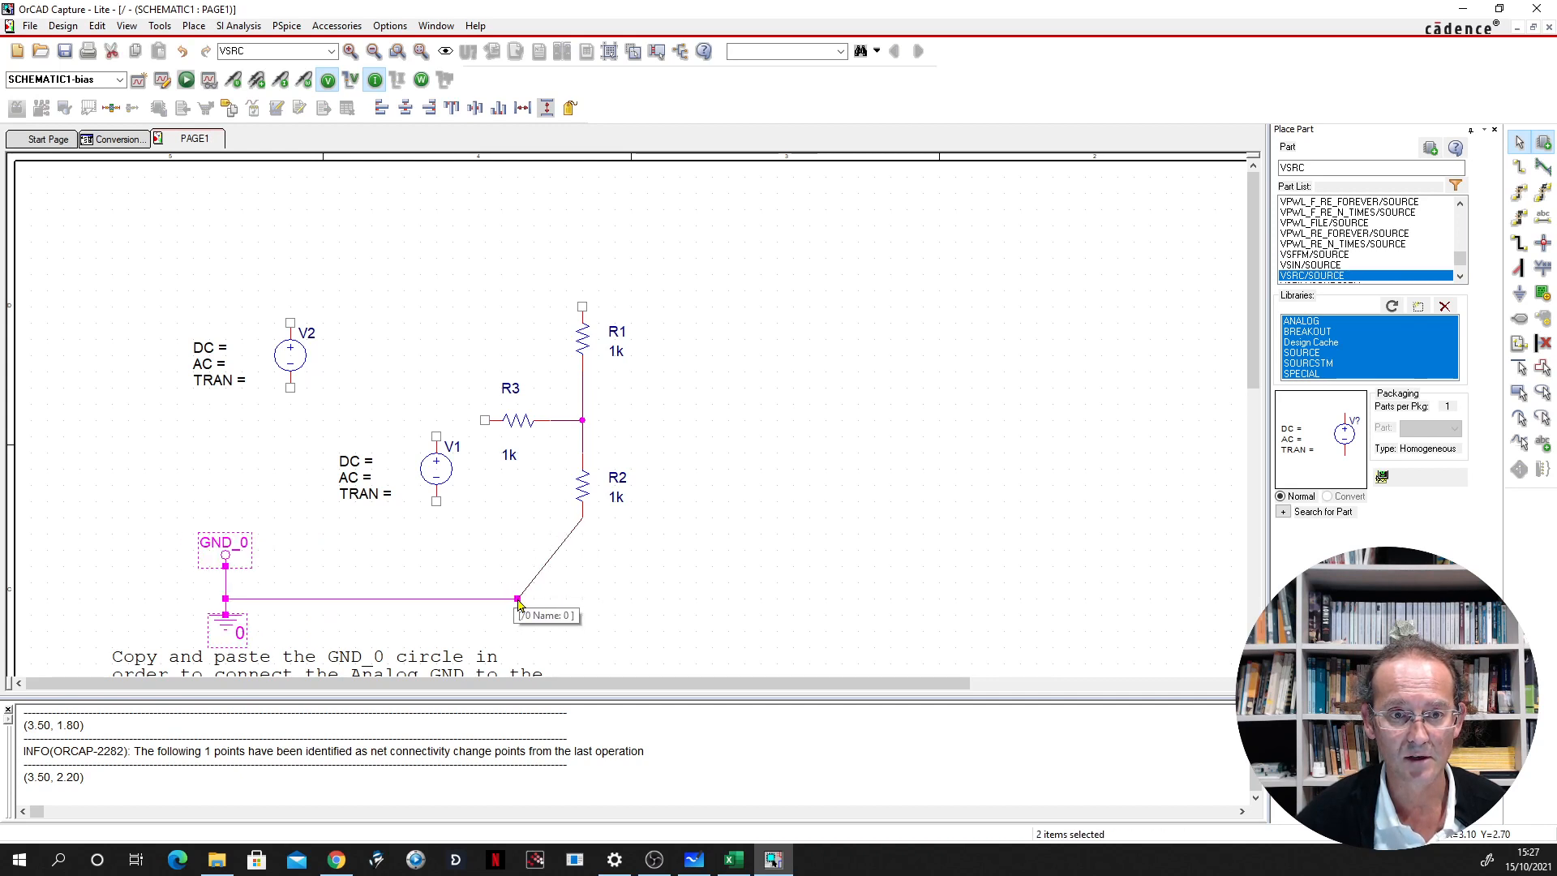
pyautogui.click(517, 599)
pyautogui.moveTo(520, 603); pyautogui.dragTo(581, 588)
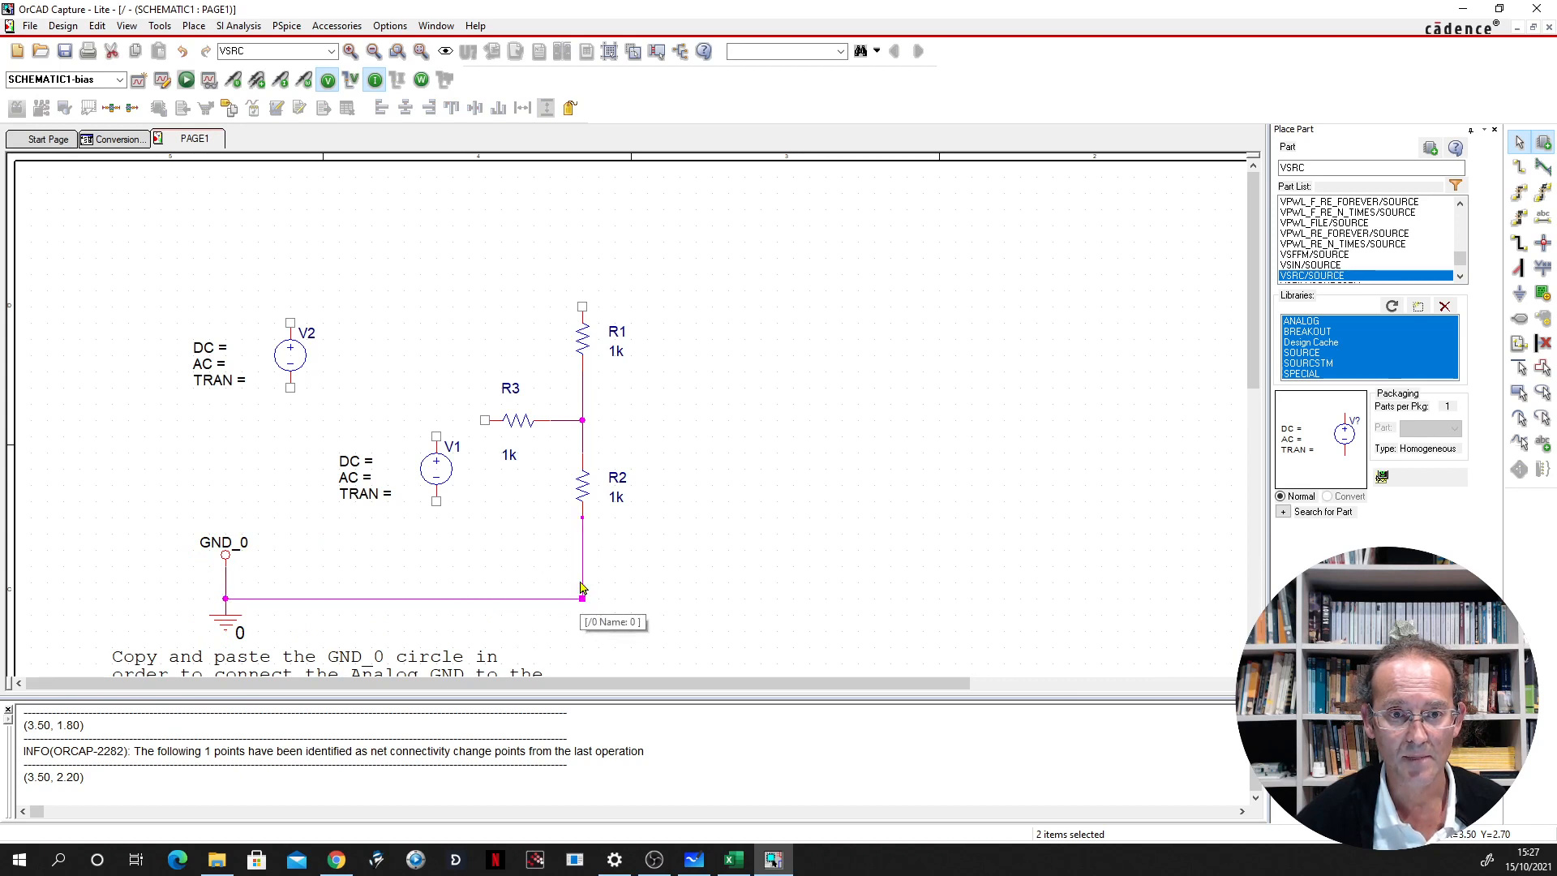
pyautogui.click(522, 560)
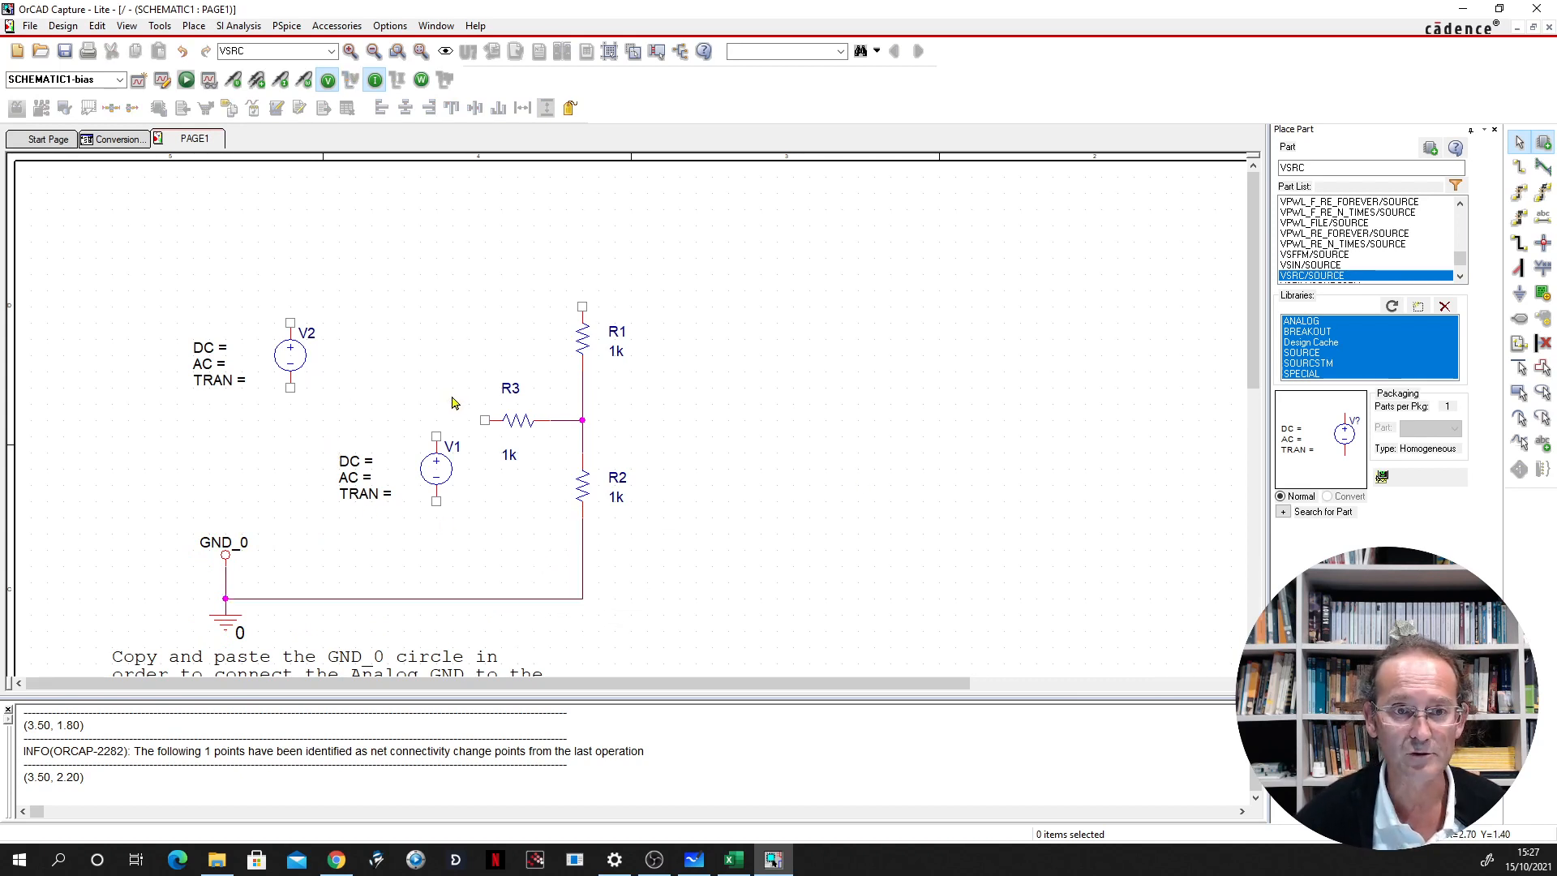
# Wire V1's positive terminal to the free end of R3 and its negative terminal to the ground line
pyautogui.press('w')
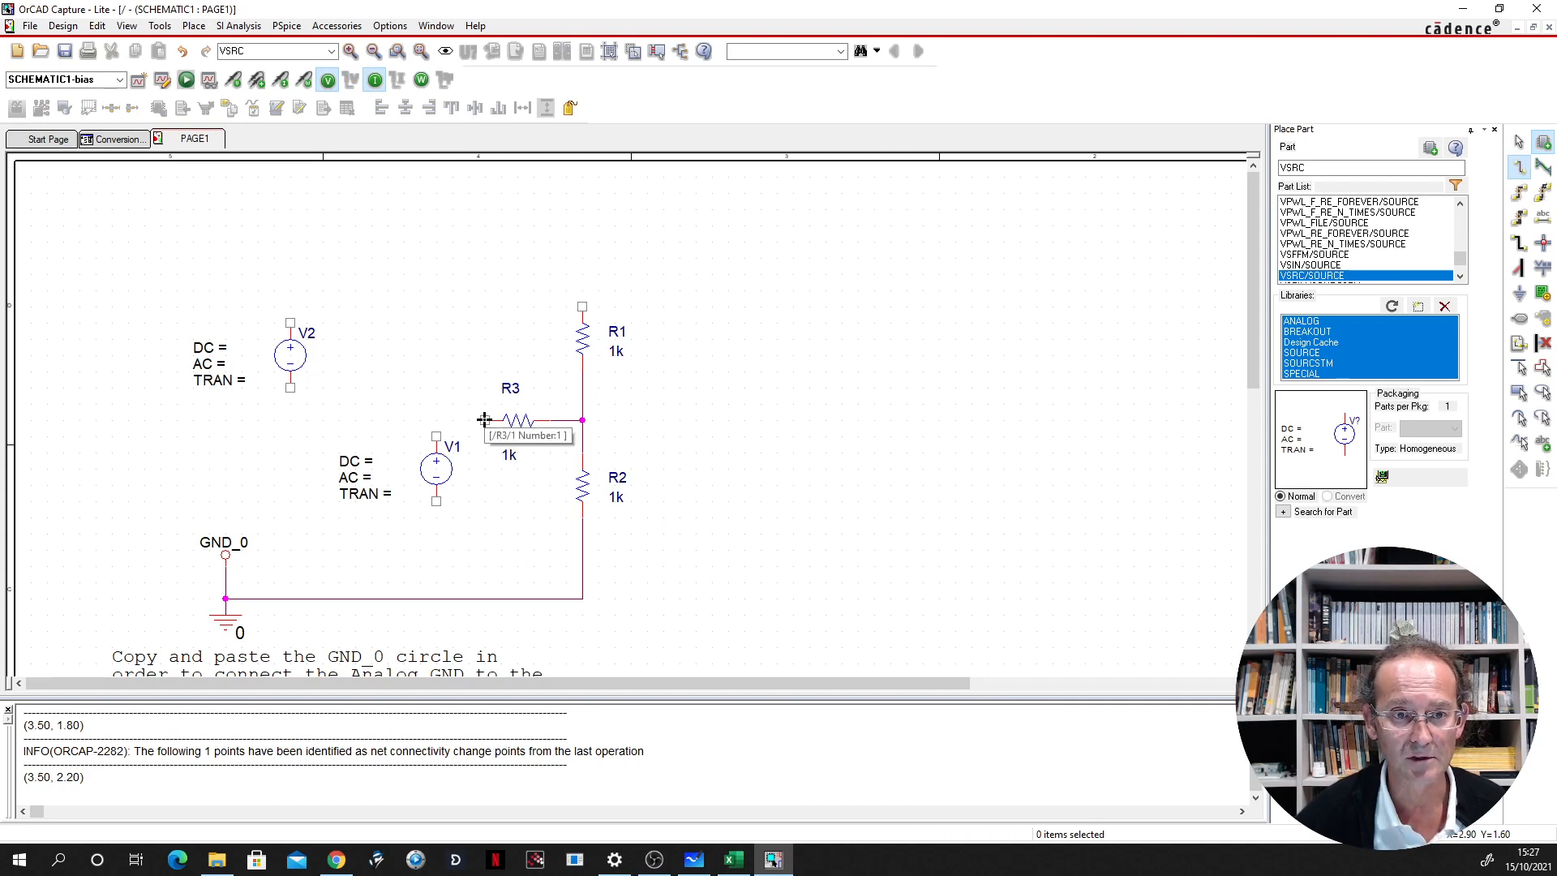
pyautogui.click(436, 436)
pyautogui.click(484, 420)
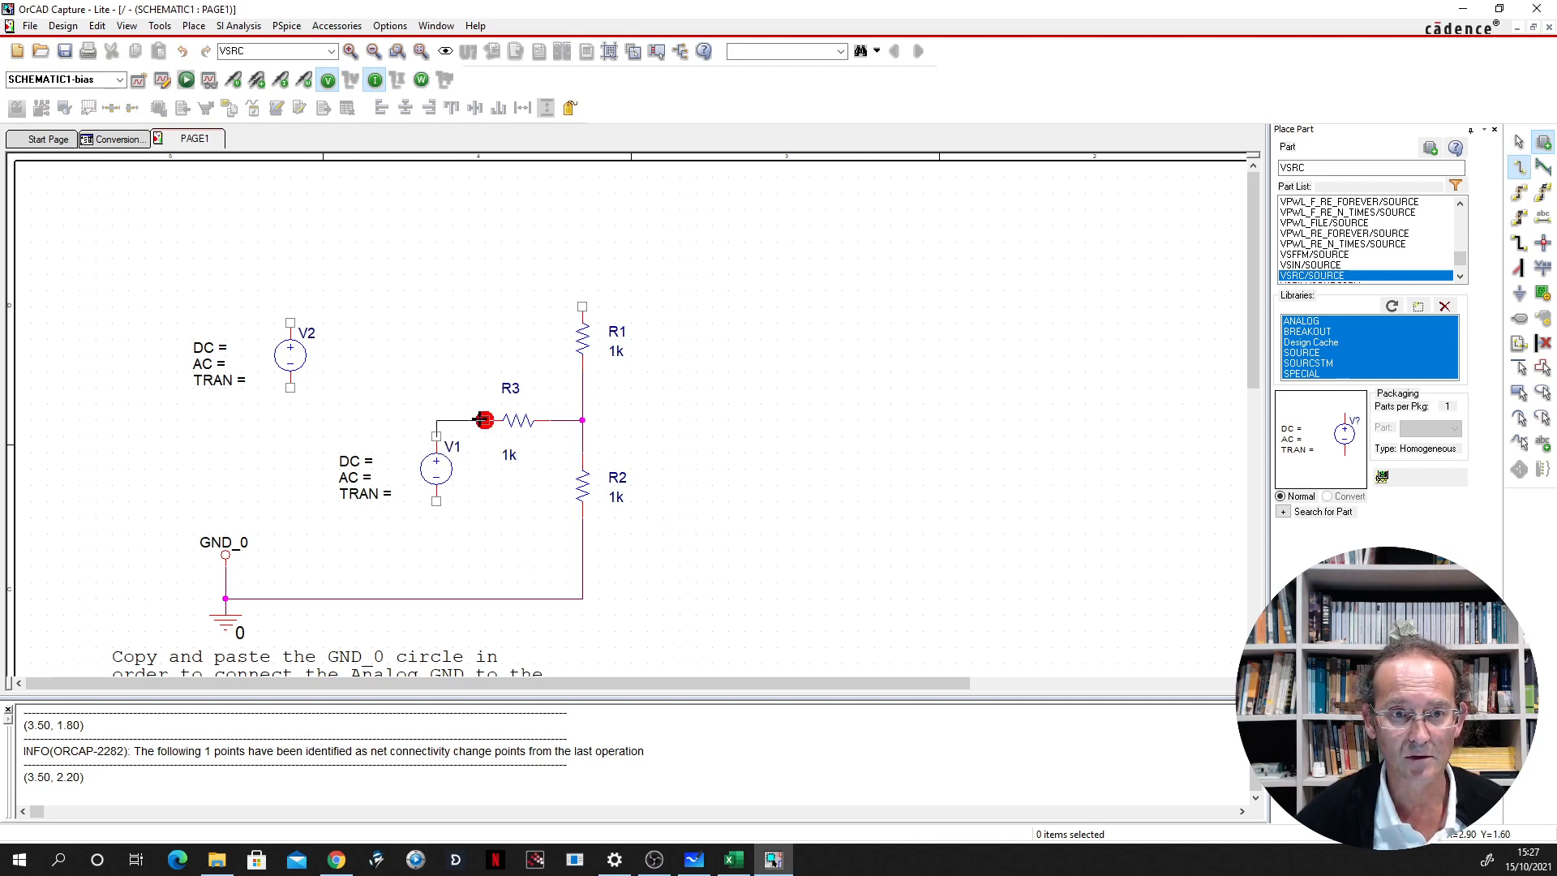
pyautogui.click(437, 501)
pyautogui.click(436, 599)
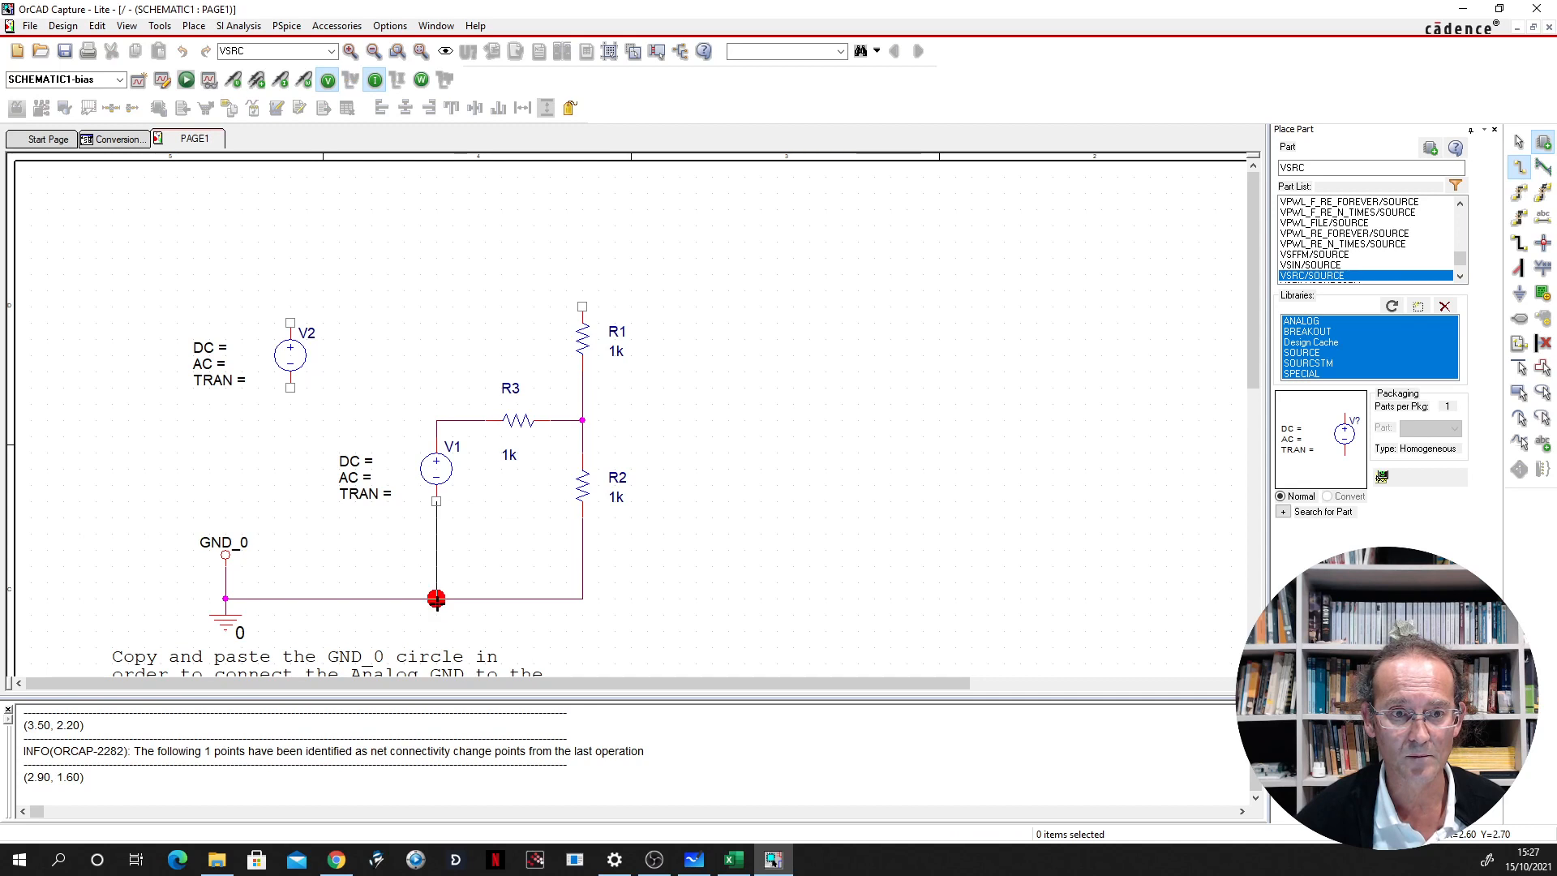
# Wire V2's negative terminal to the ground line and its positive terminal over the top to the upper end of R1
pyautogui.click(290, 387)
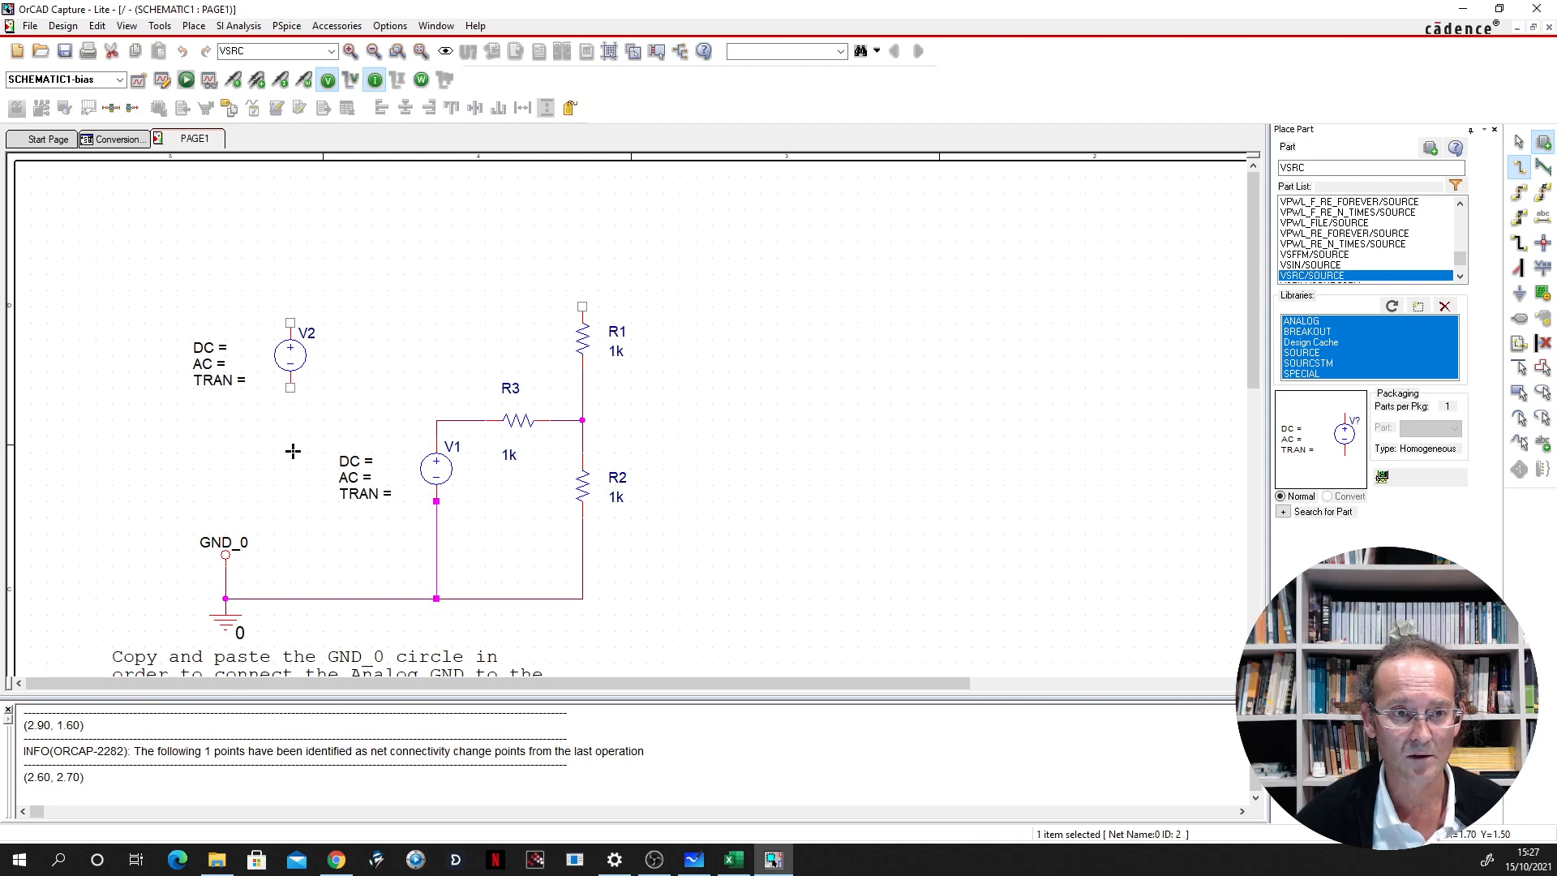
pyautogui.click(291, 599)
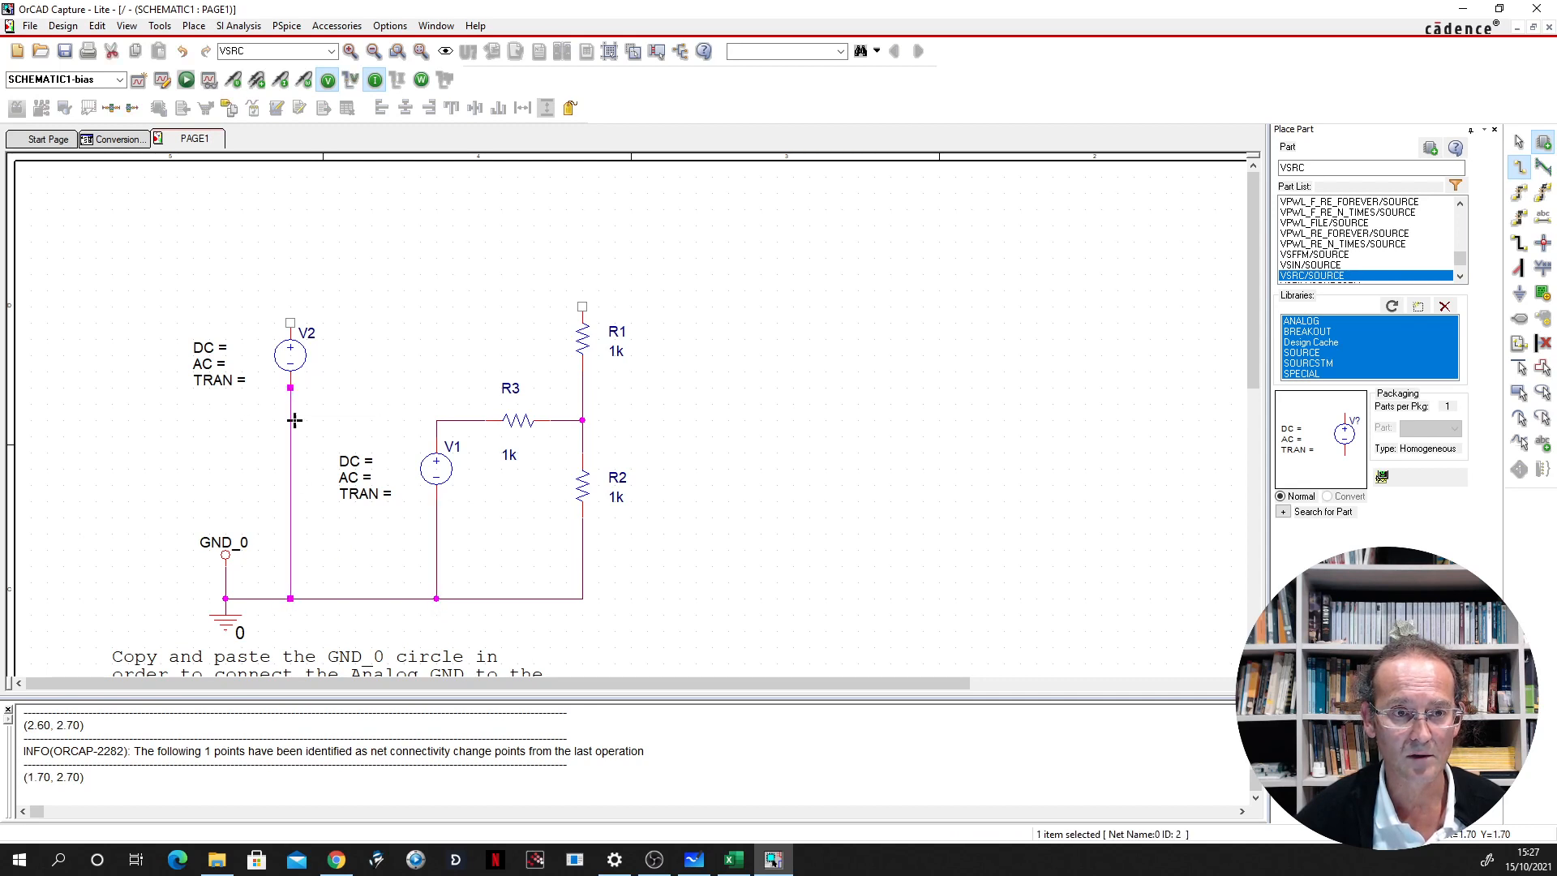
pyautogui.click(289, 324)
pyautogui.click(290, 258)
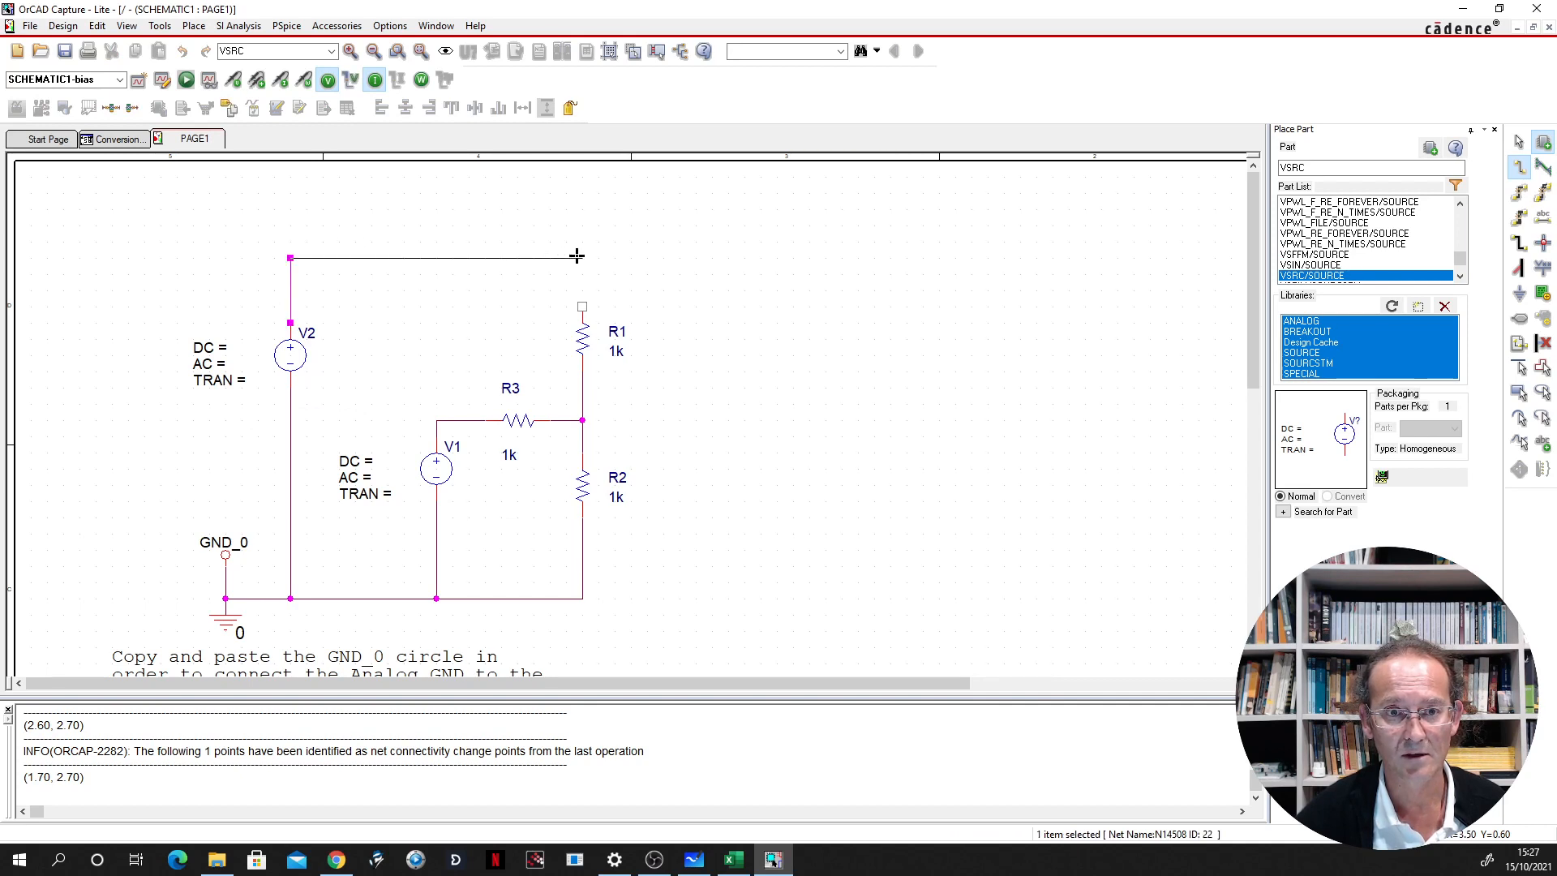
pyautogui.click(582, 306)
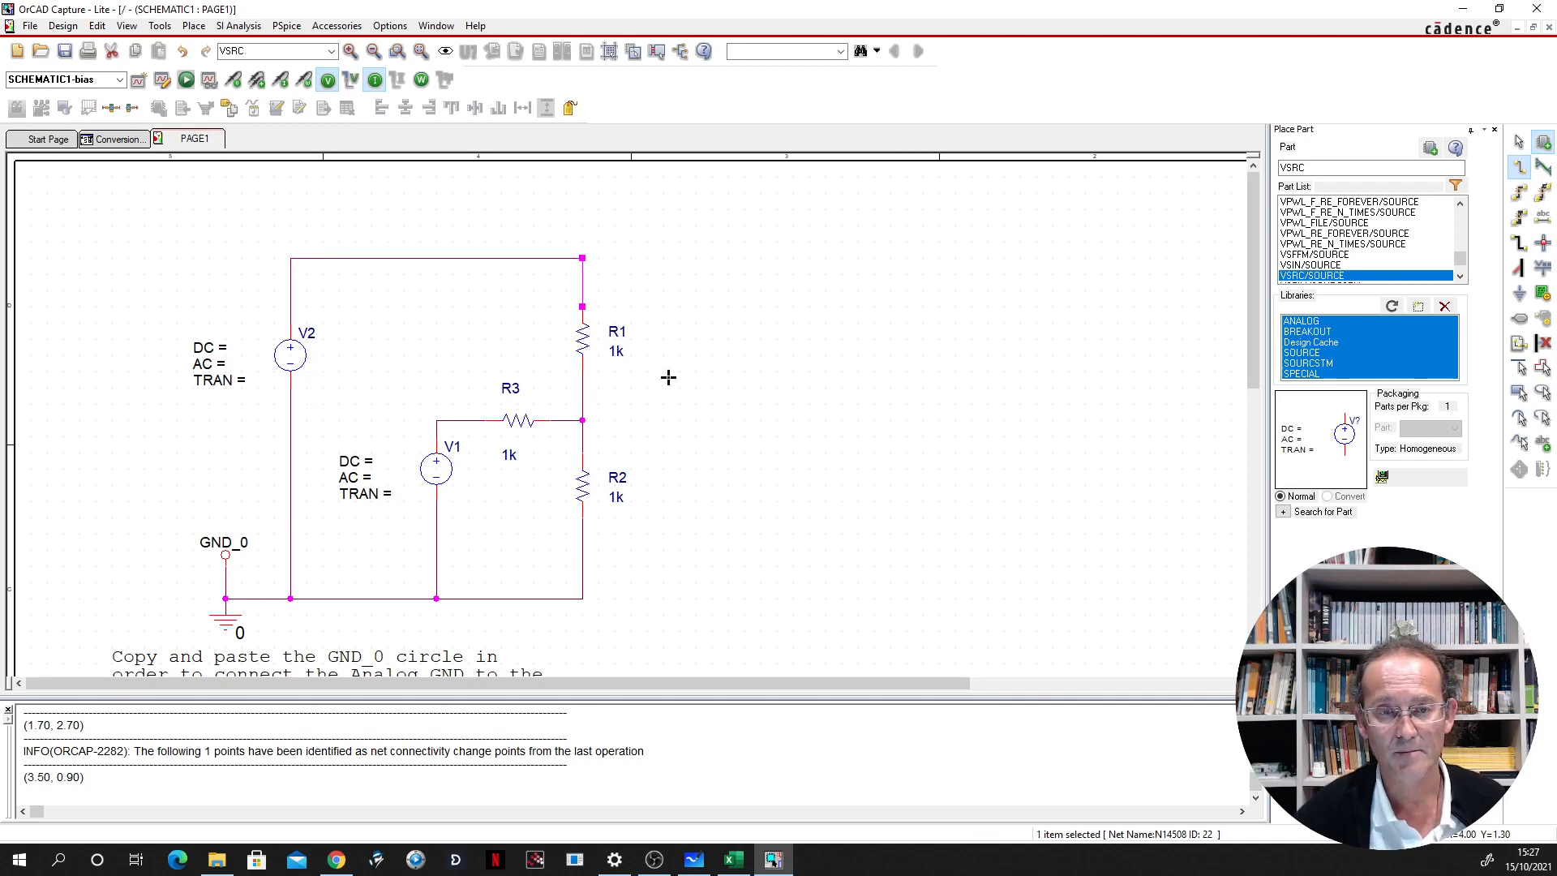
pyautogui.press('Escape')
# Set the value of R1 to 22k and the value of R2 to 28205
pyautogui.doubleClick(617, 351)
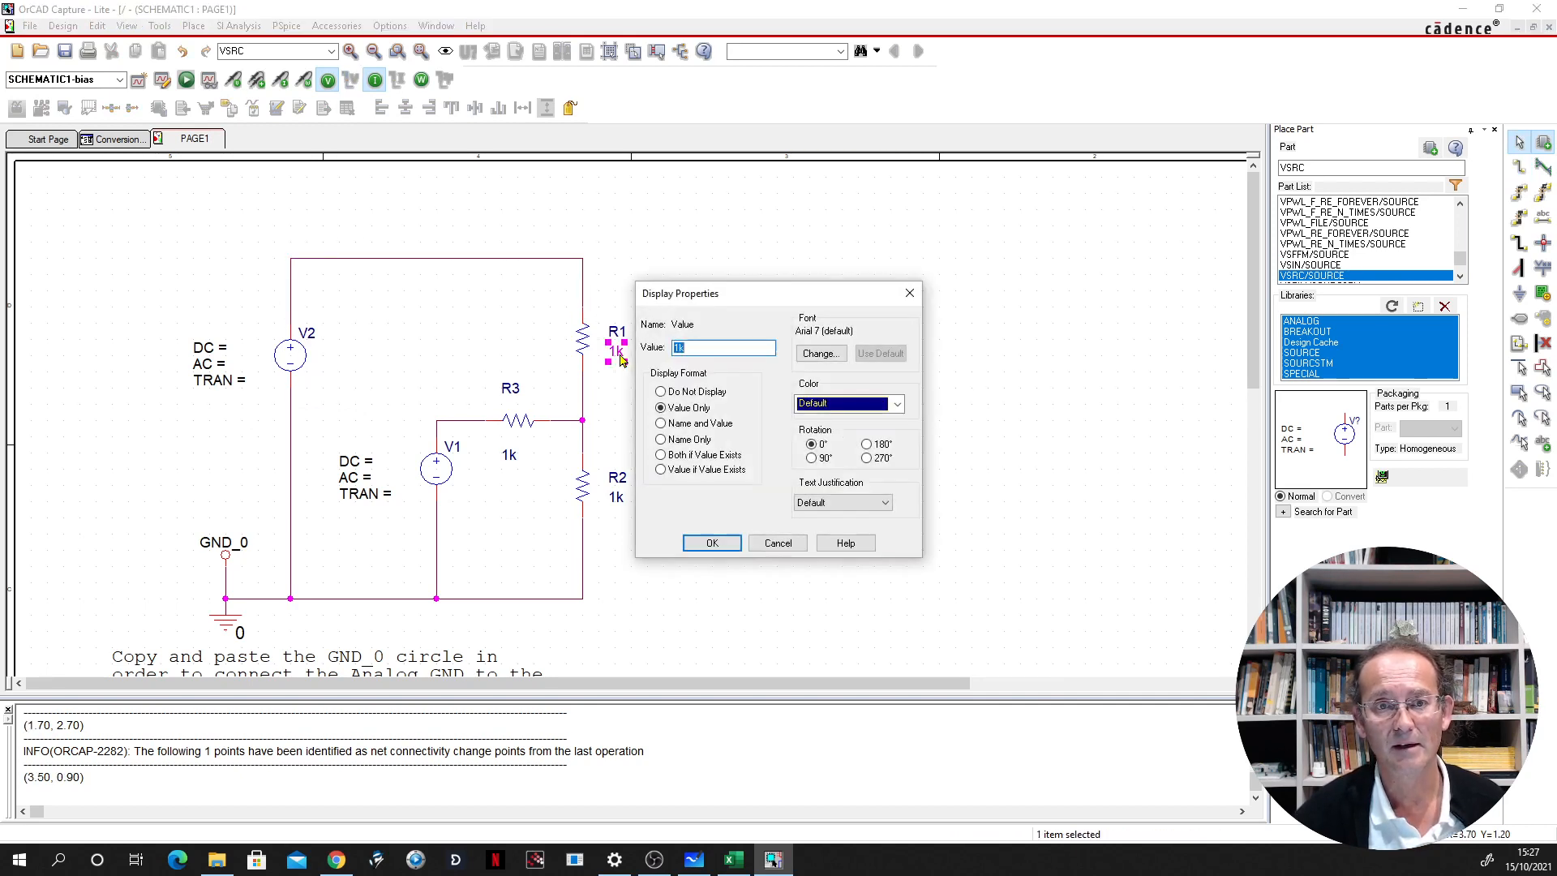
pyautogui.write('22k')
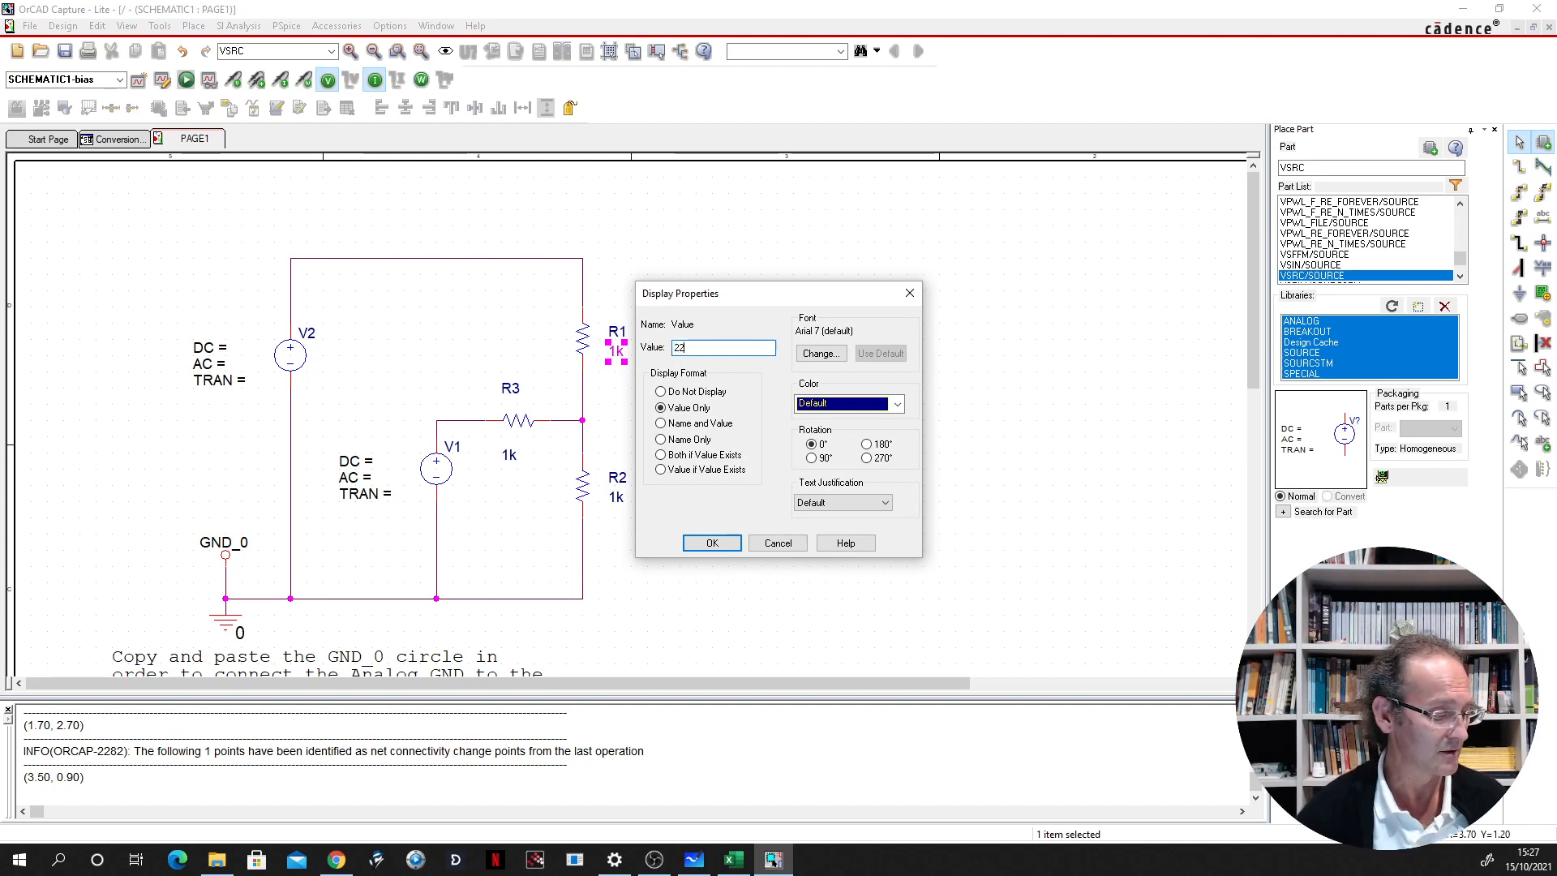
pyautogui.press('Return')
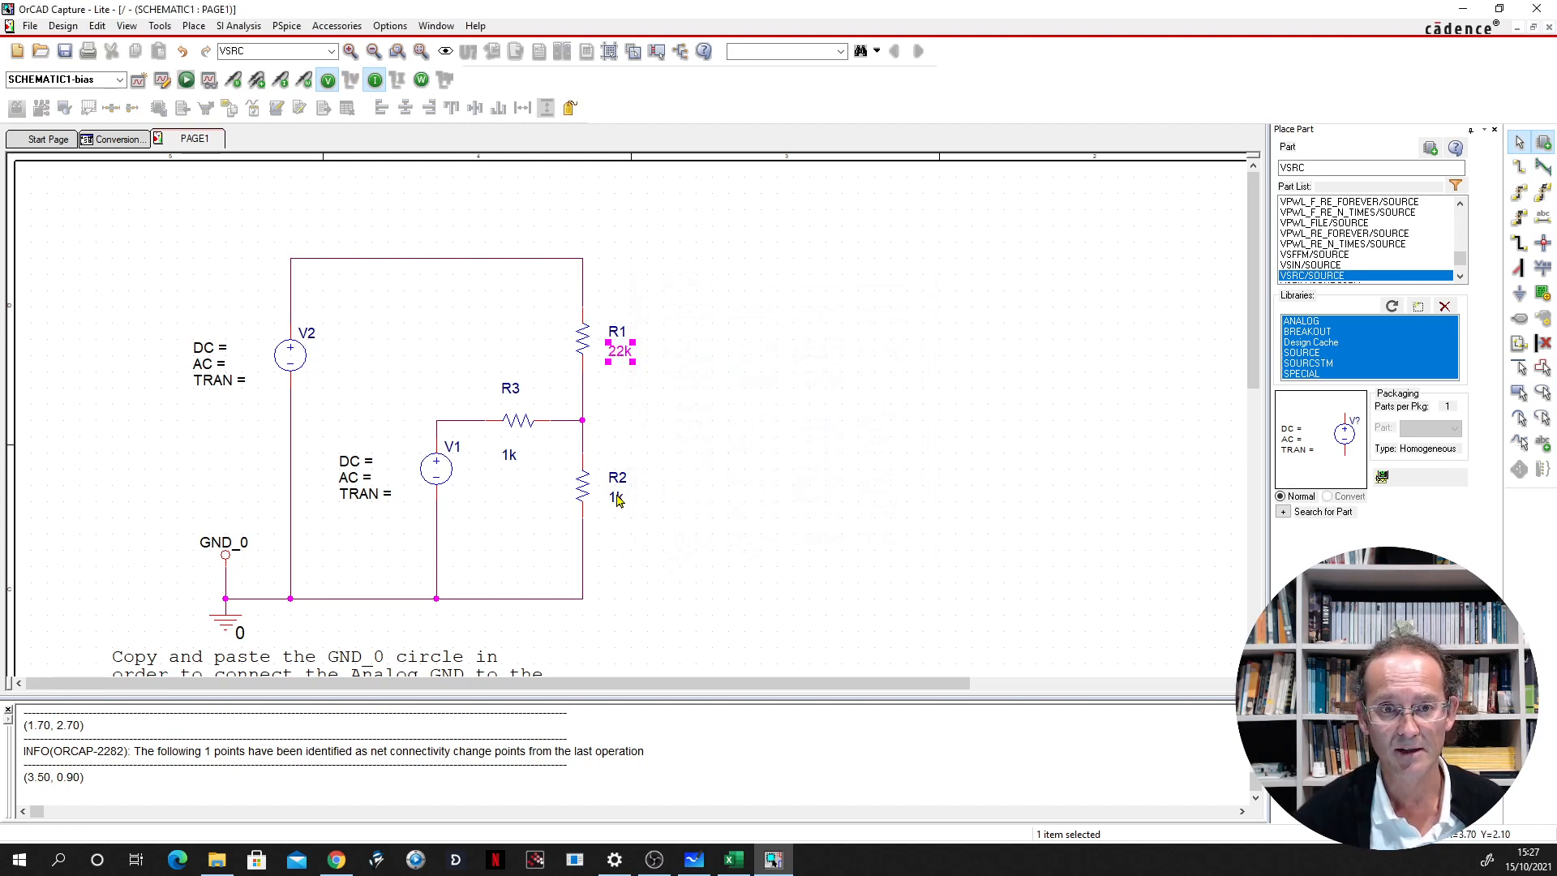
pyautogui.doubleClick(617, 498)
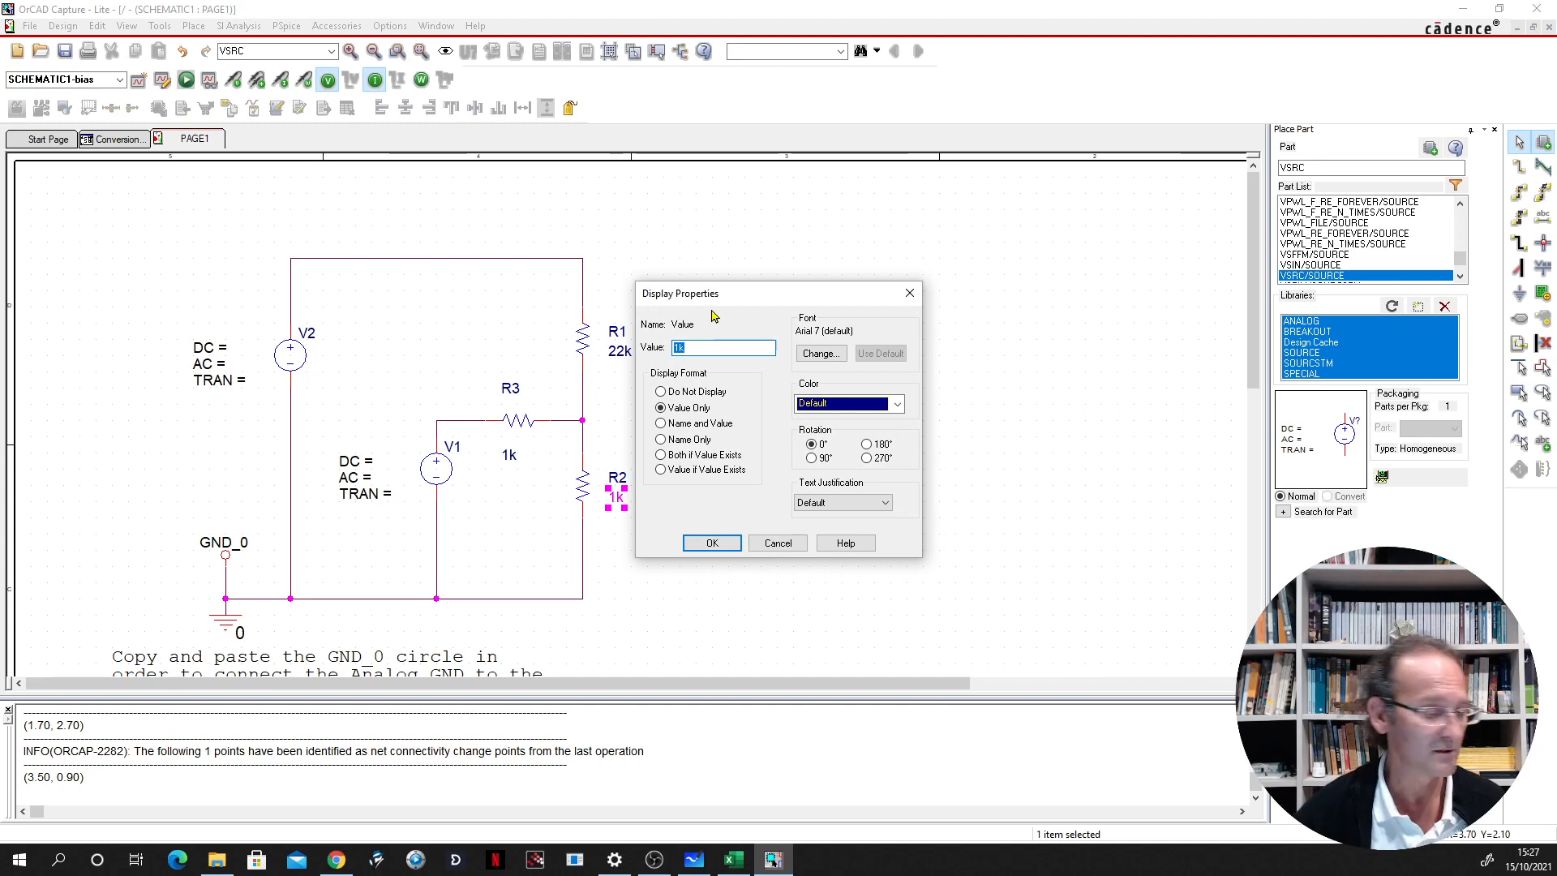
pyautogui.write('28205')
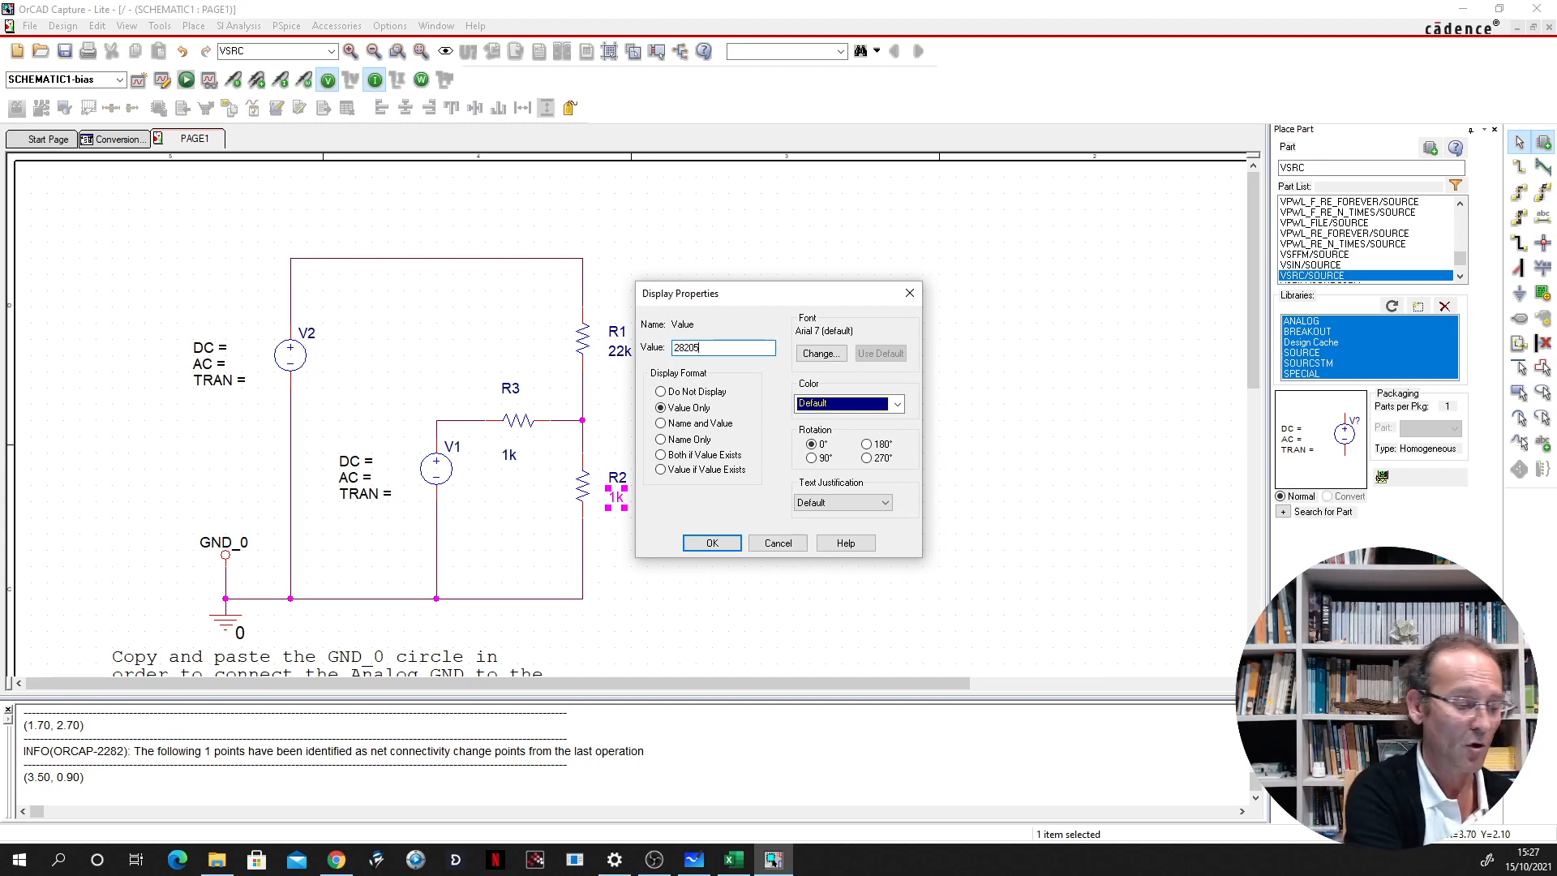
pyautogui.press('Return')
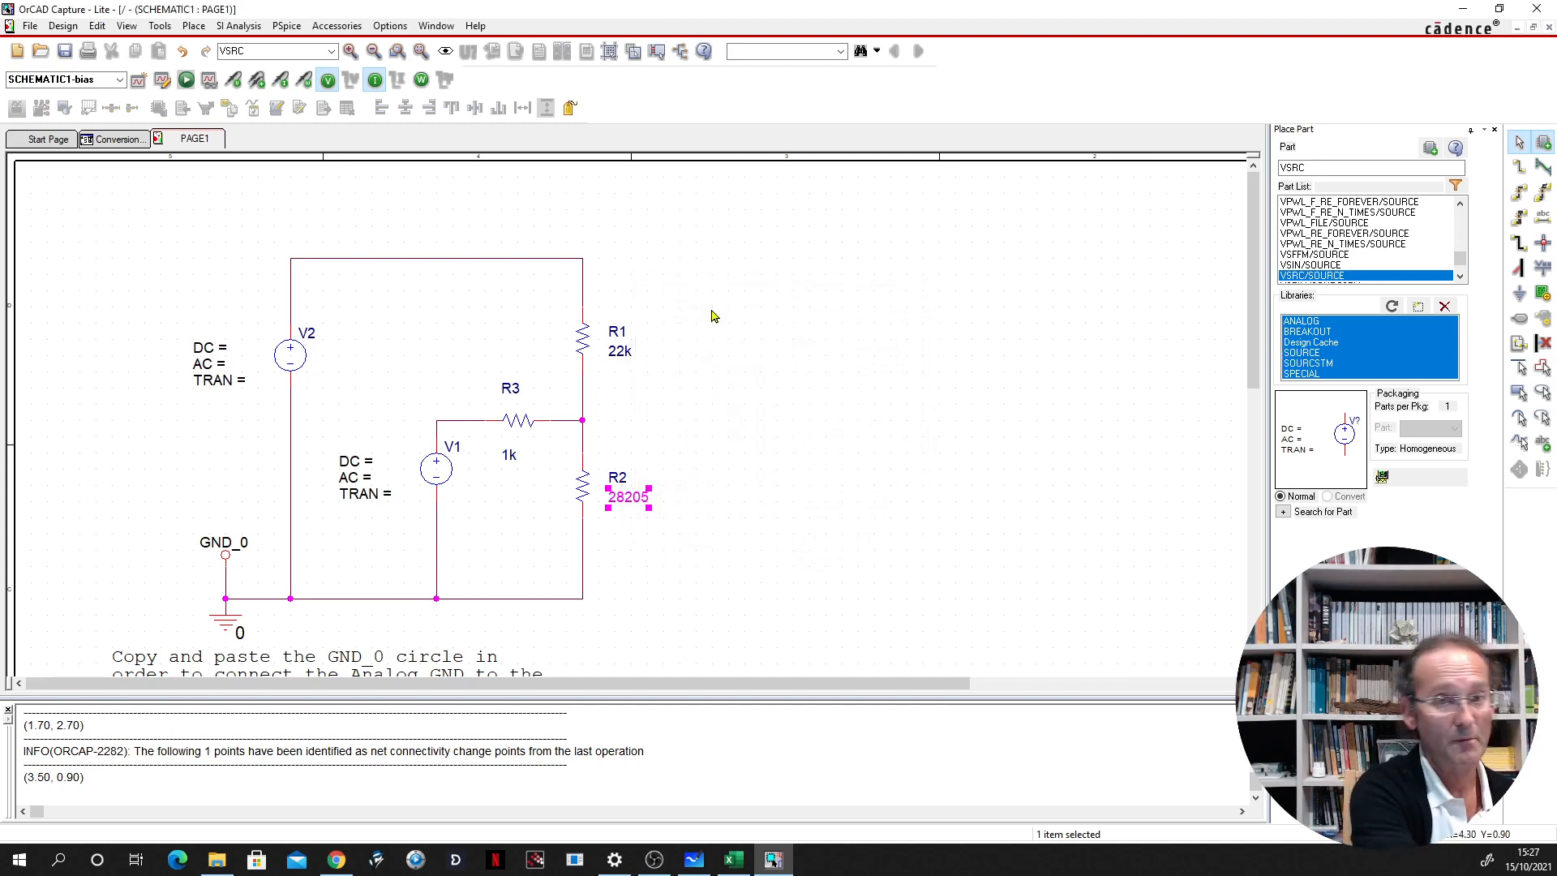
# Set the value of R3 to 100k
pyautogui.doubleClick(510, 459)
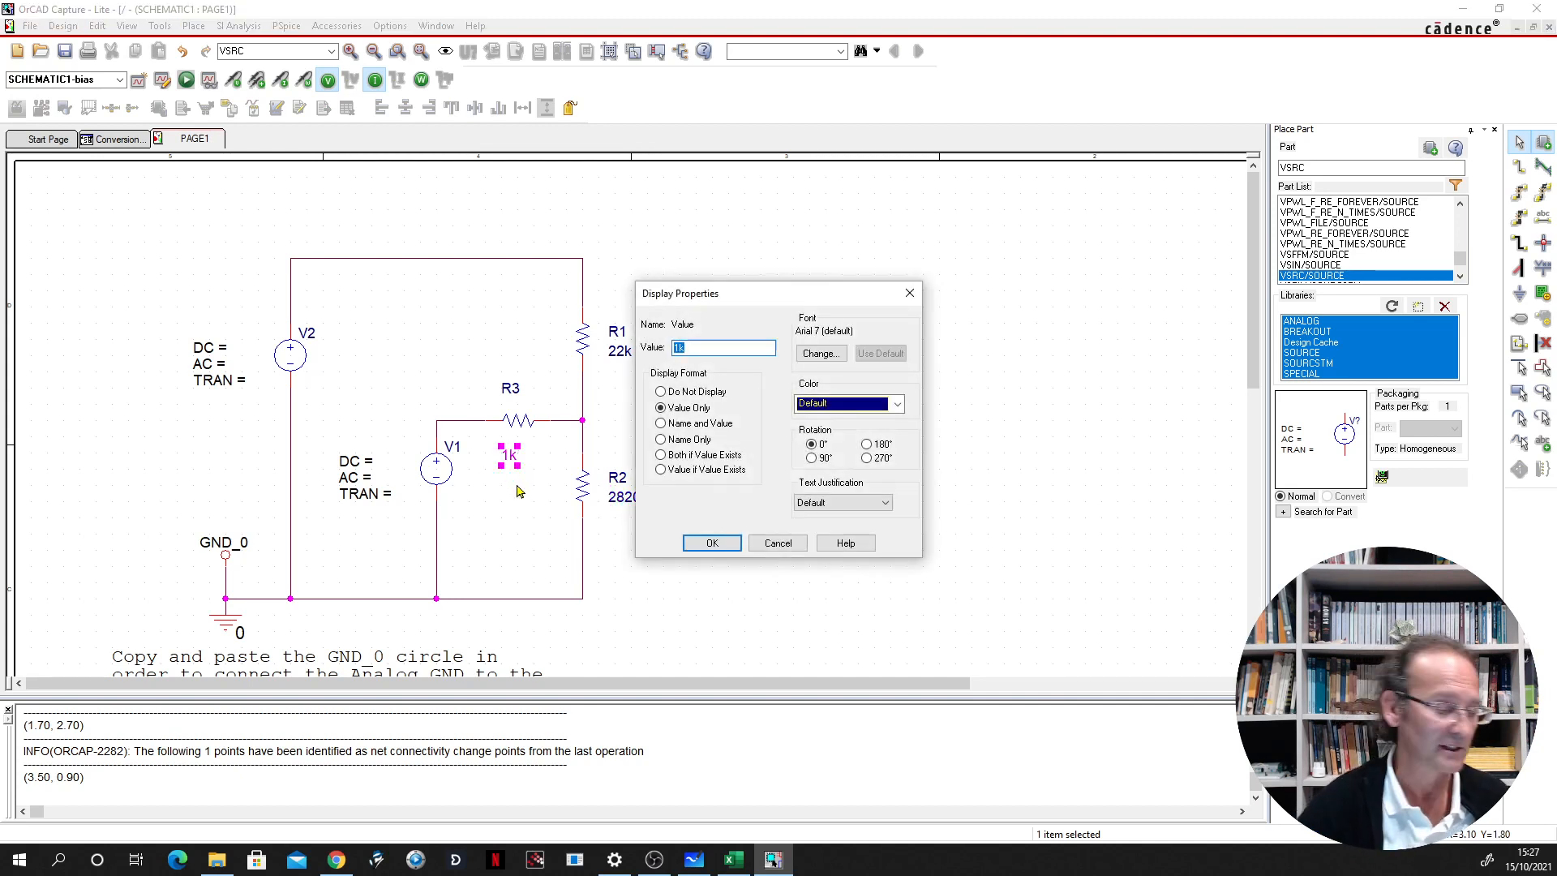
pyautogui.write('100k')
pyautogui.press('Return')
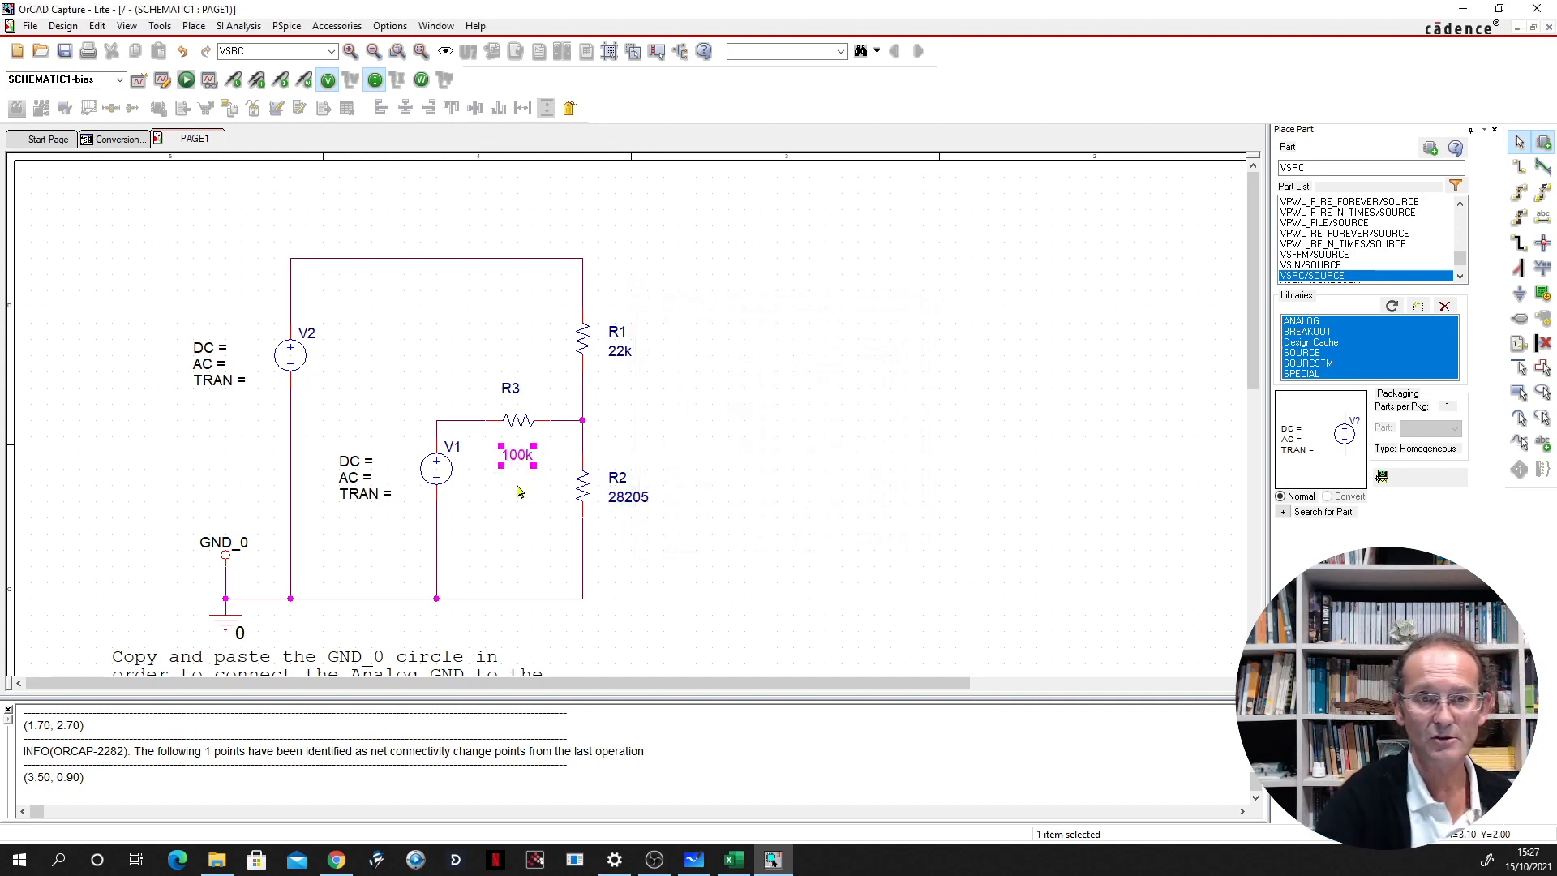
pyautogui.click(584, 418)
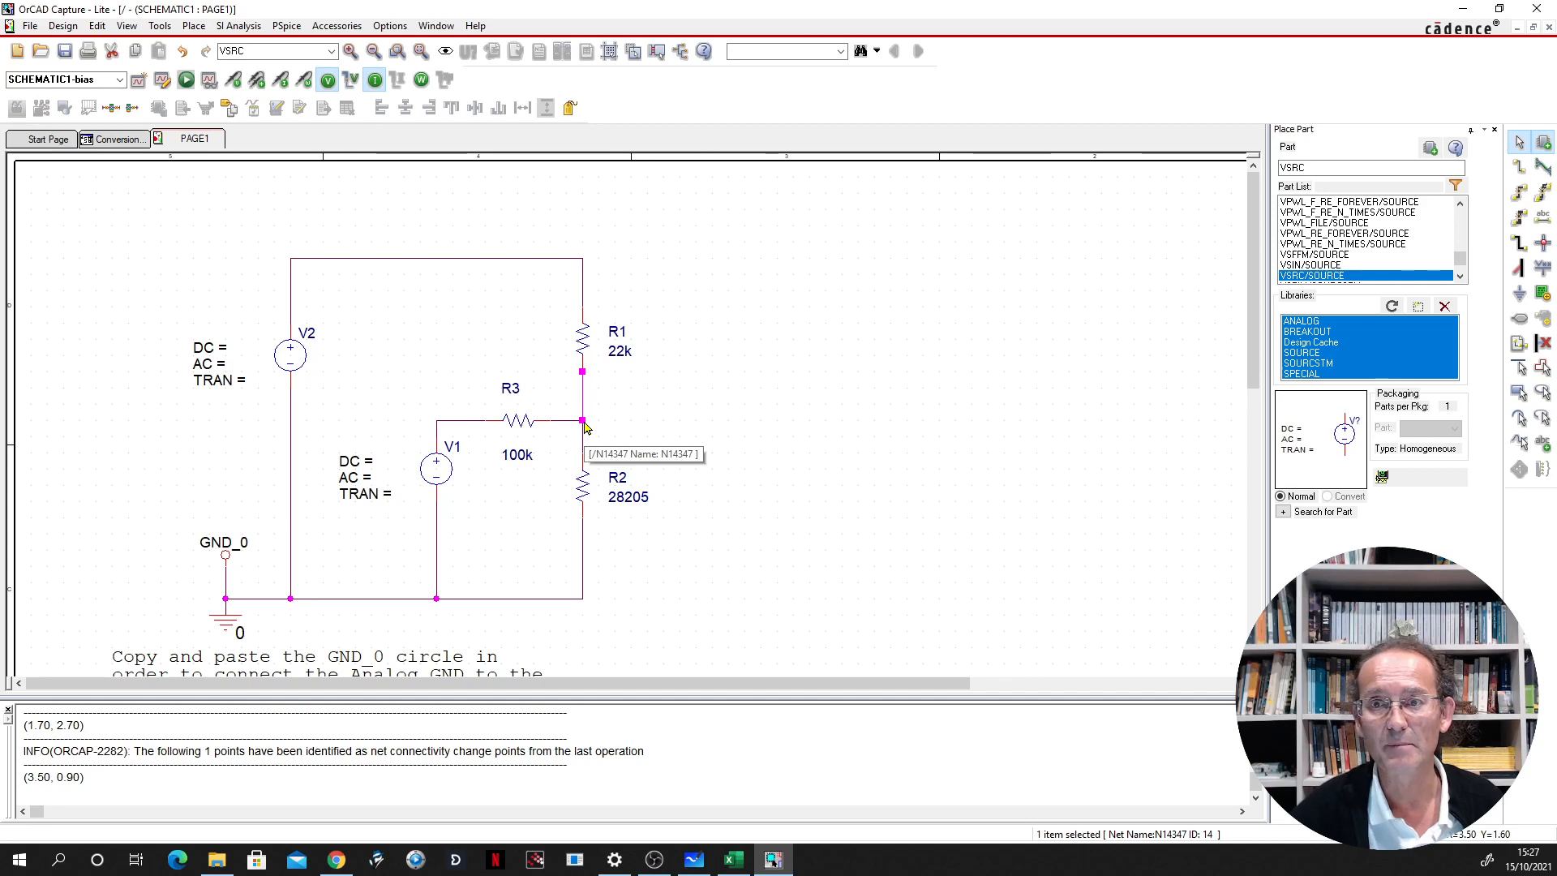
# Set the DC value of source V1 to -15 and the DC value of source V2 to 3.3
pyautogui.doubleClick(356, 462)
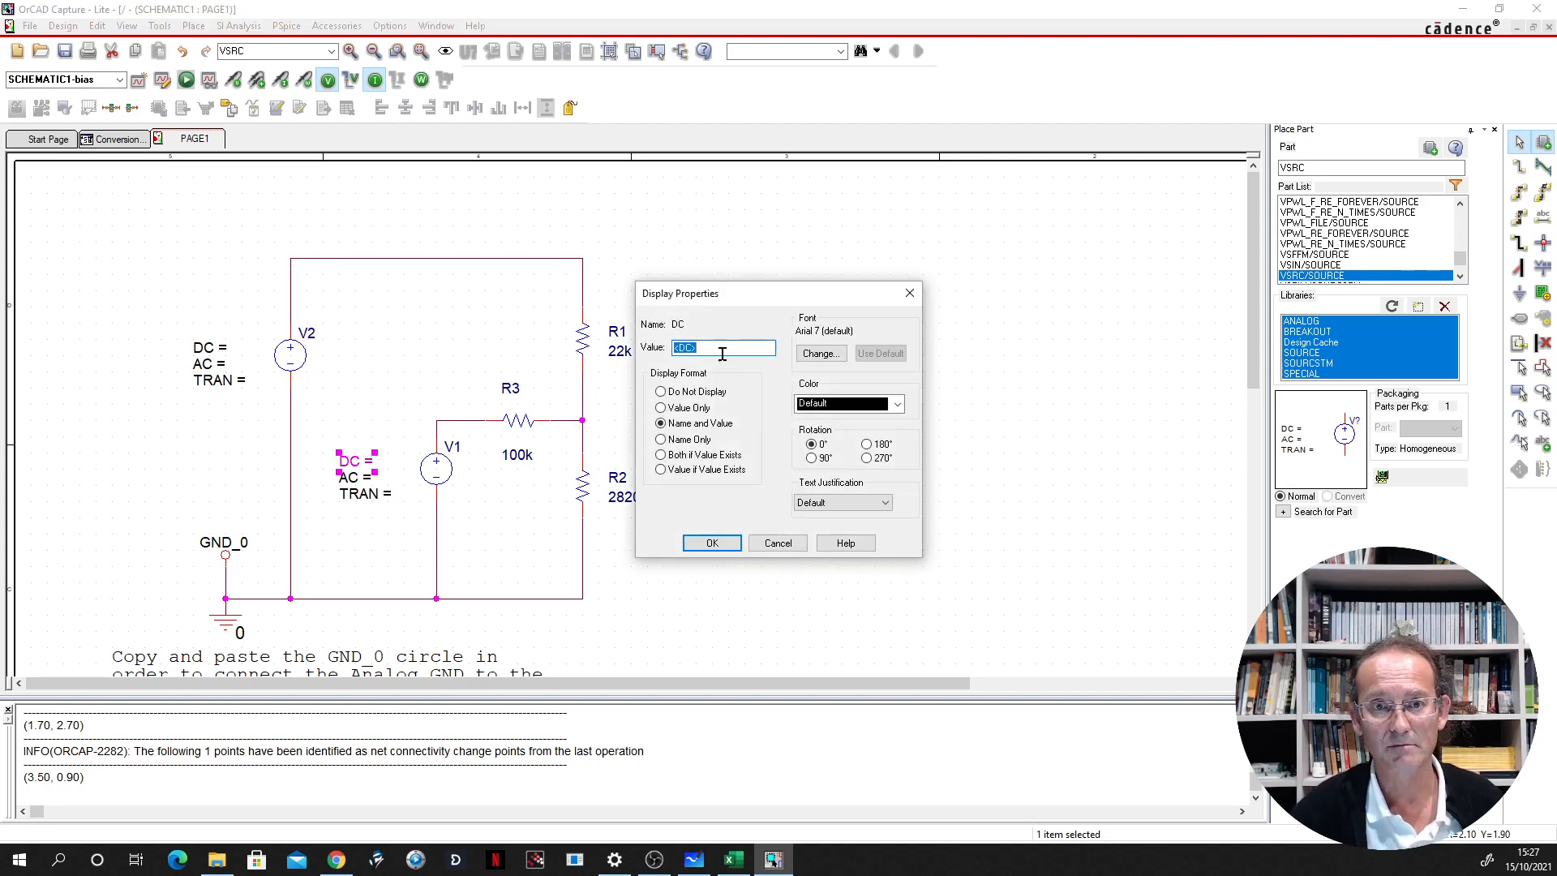
pyautogui.click(722, 347)
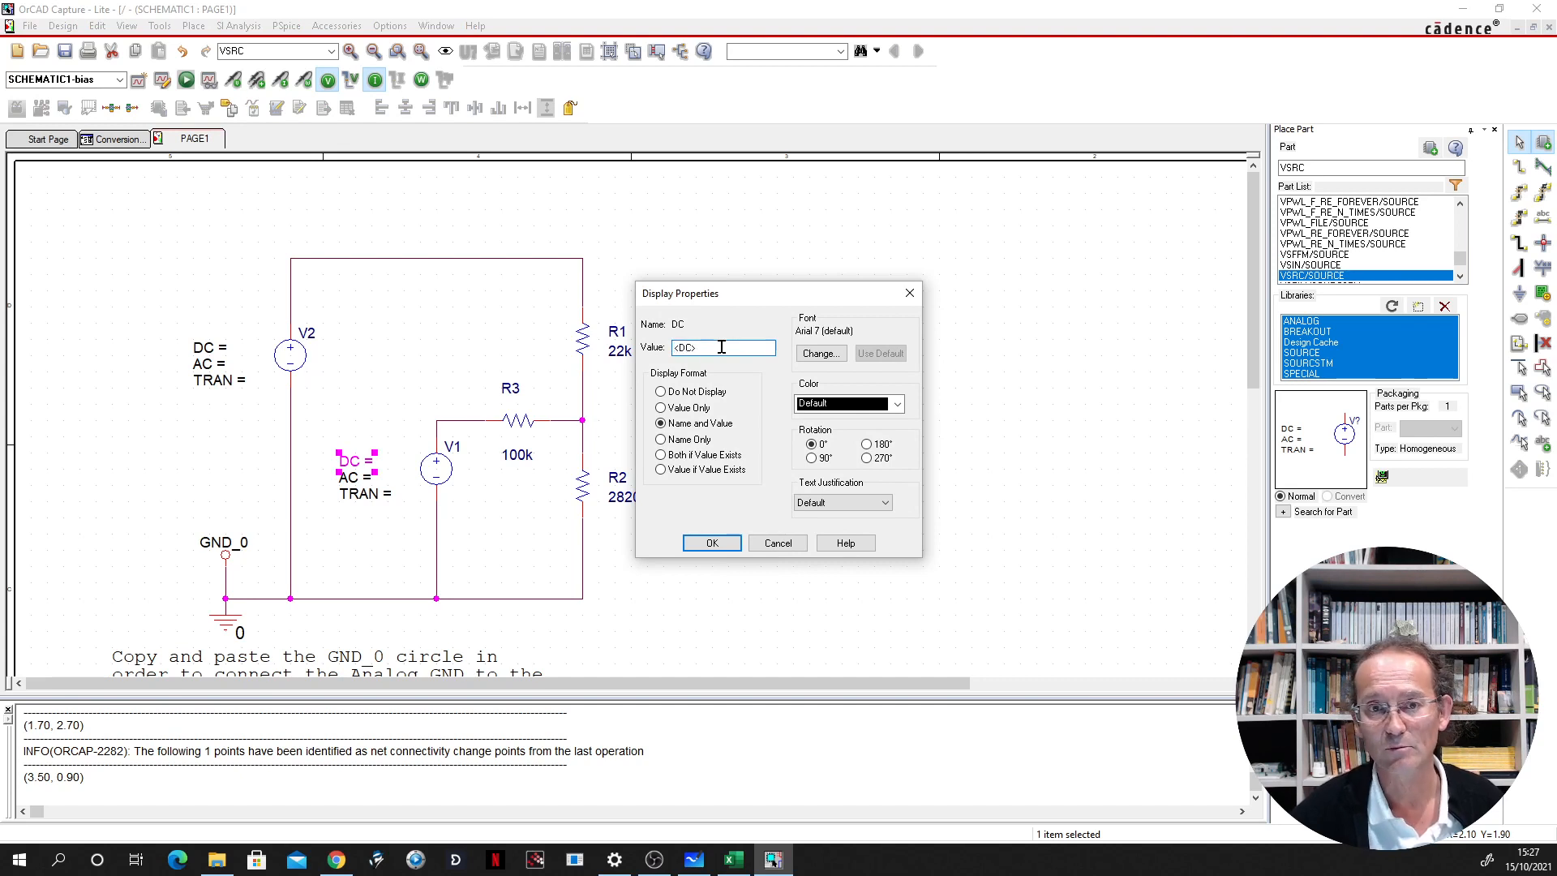
pyautogui.moveTo(722, 347); pyautogui.dragTo(659, 347)
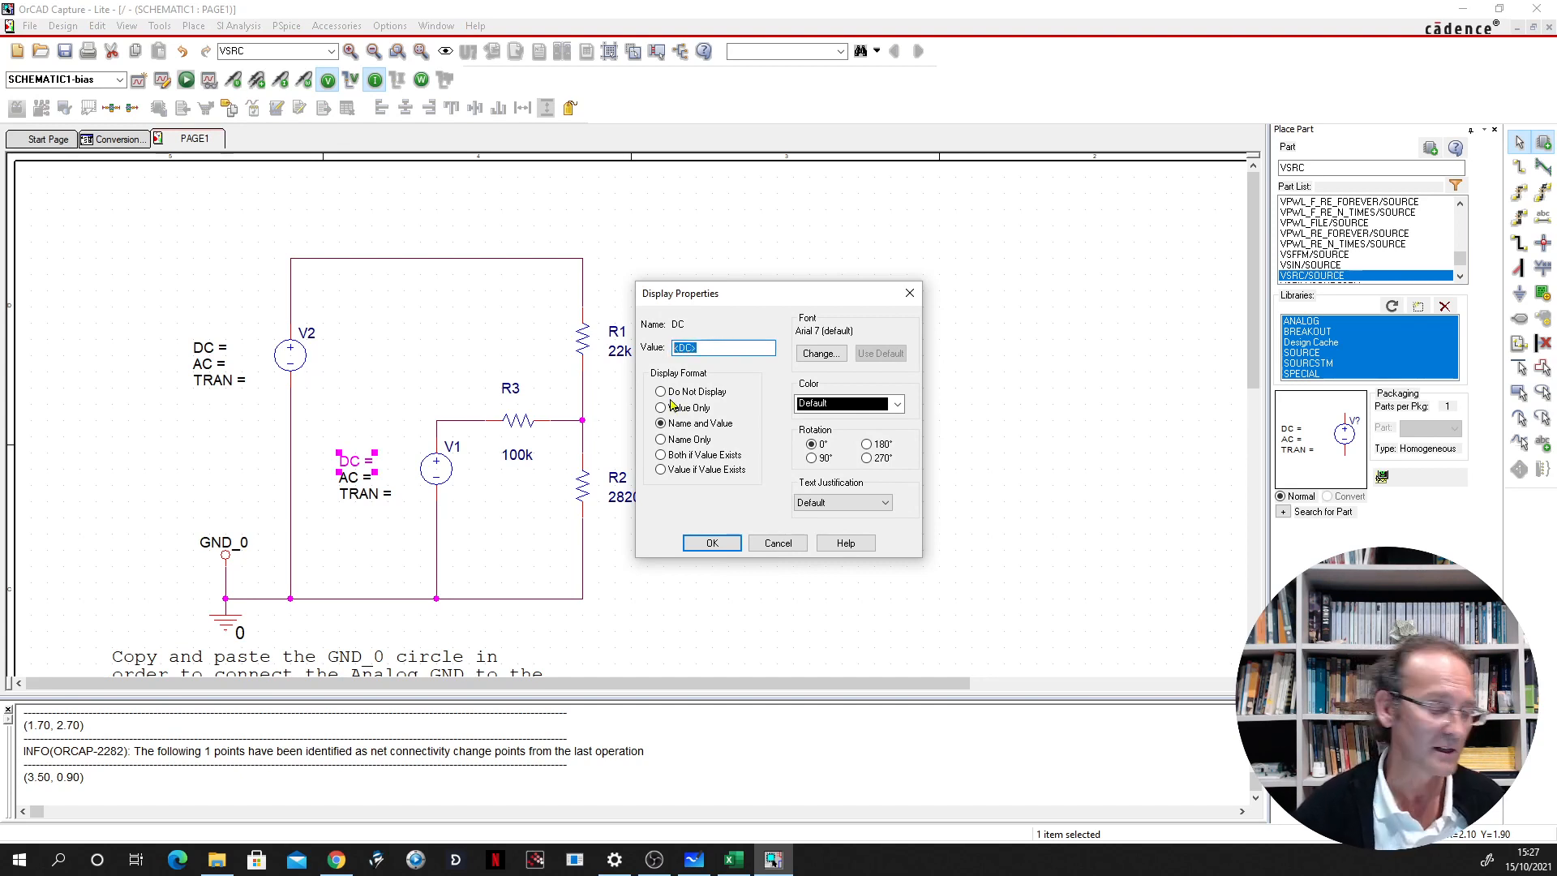
pyautogui.write('-15')
pyautogui.press('Return')
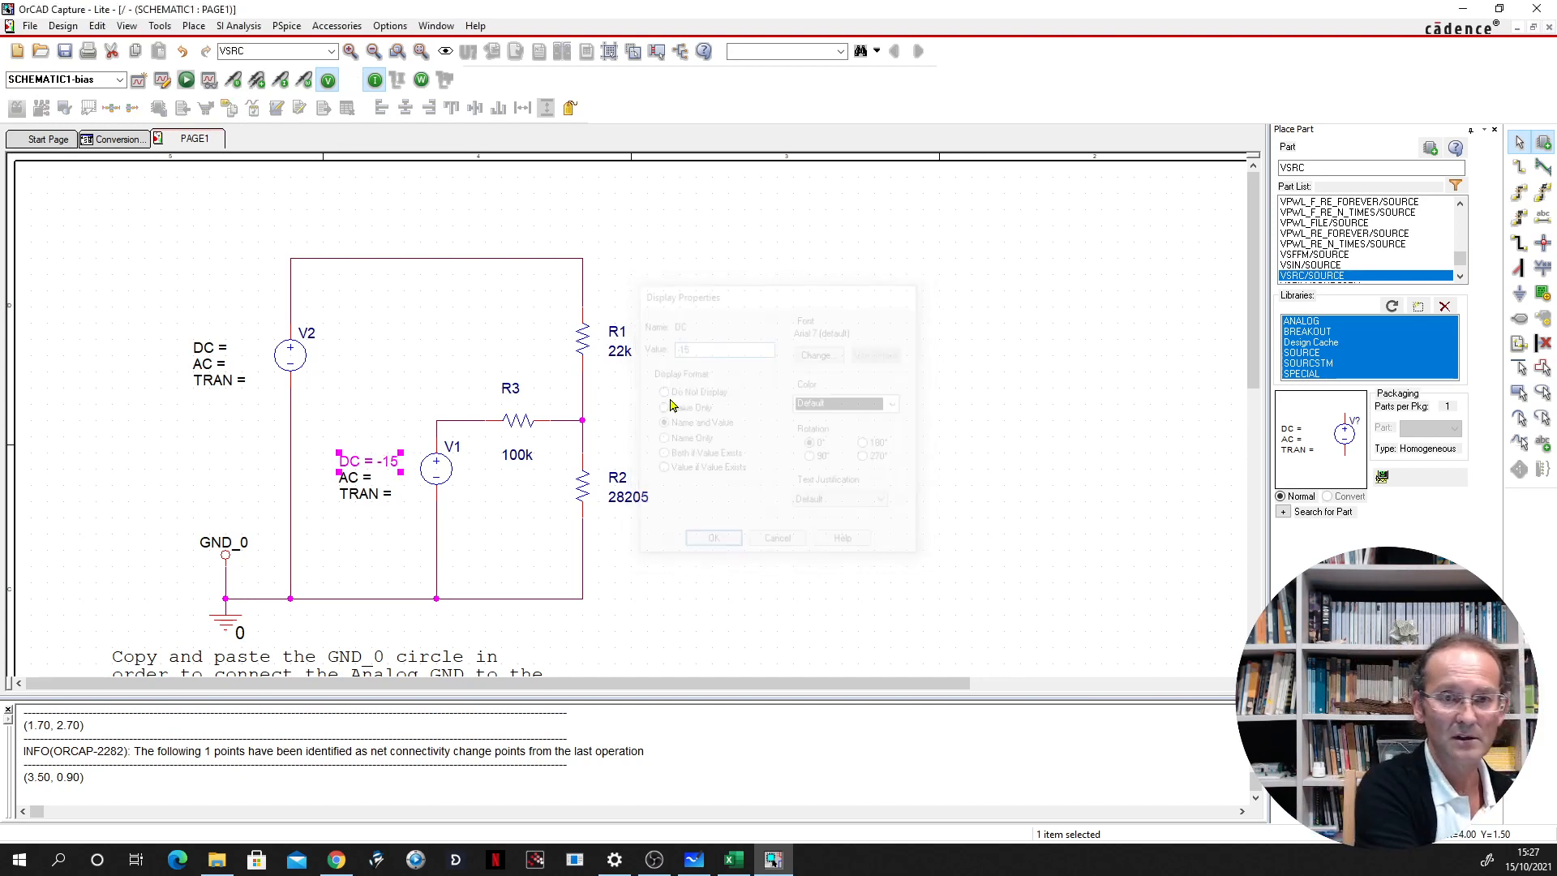
pyautogui.doubleClick(219, 355)
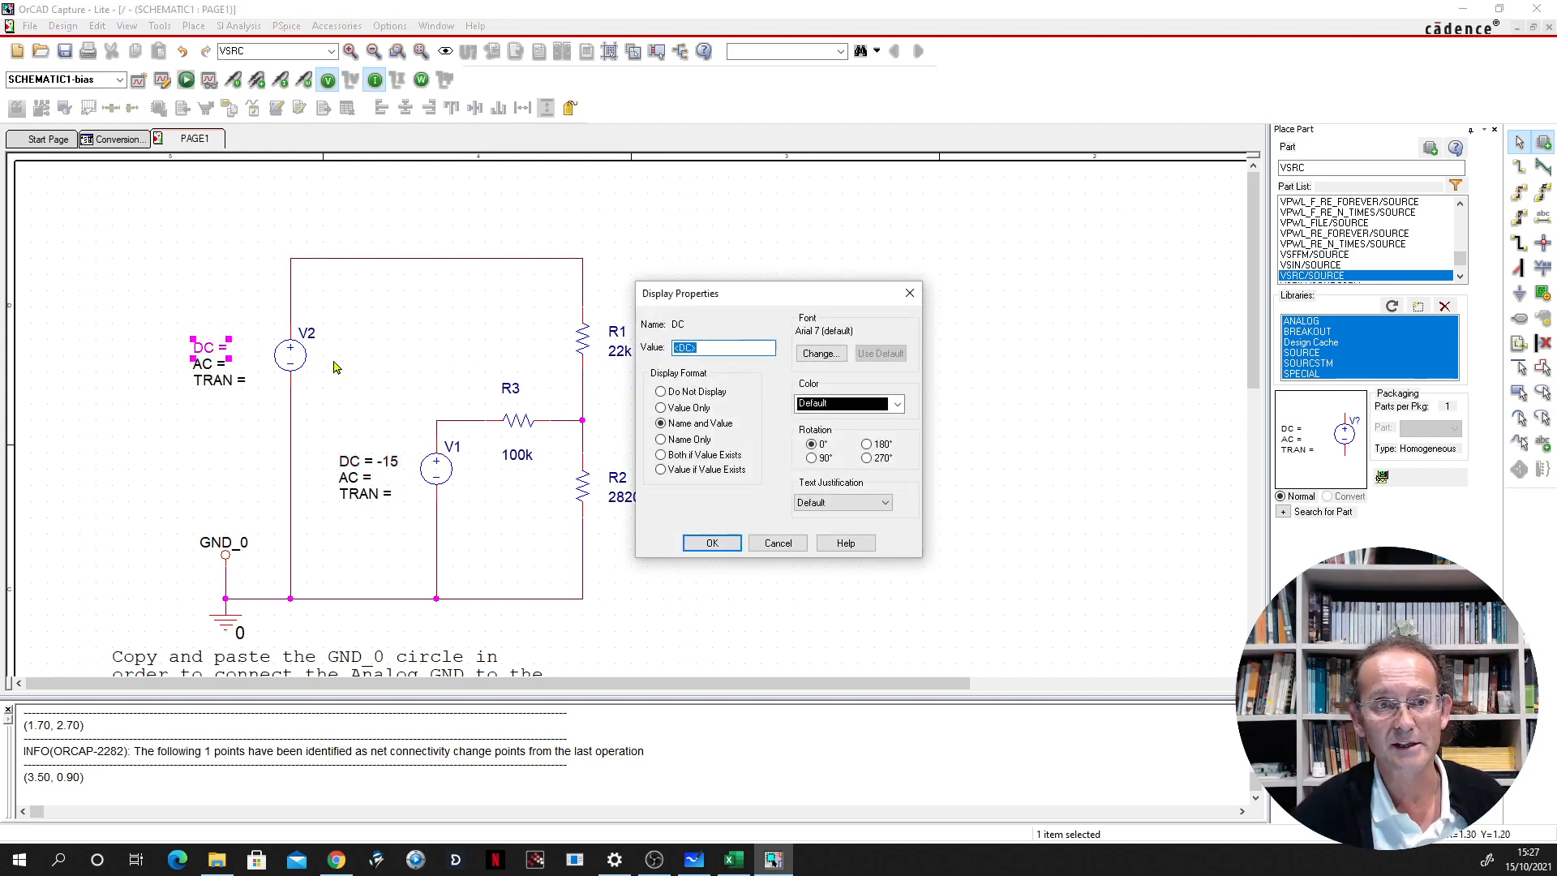
pyautogui.write('3.3')
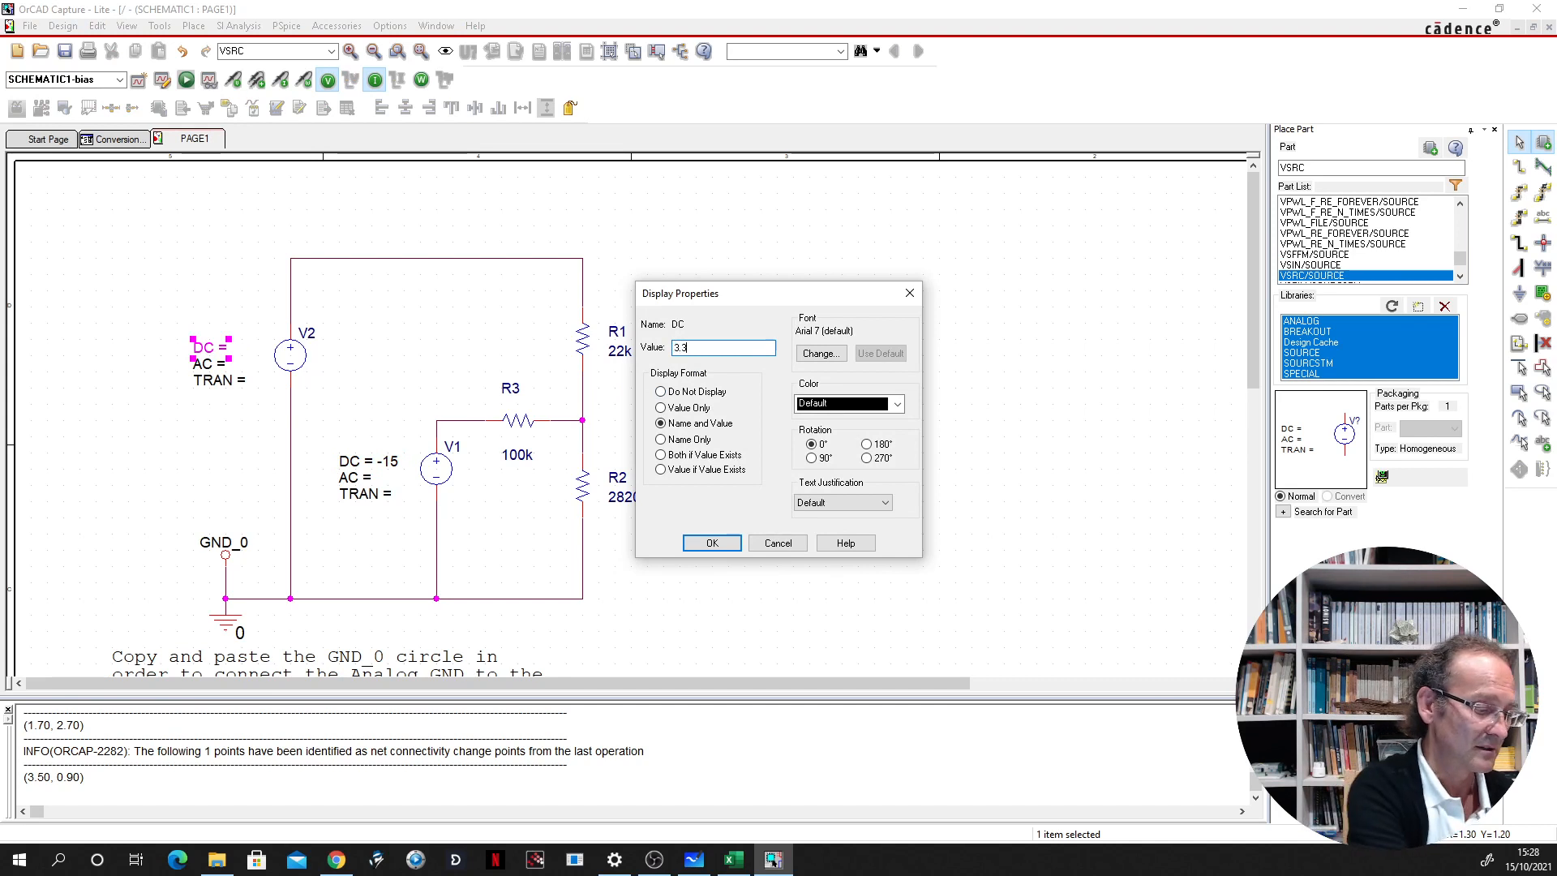
pyautogui.press('Return')
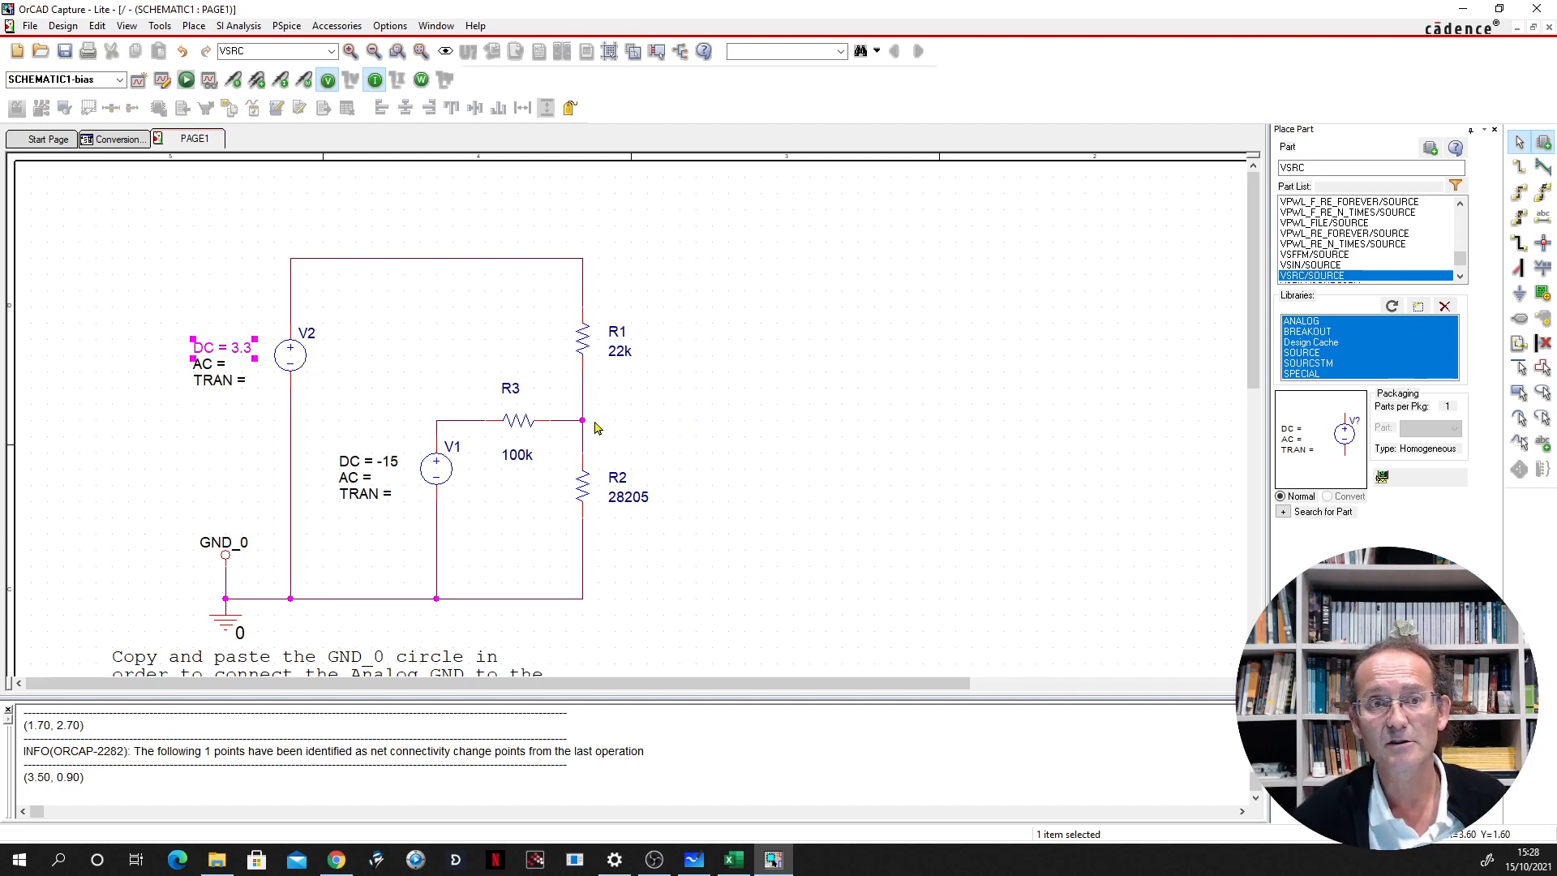
# Create a new PSpice simulation profile named biaspoint that inherits from none
pyautogui.click(286, 25)
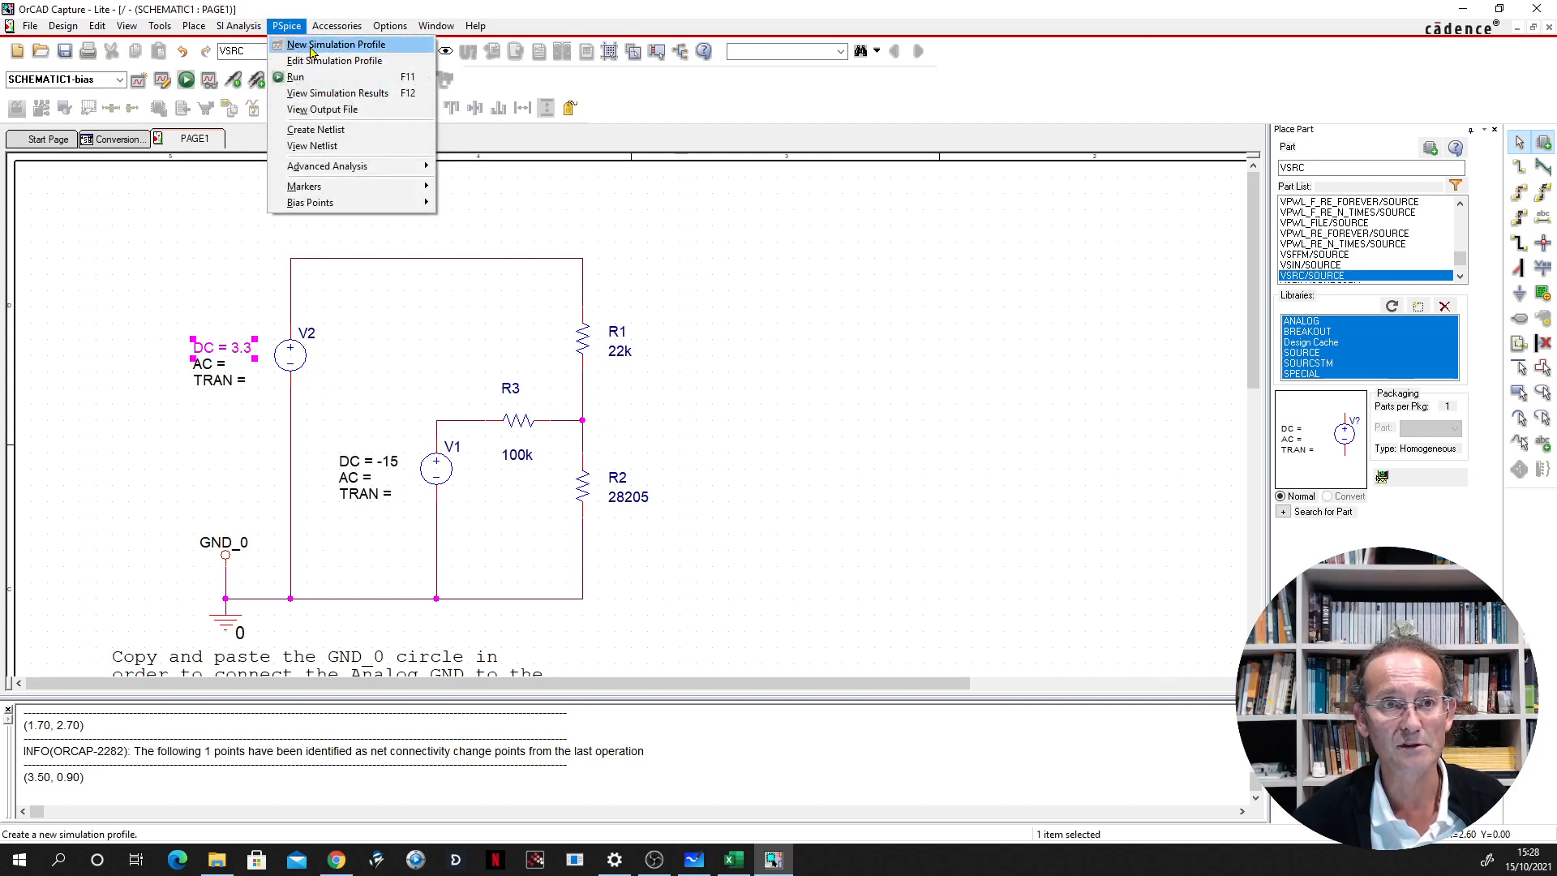
pyautogui.click(336, 45)
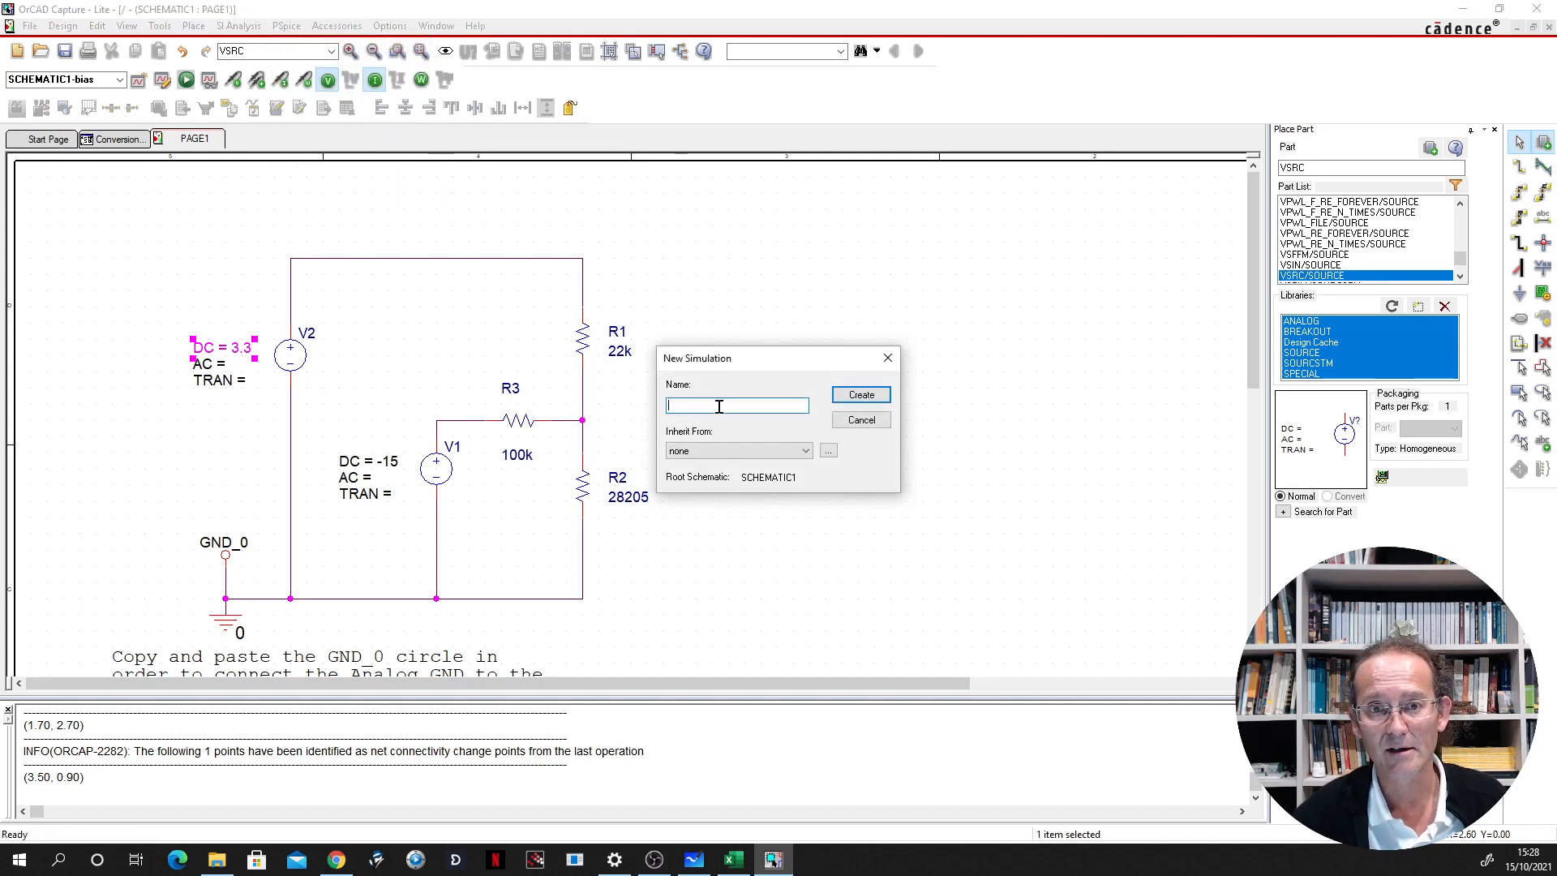
pyautogui.write('bias')
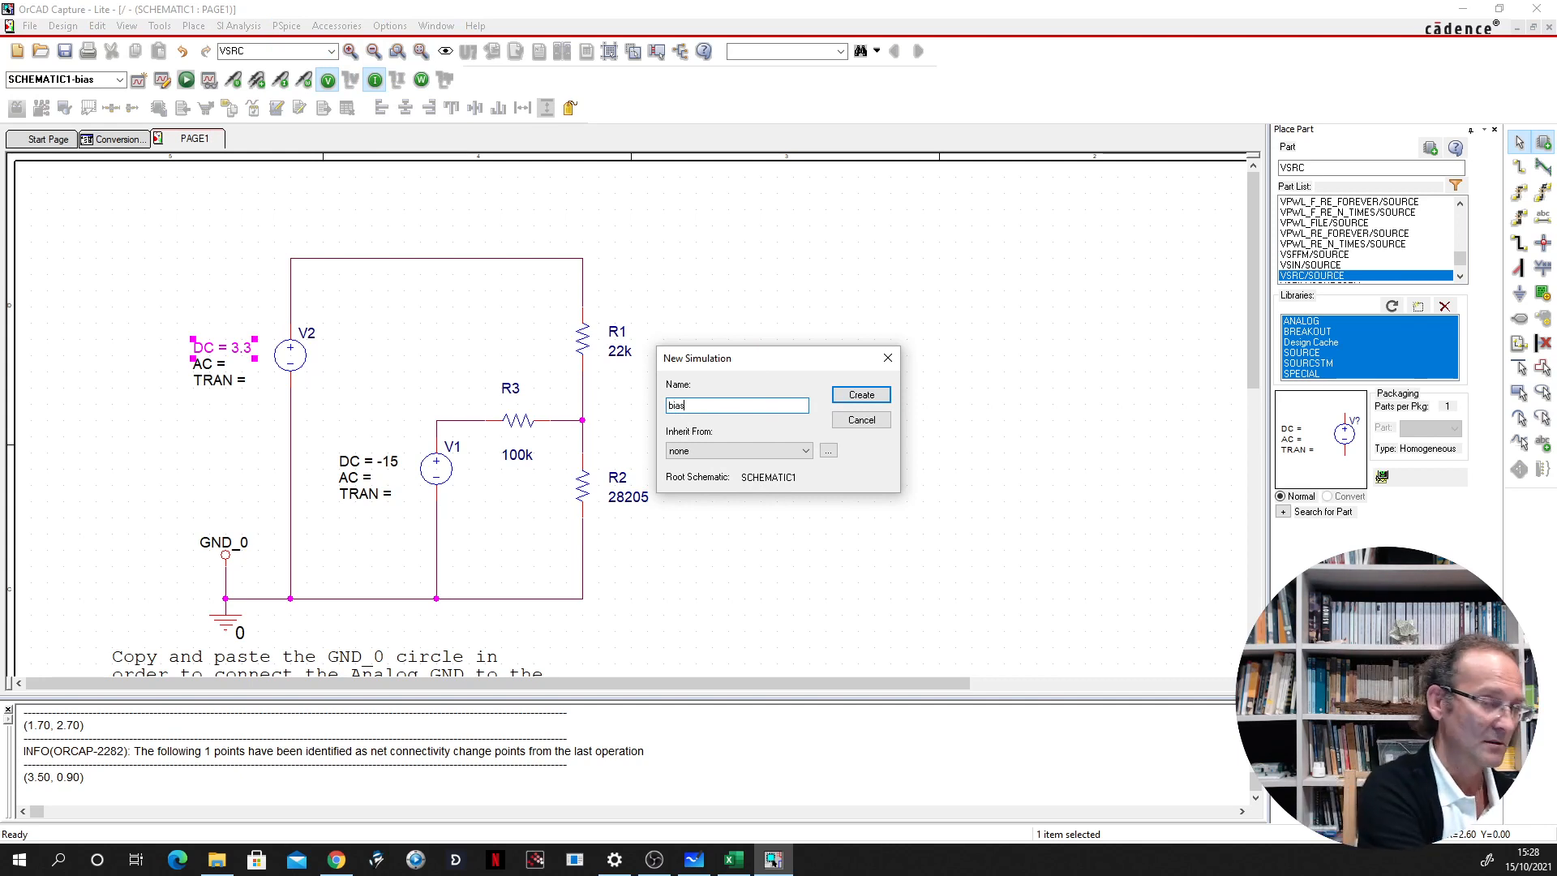
pyautogui.write('point')
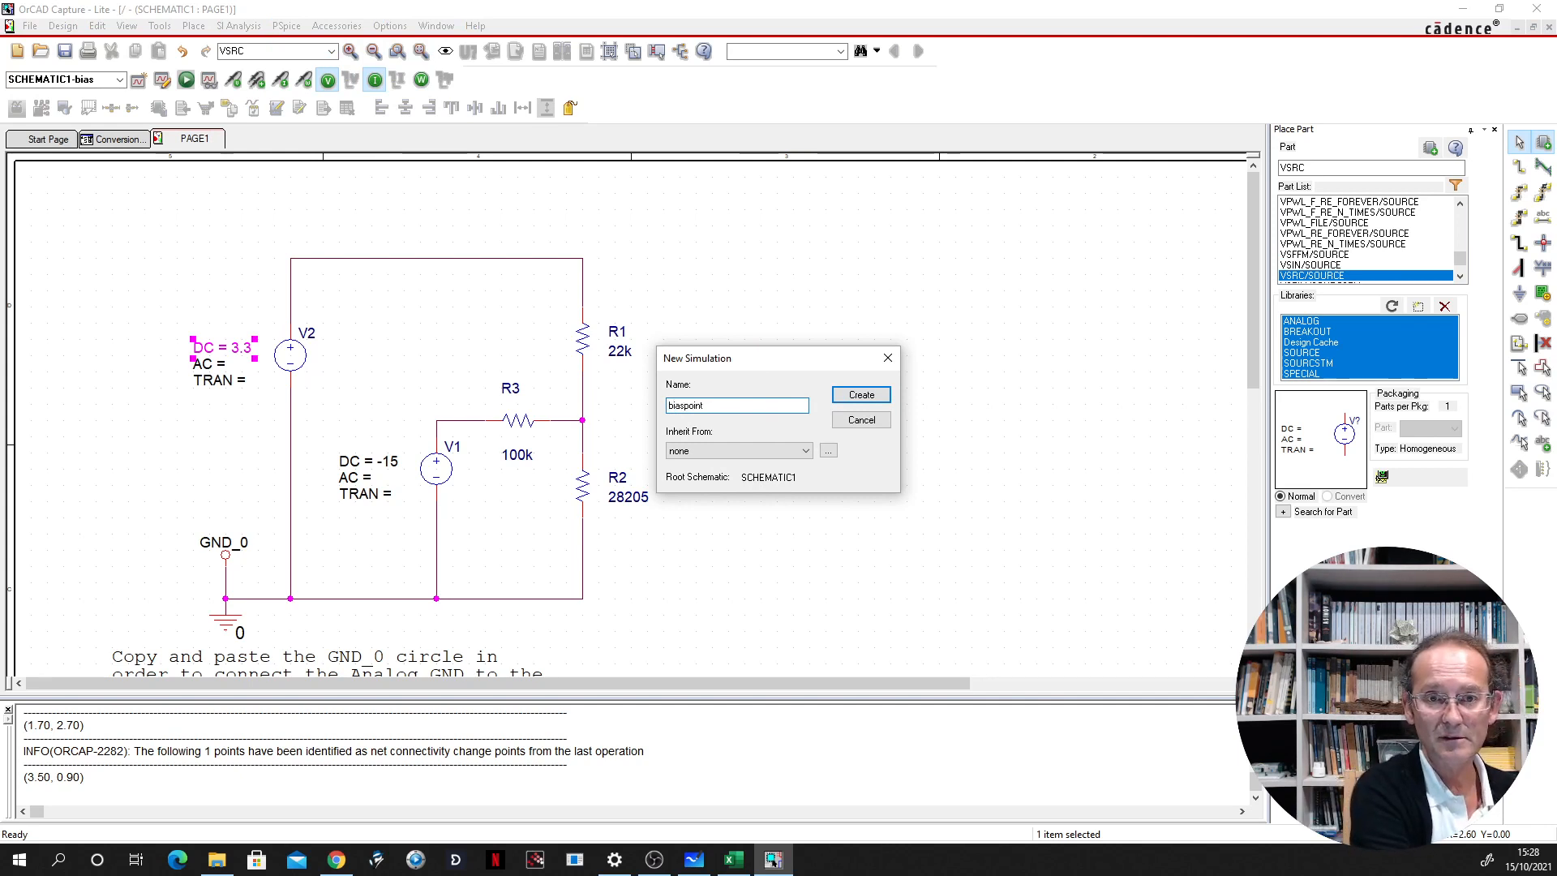
pyautogui.press('Return')
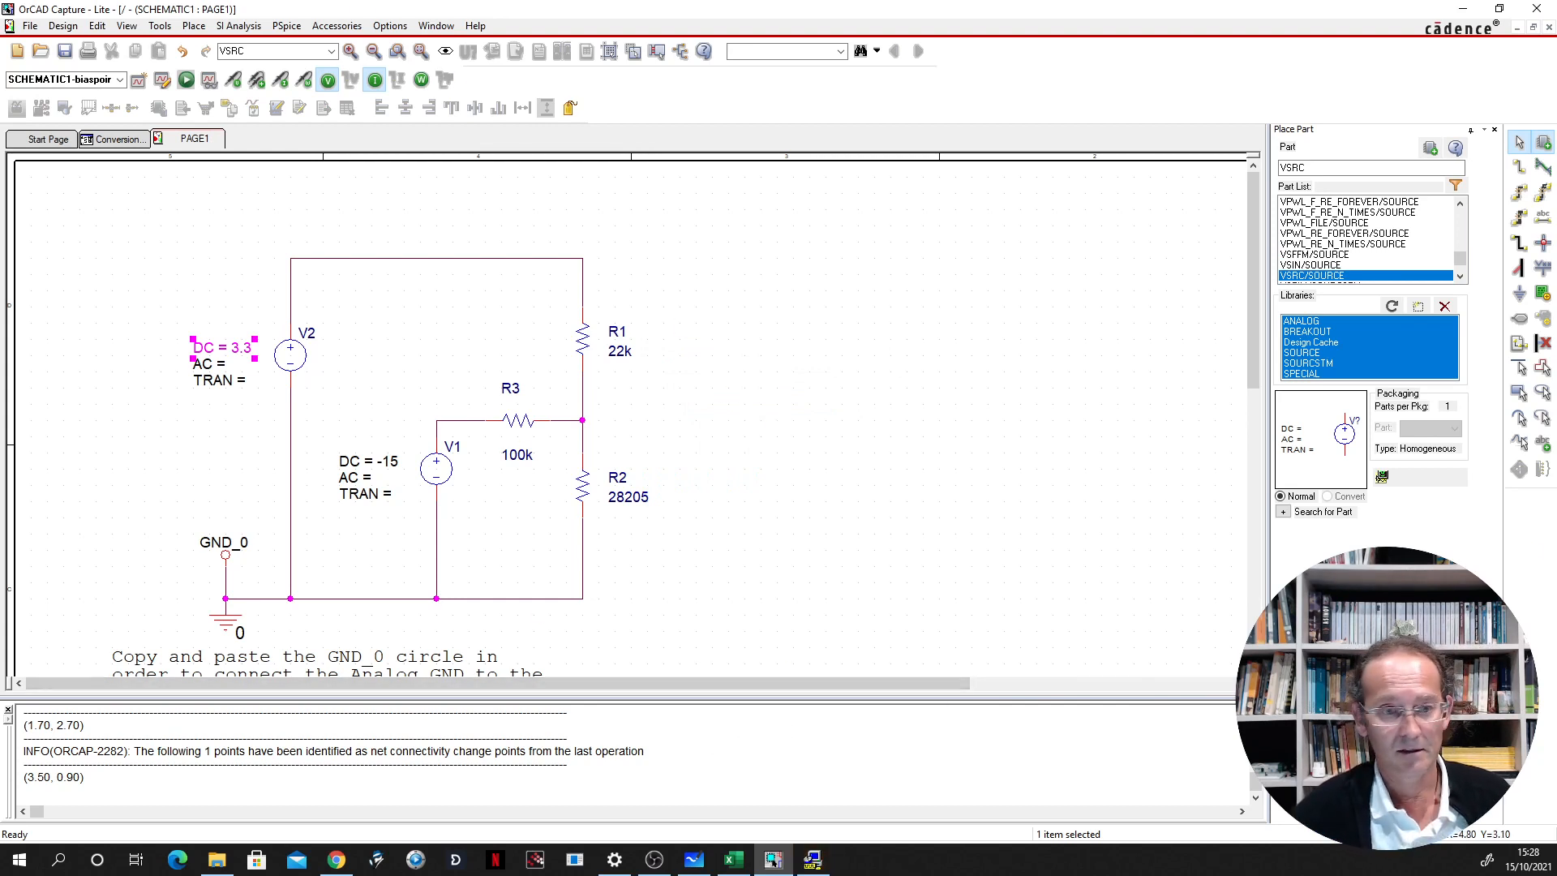
# Set the biaspoint profile's analysis type to Bias Point and run the simulation
pyautogui.click(829, 868)
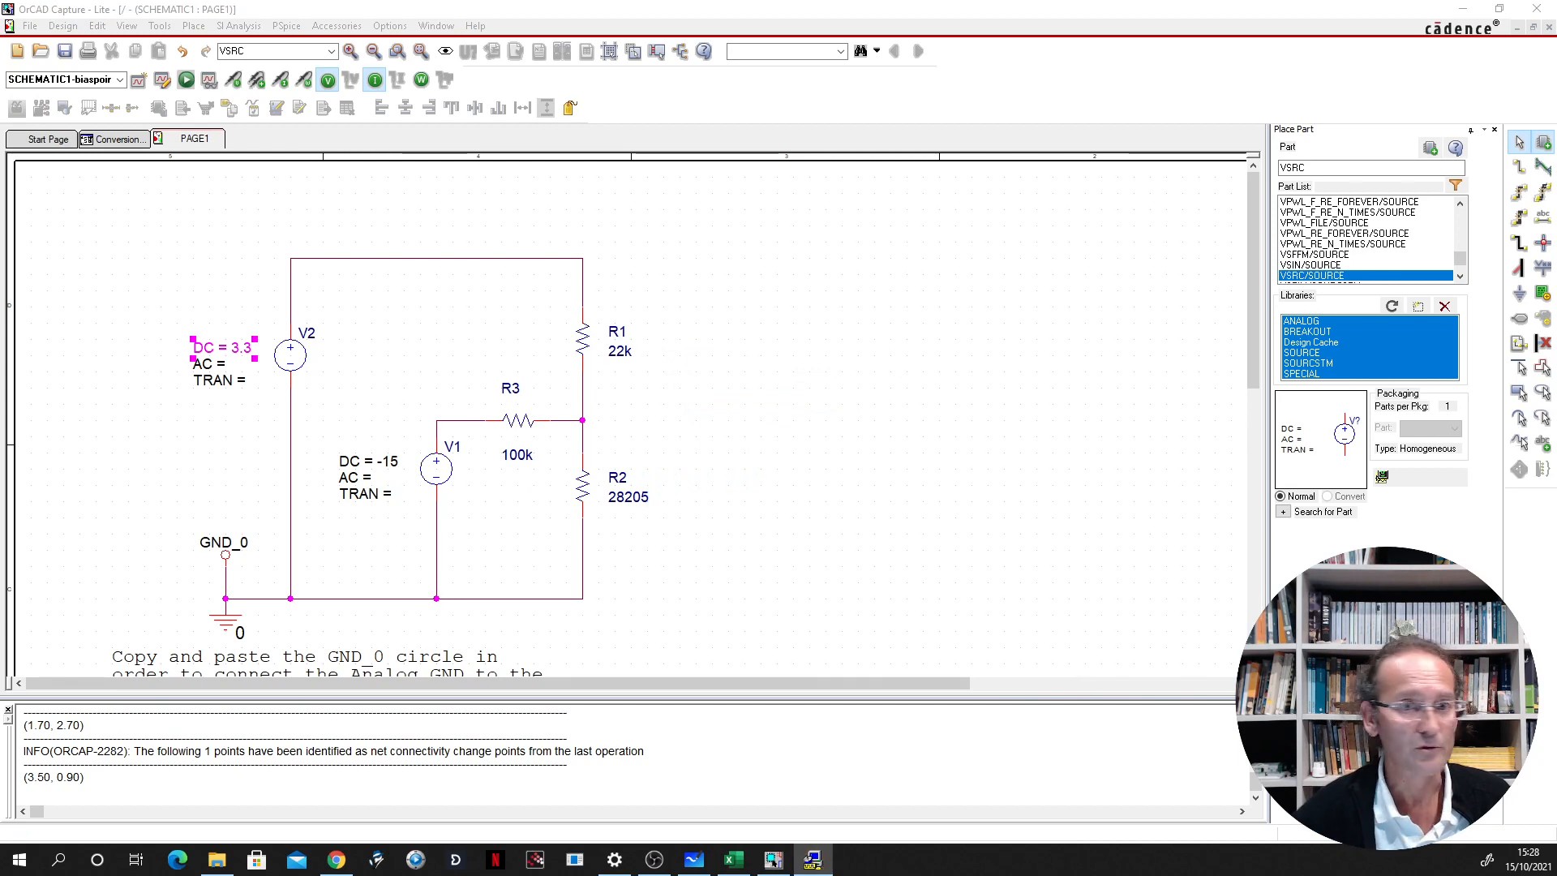
pyautogui.moveTo(1556, 40); pyautogui.dragTo(947, 263)
pyautogui.click(815, 332)
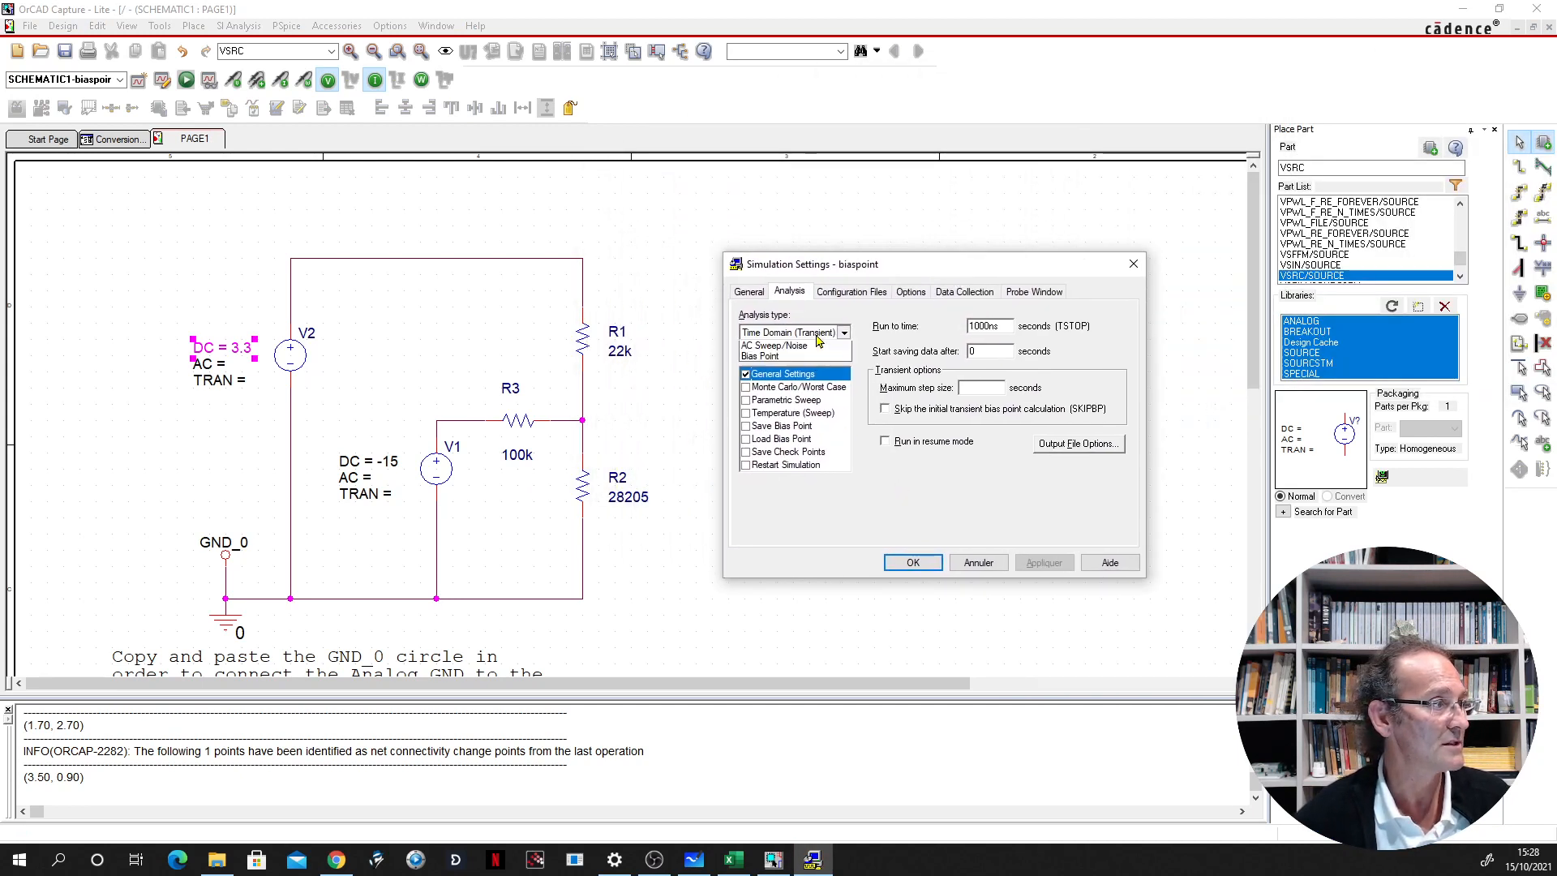
pyautogui.click(783, 383)
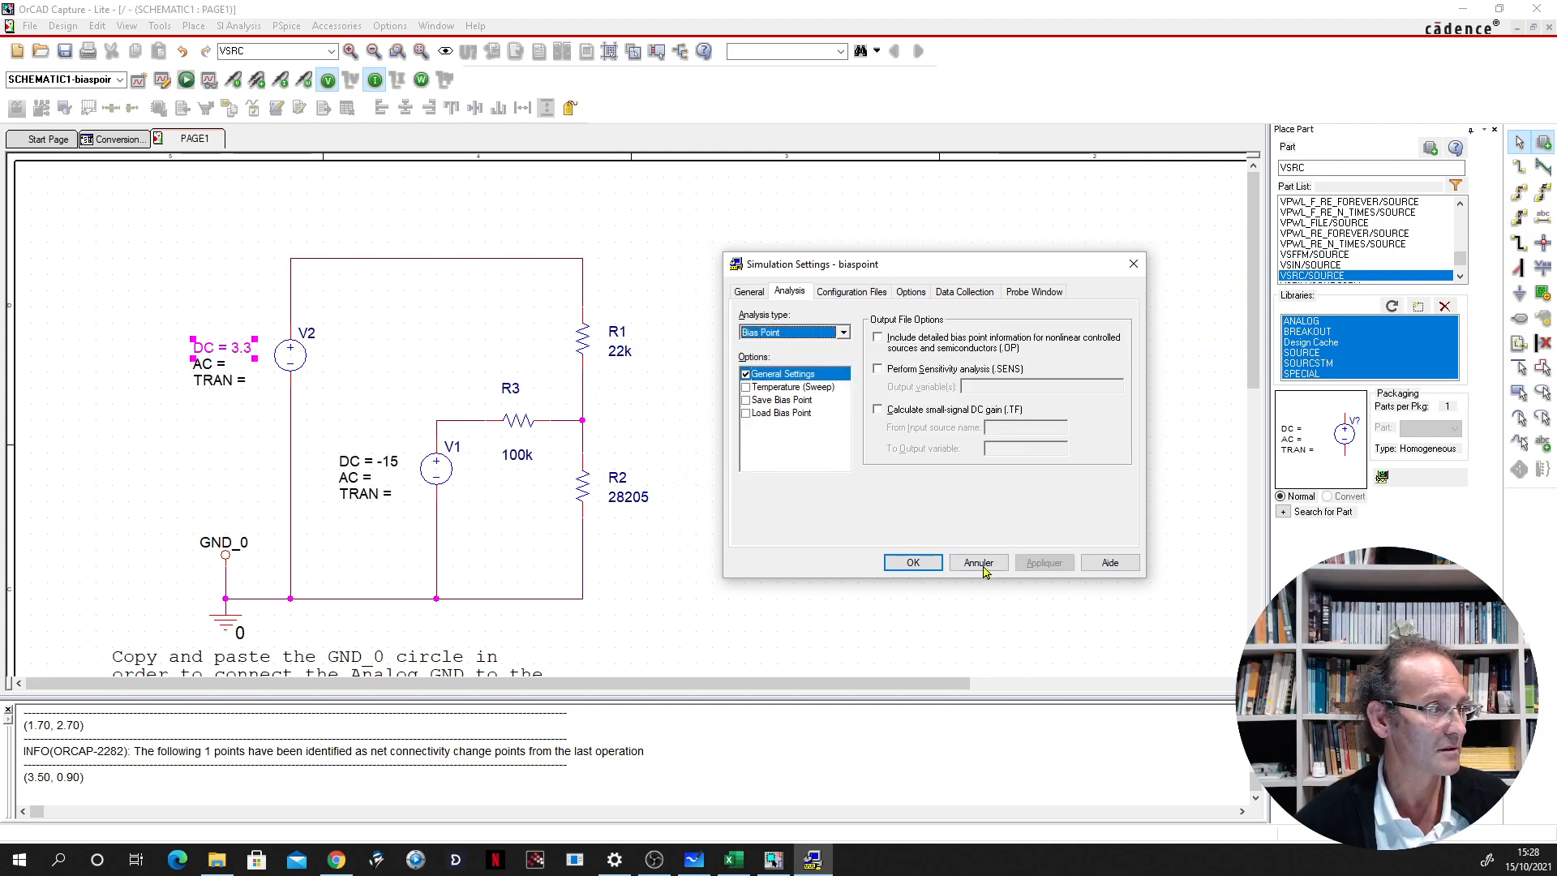
pyautogui.click(913, 563)
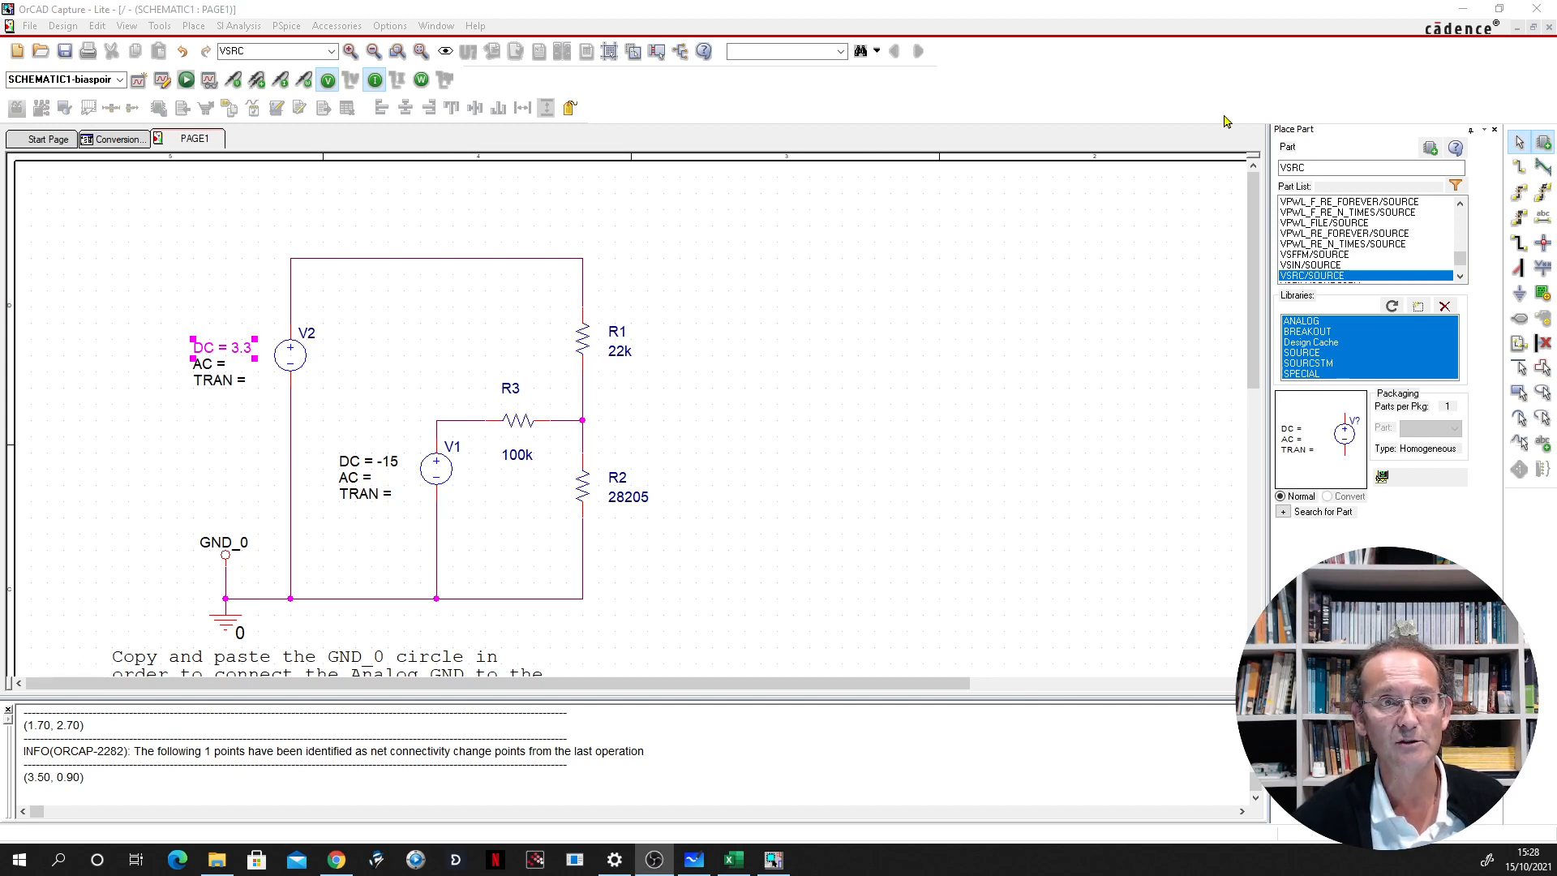
pyautogui.click(188, 82)
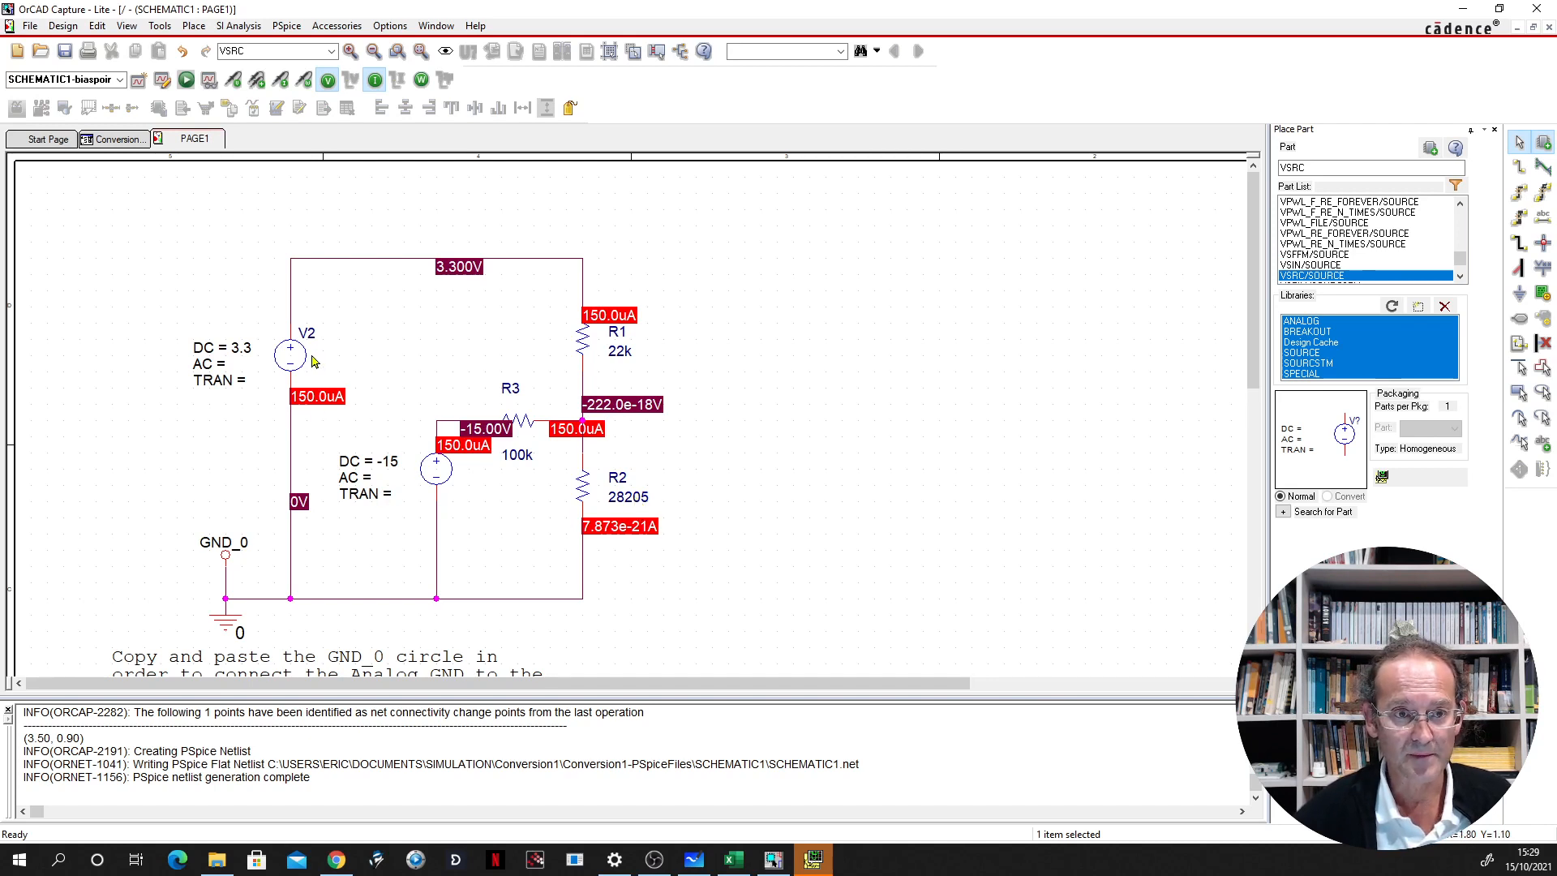
# Set the DC value of source V1 to 15 and rerun the bias point simulation
pyautogui.click(392, 463)
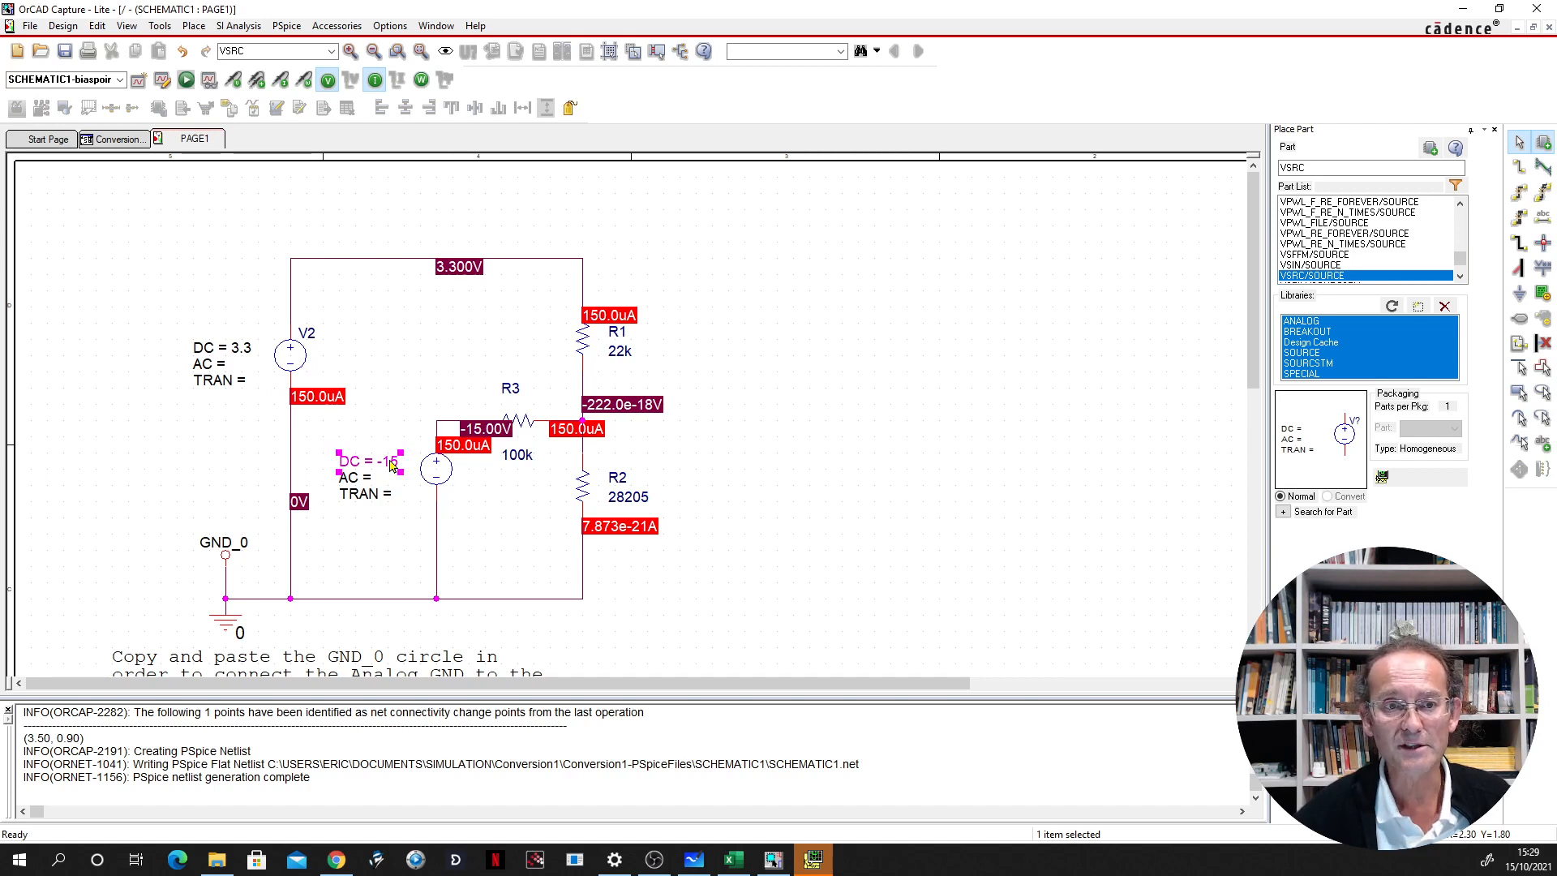
pyautogui.doubleClick(391, 463)
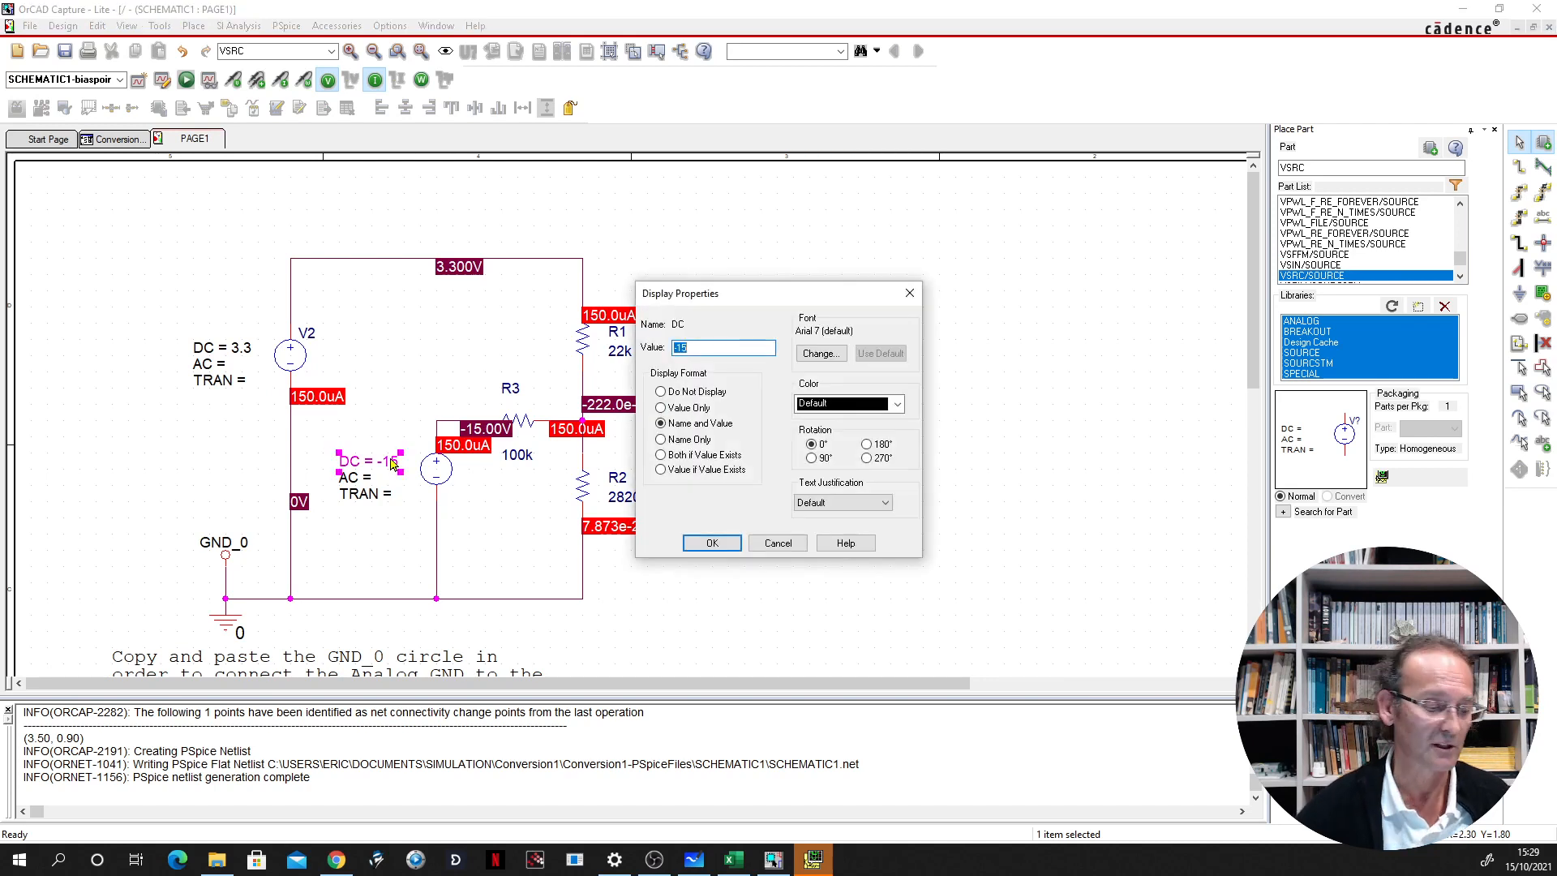
pyautogui.write('15')
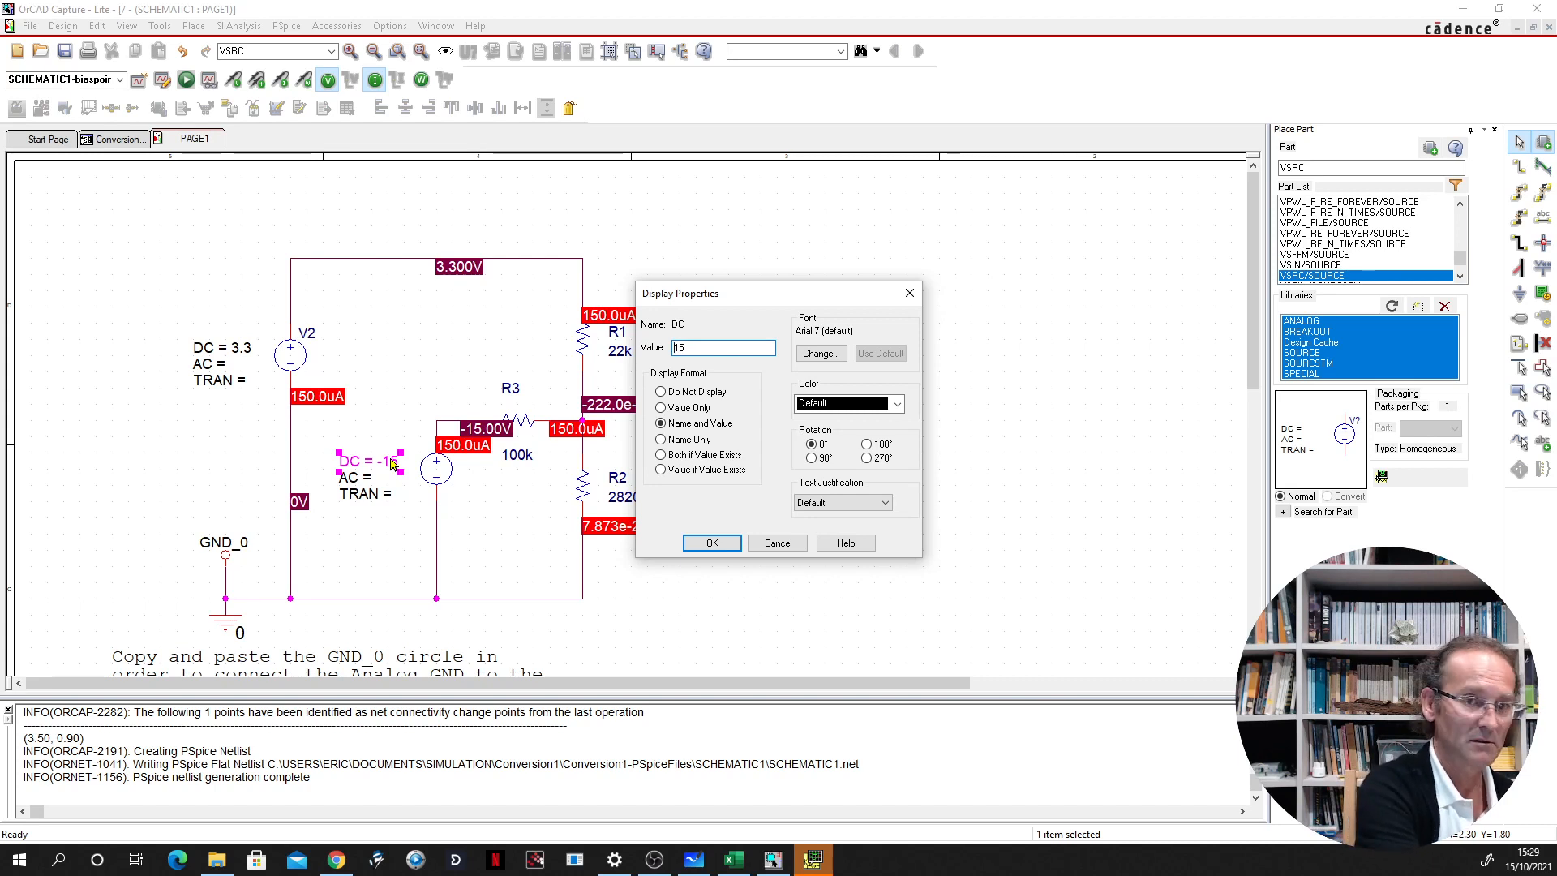
pyautogui.press('Return')
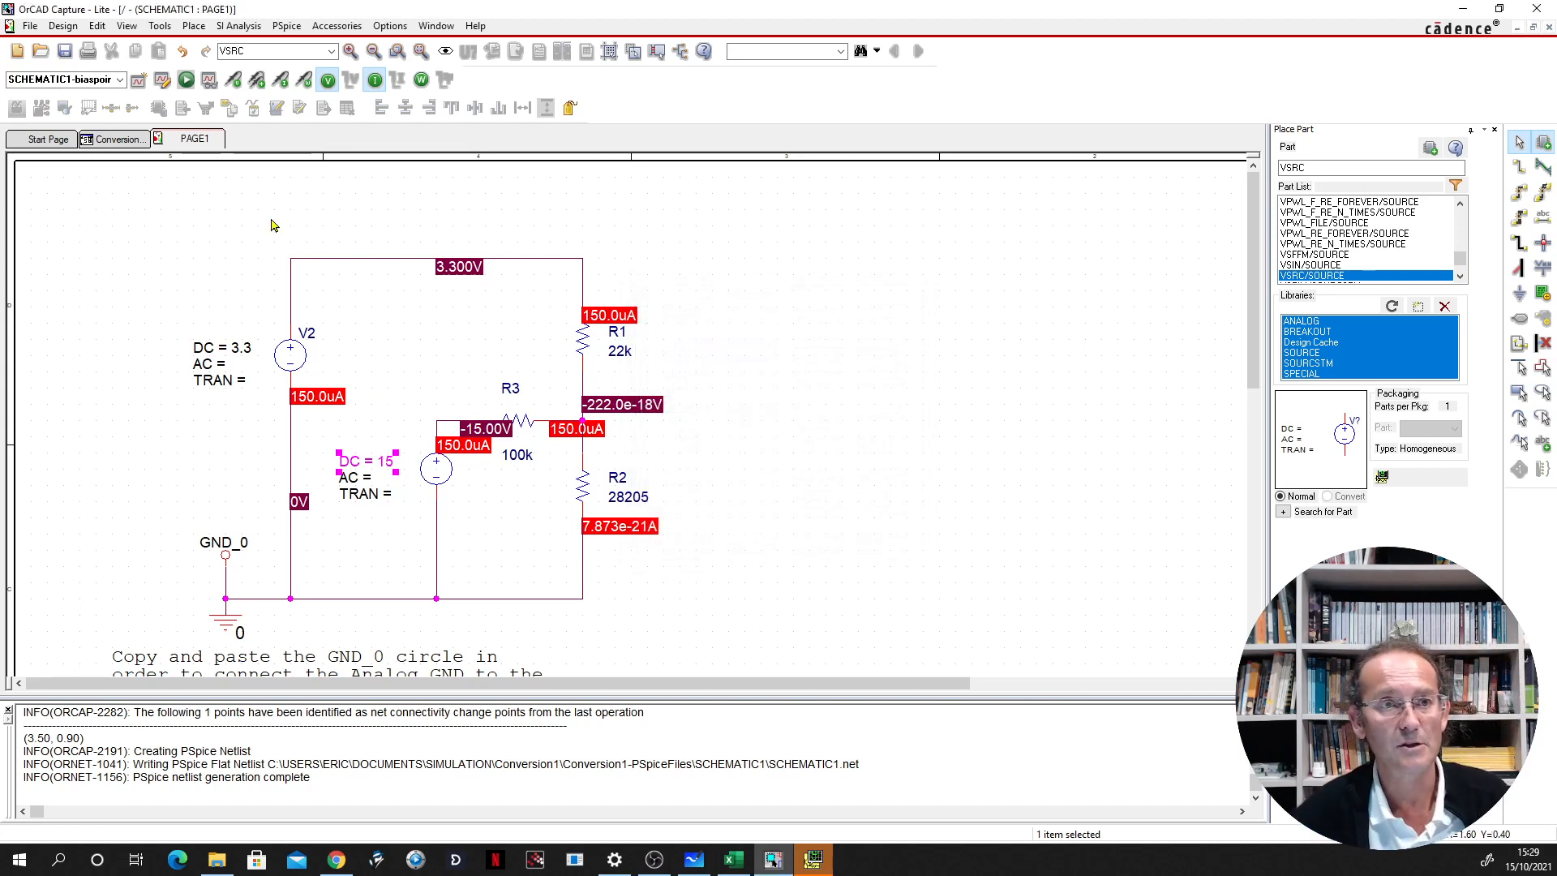
pyautogui.click(186, 78)
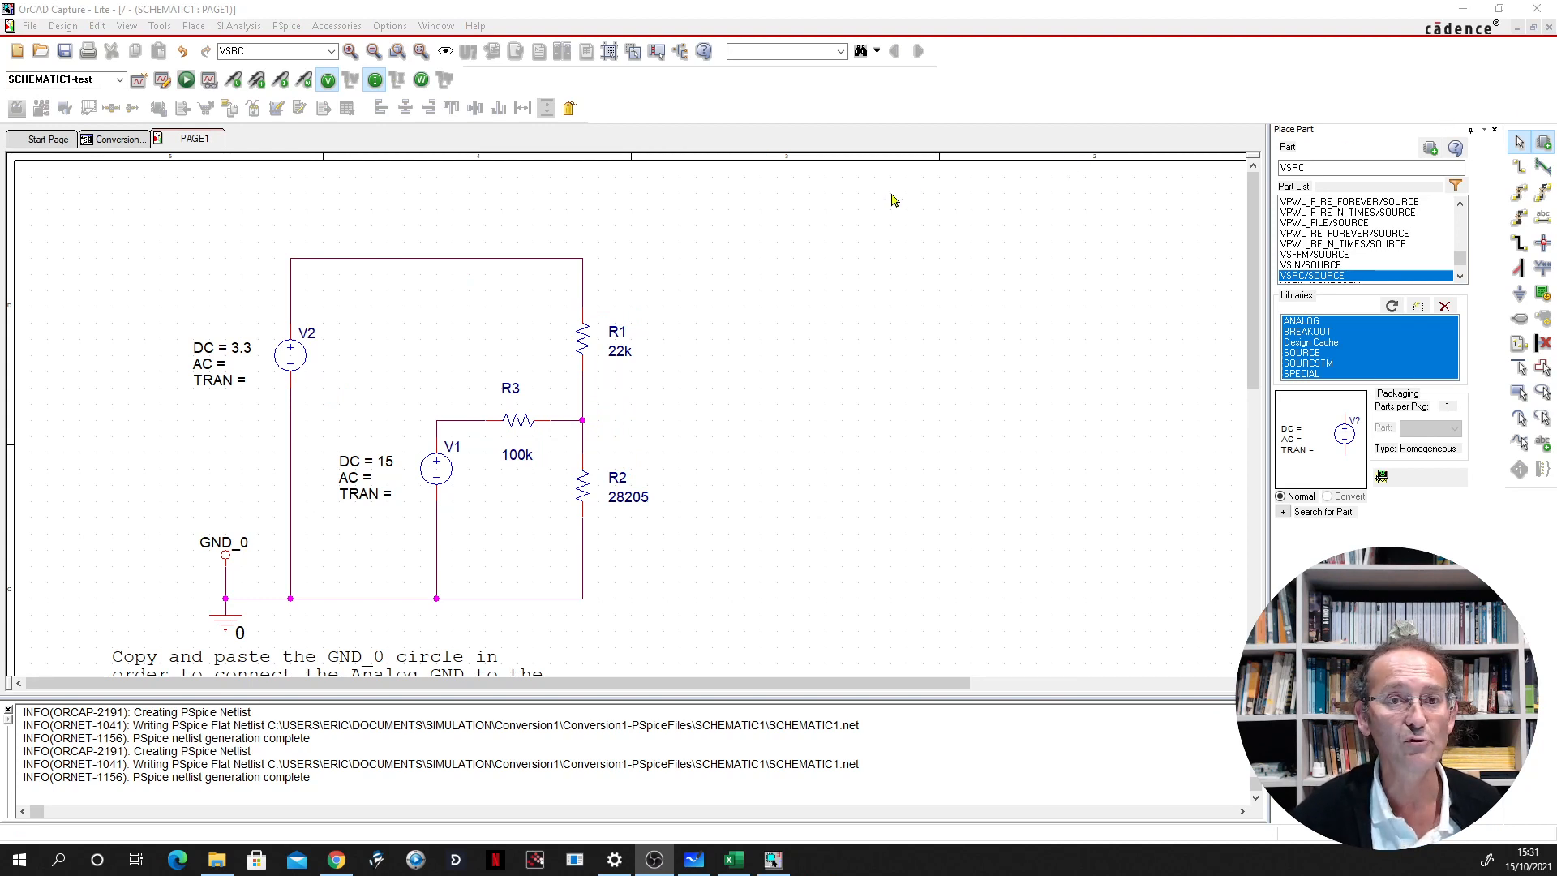
# Create a new PSpice simulation profile named dcsweep that inherits from none
pyautogui.click(291, 27)
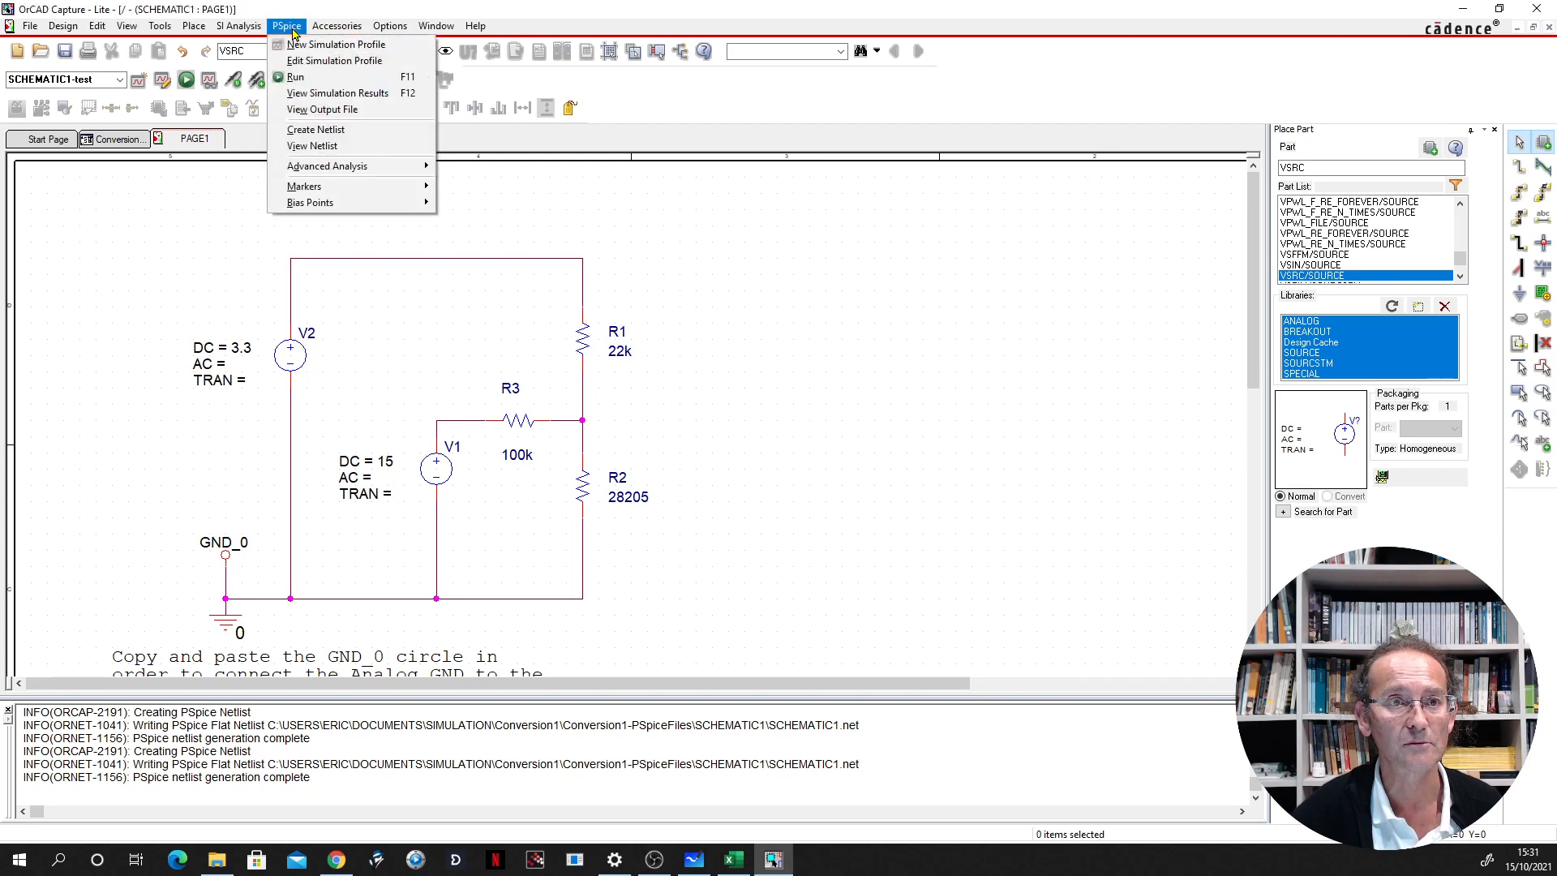
pyautogui.click(347, 45)
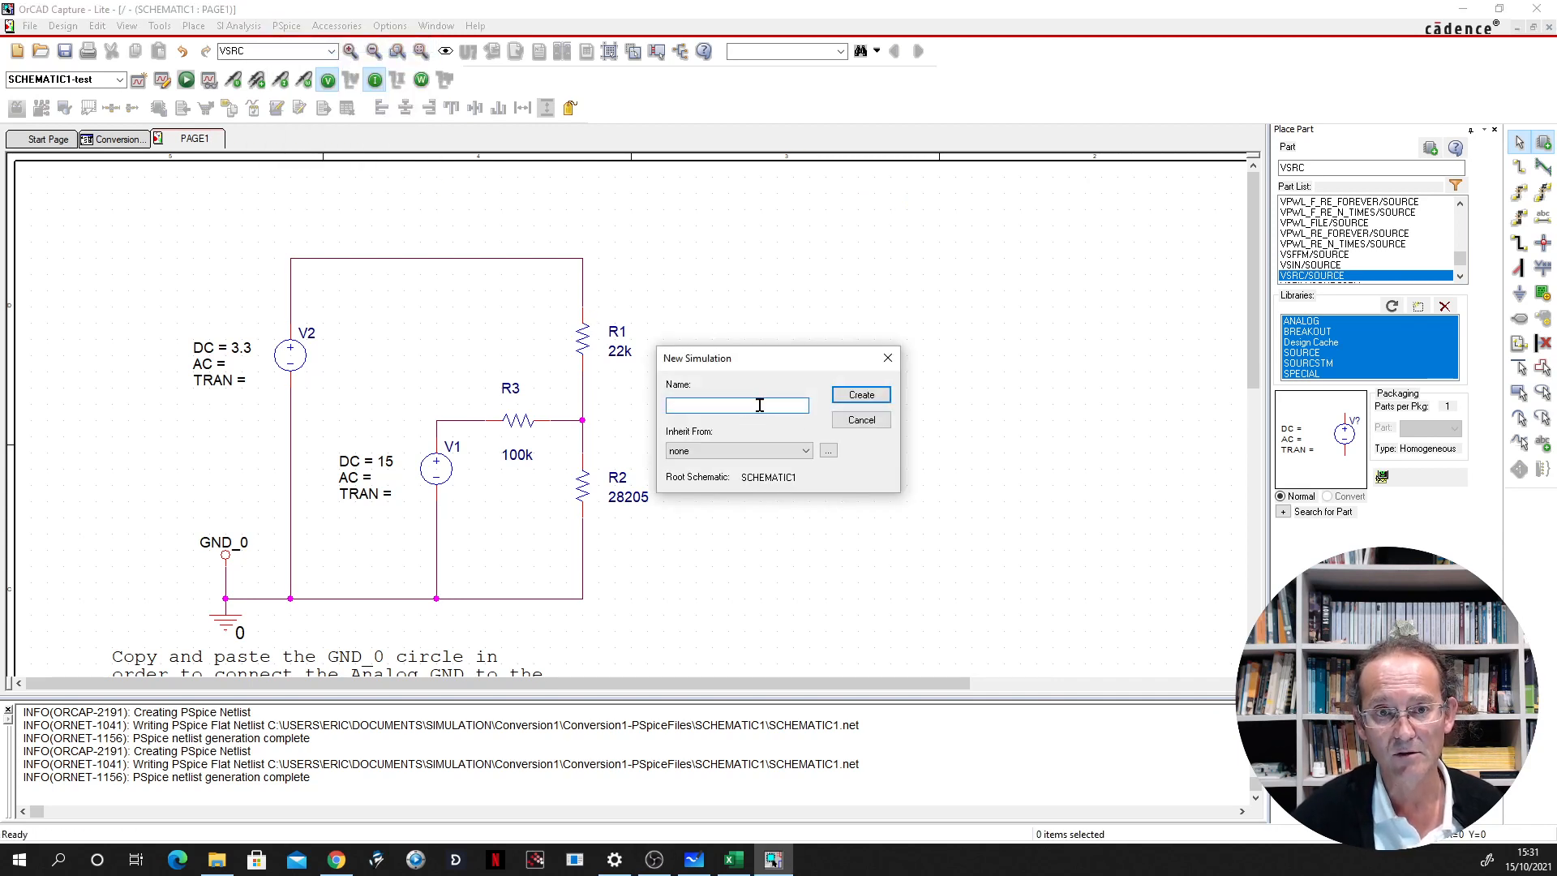
pyautogui.write('dcs')
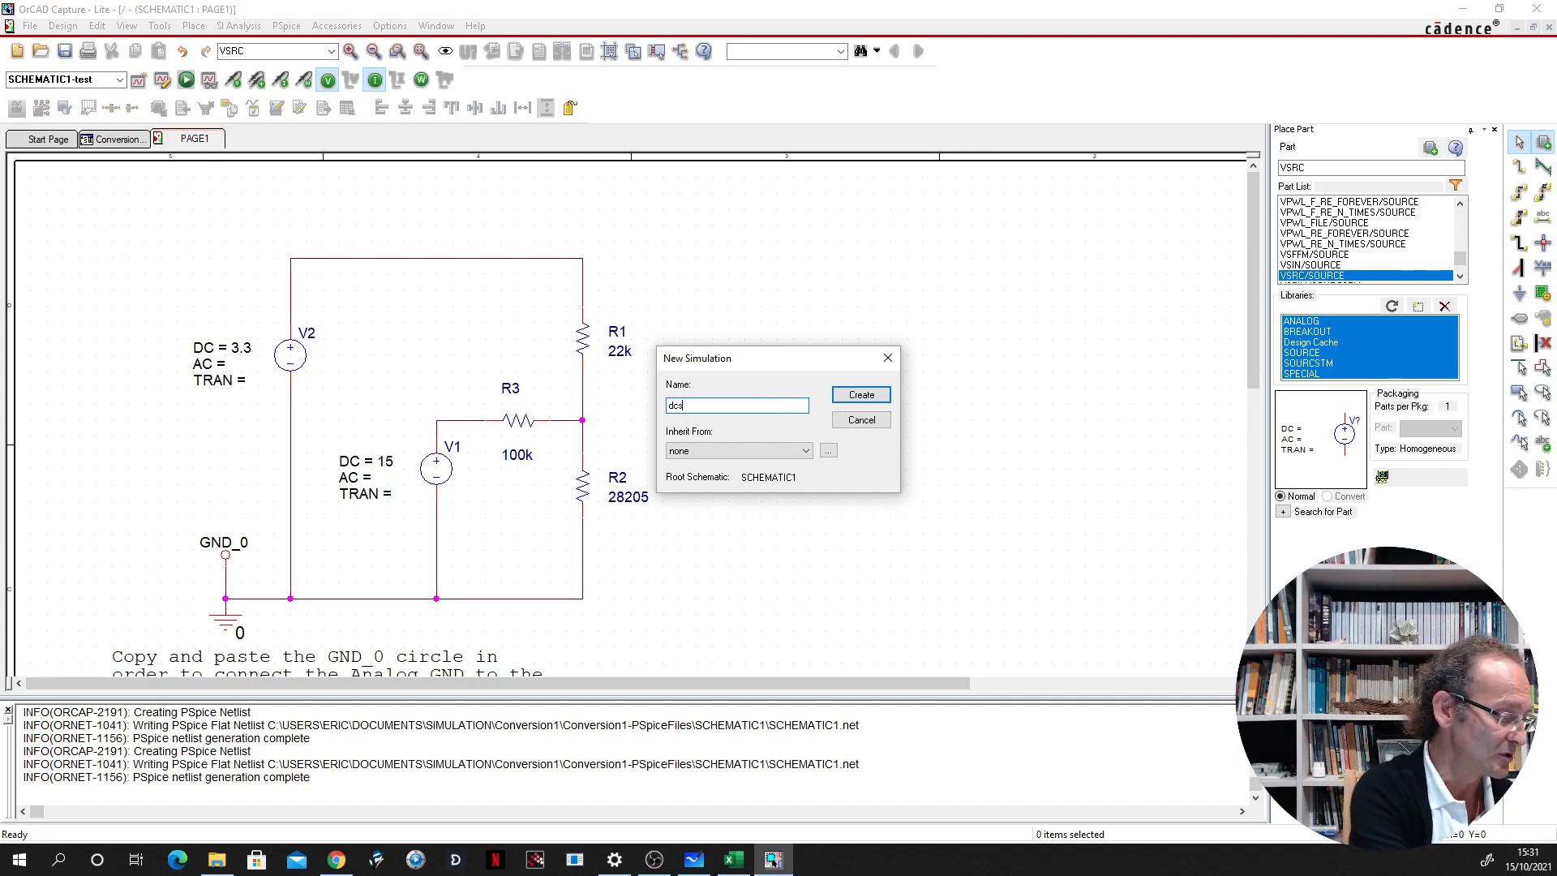
pyautogui.write('weep')
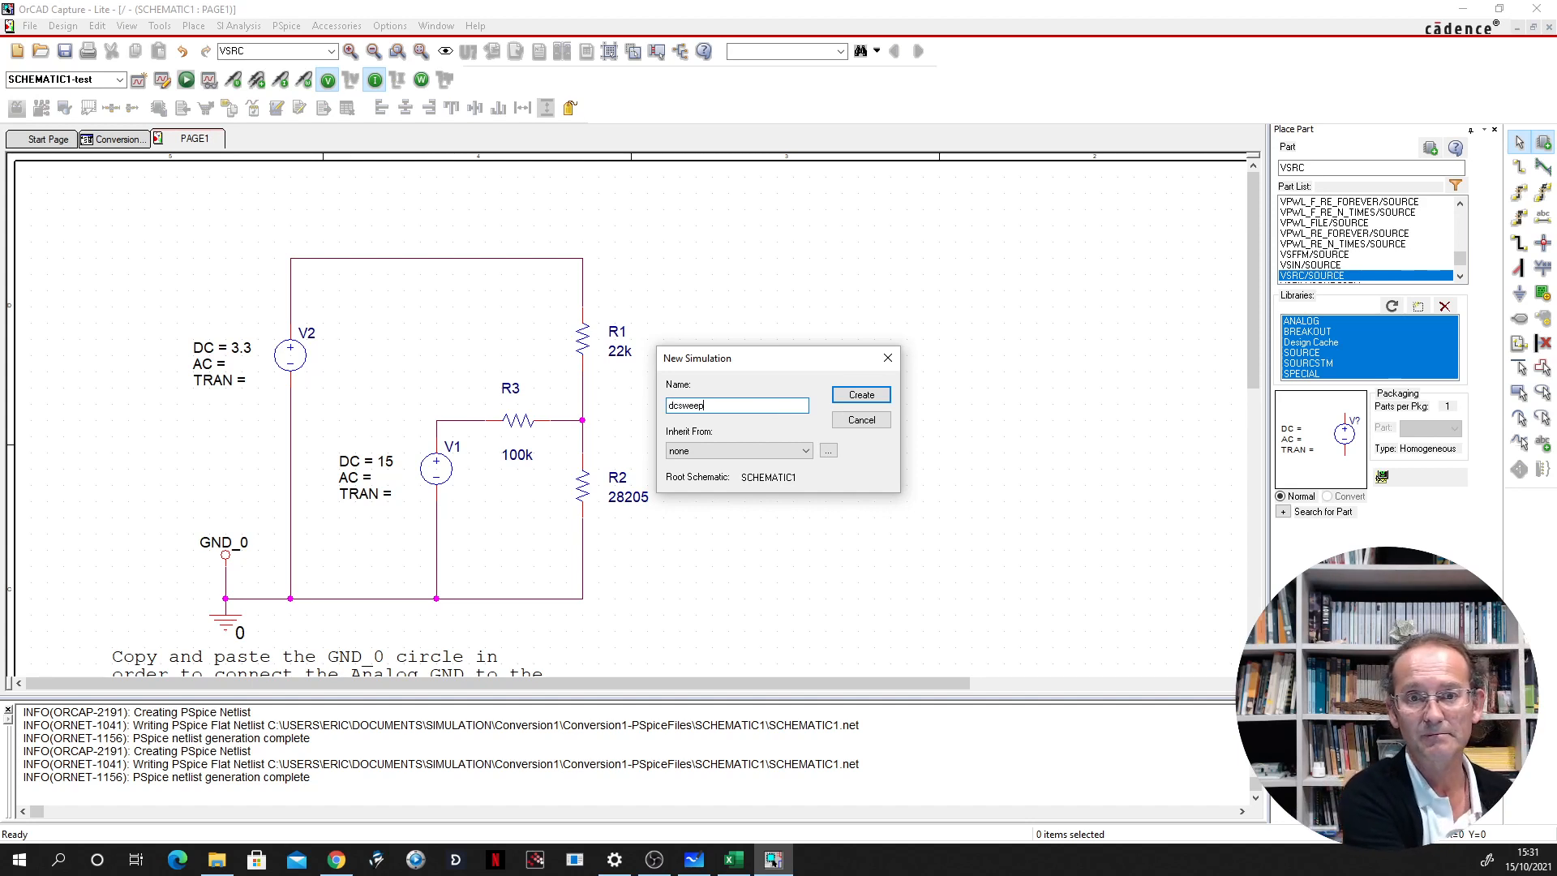
pyautogui.press('Return')
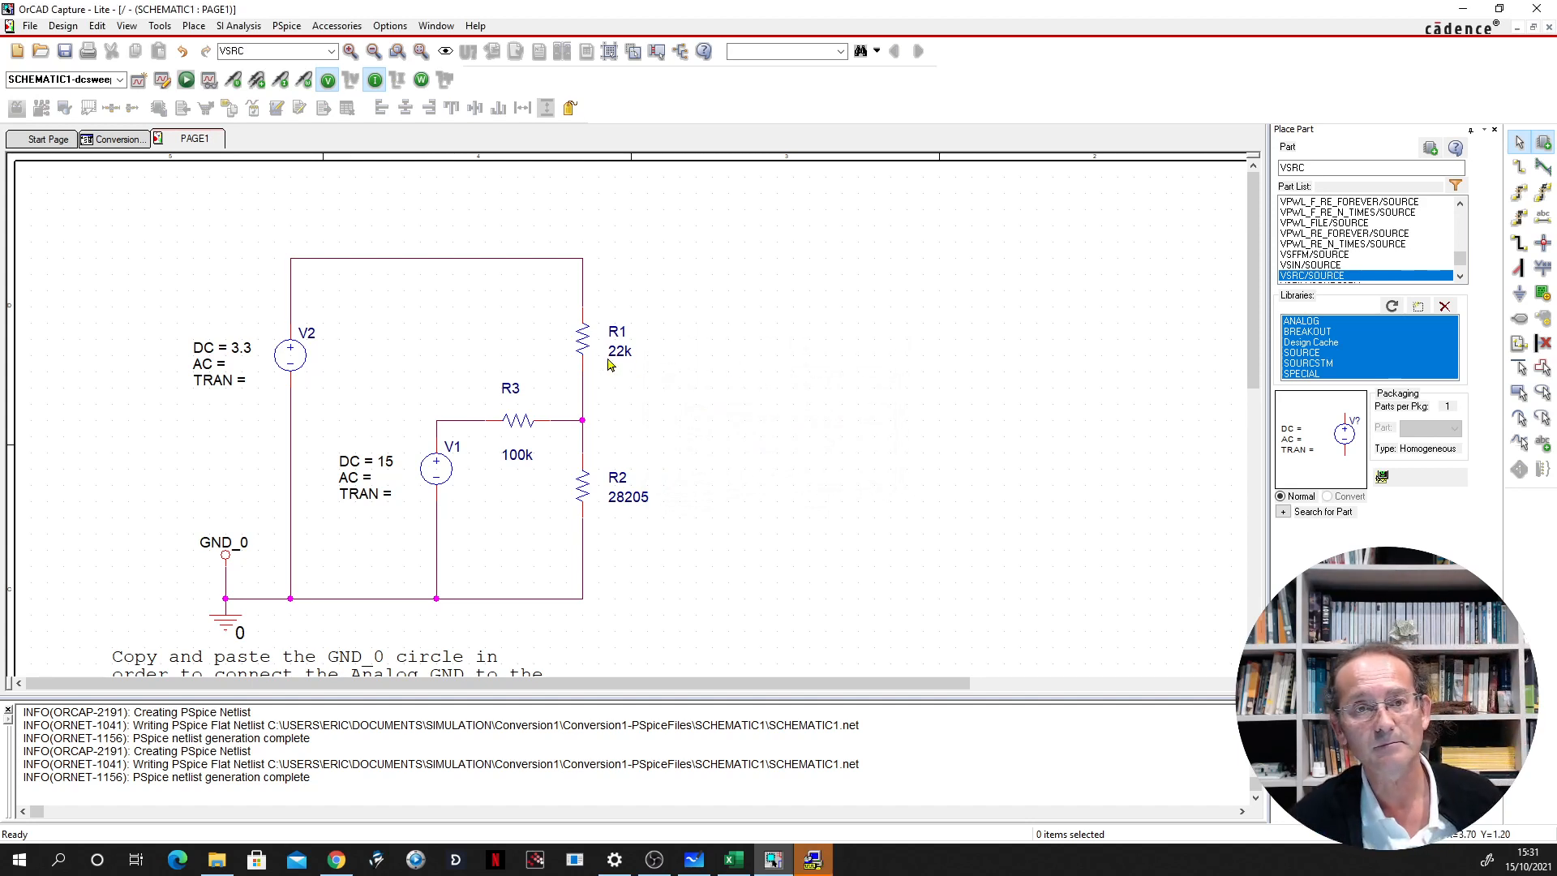
# Set the dcsweep profile's analysis type to DC Sweep with voltage source V1 as the primary sweep variable
pyautogui.click(807, 862)
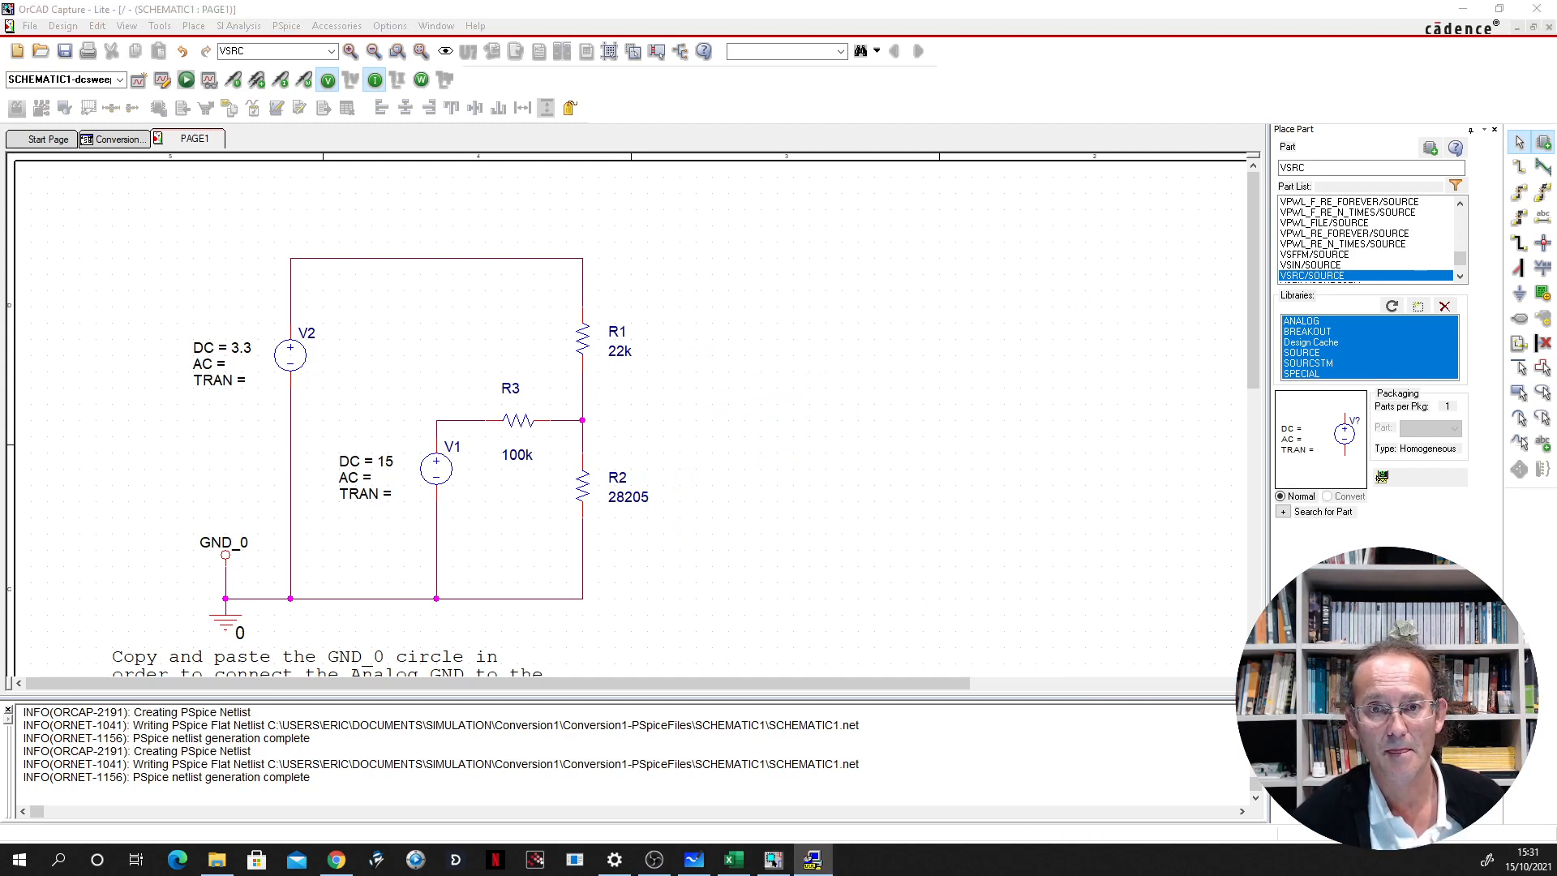
pyautogui.moveTo(1556, 0); pyautogui.dragTo(934, 225)
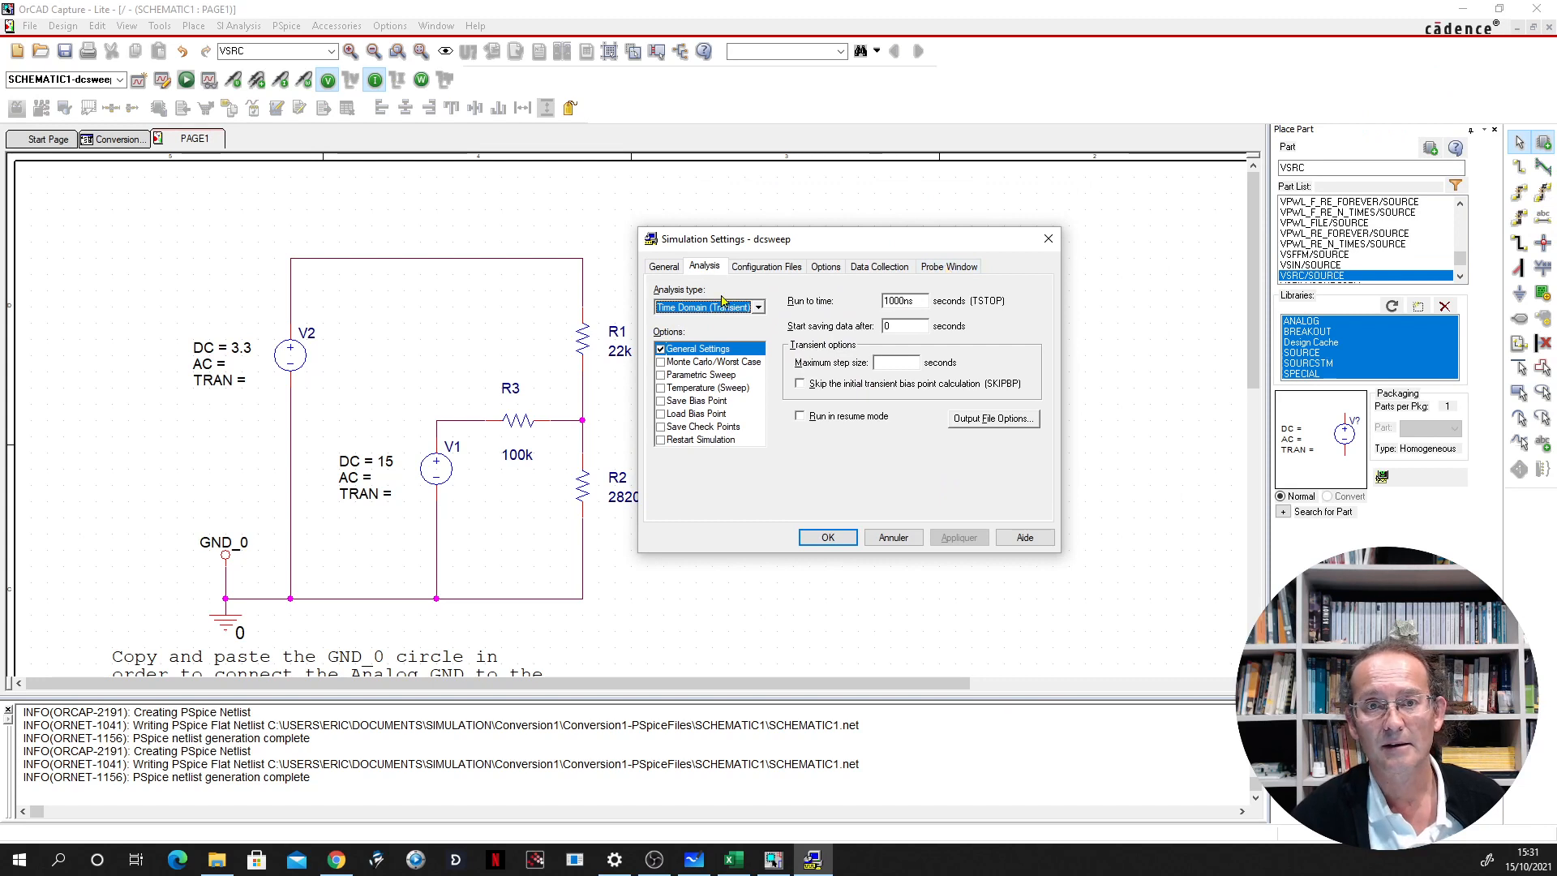
pyautogui.click(758, 308)
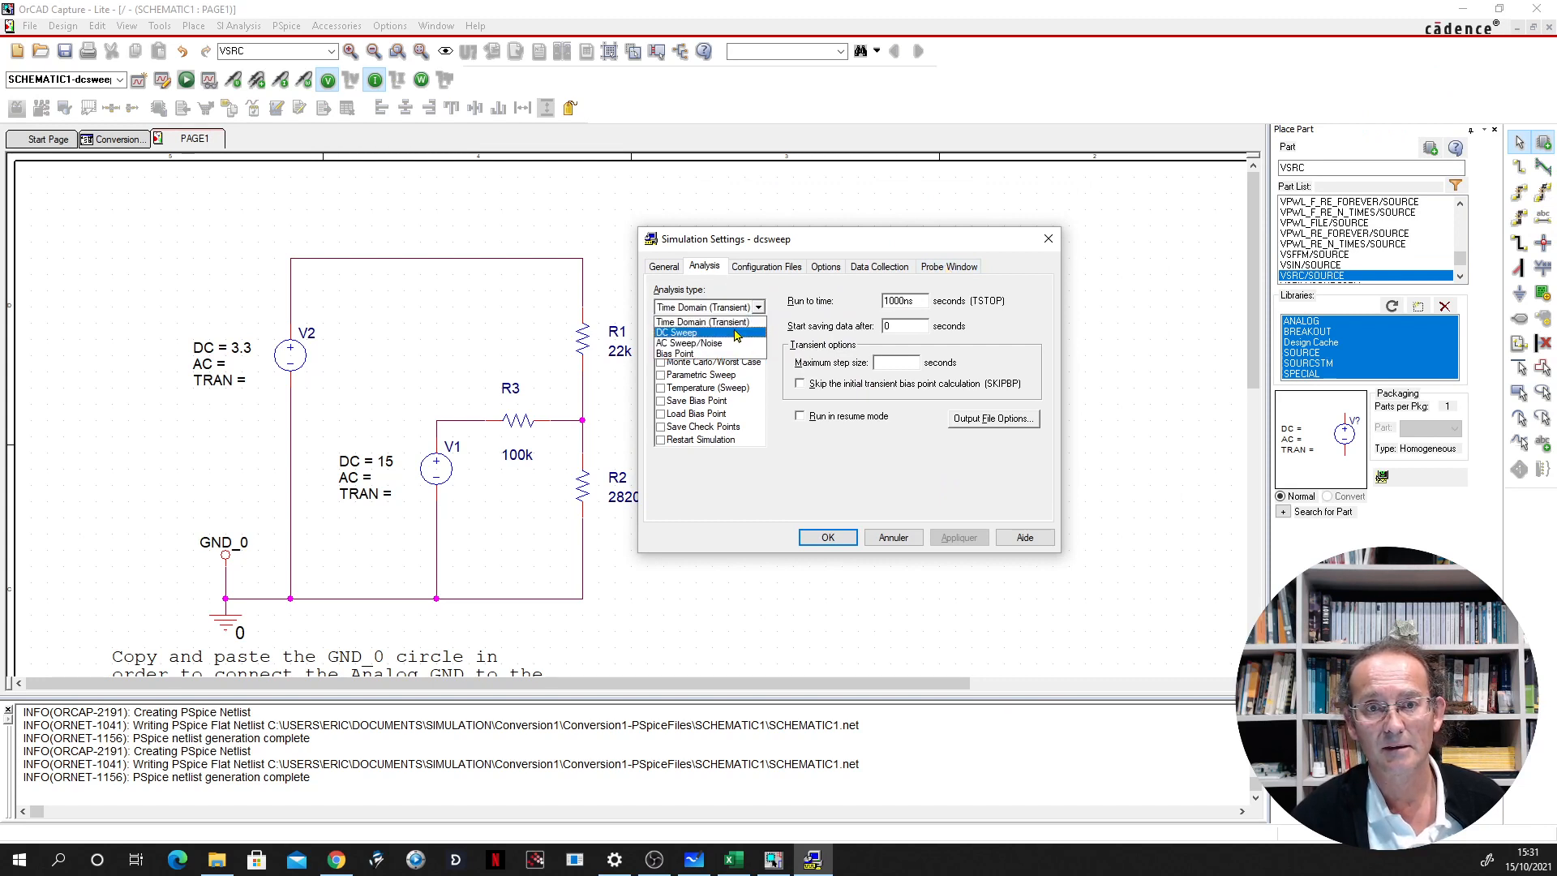
pyautogui.click(736, 333)
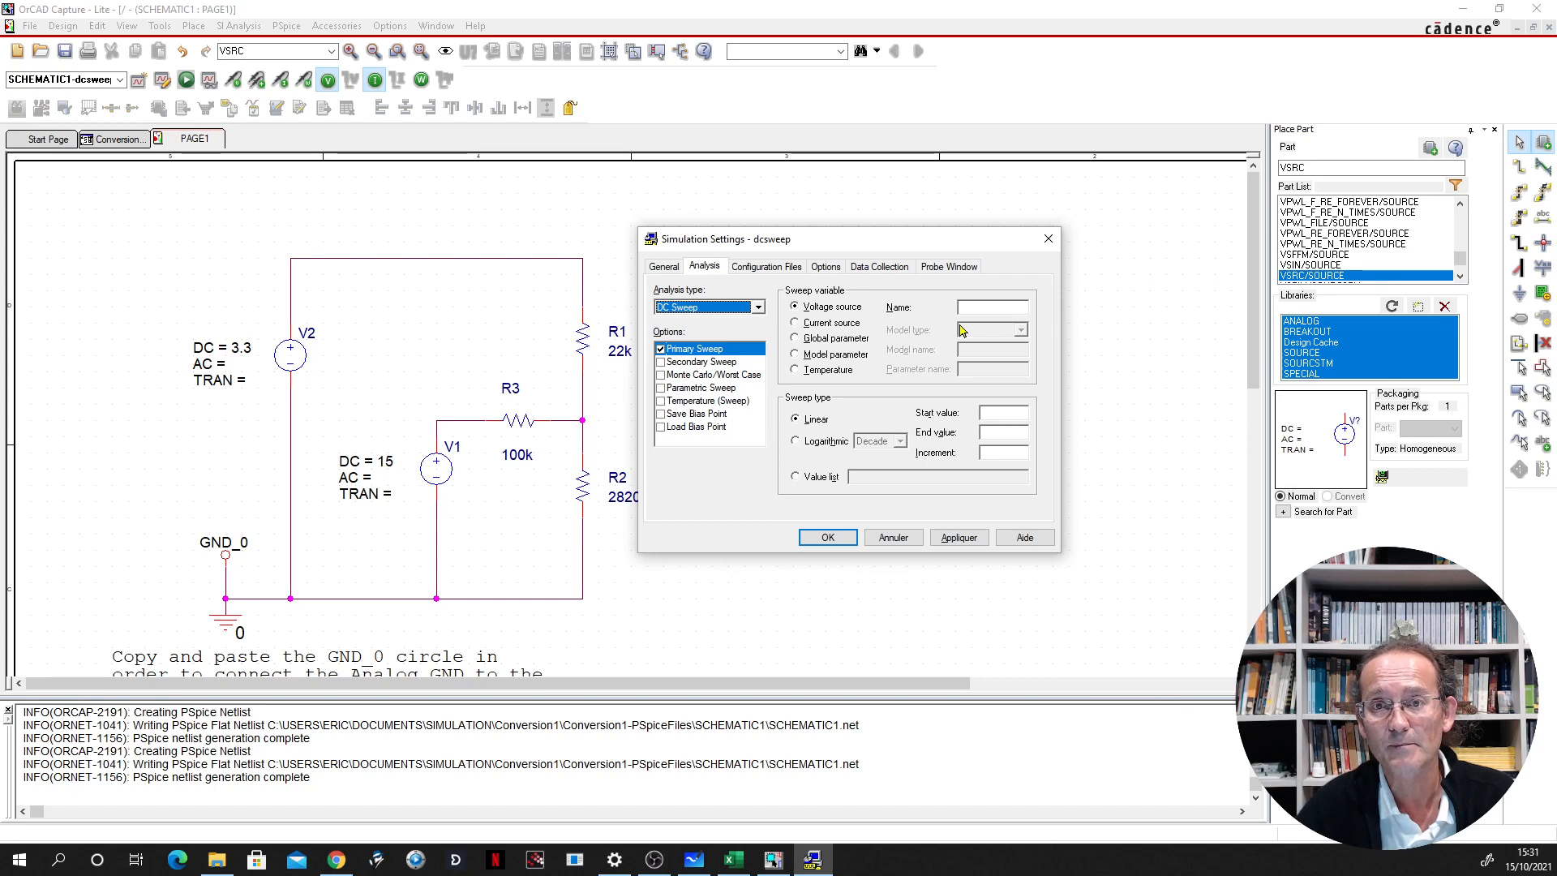
pyautogui.click(976, 308)
pyautogui.write('V1')
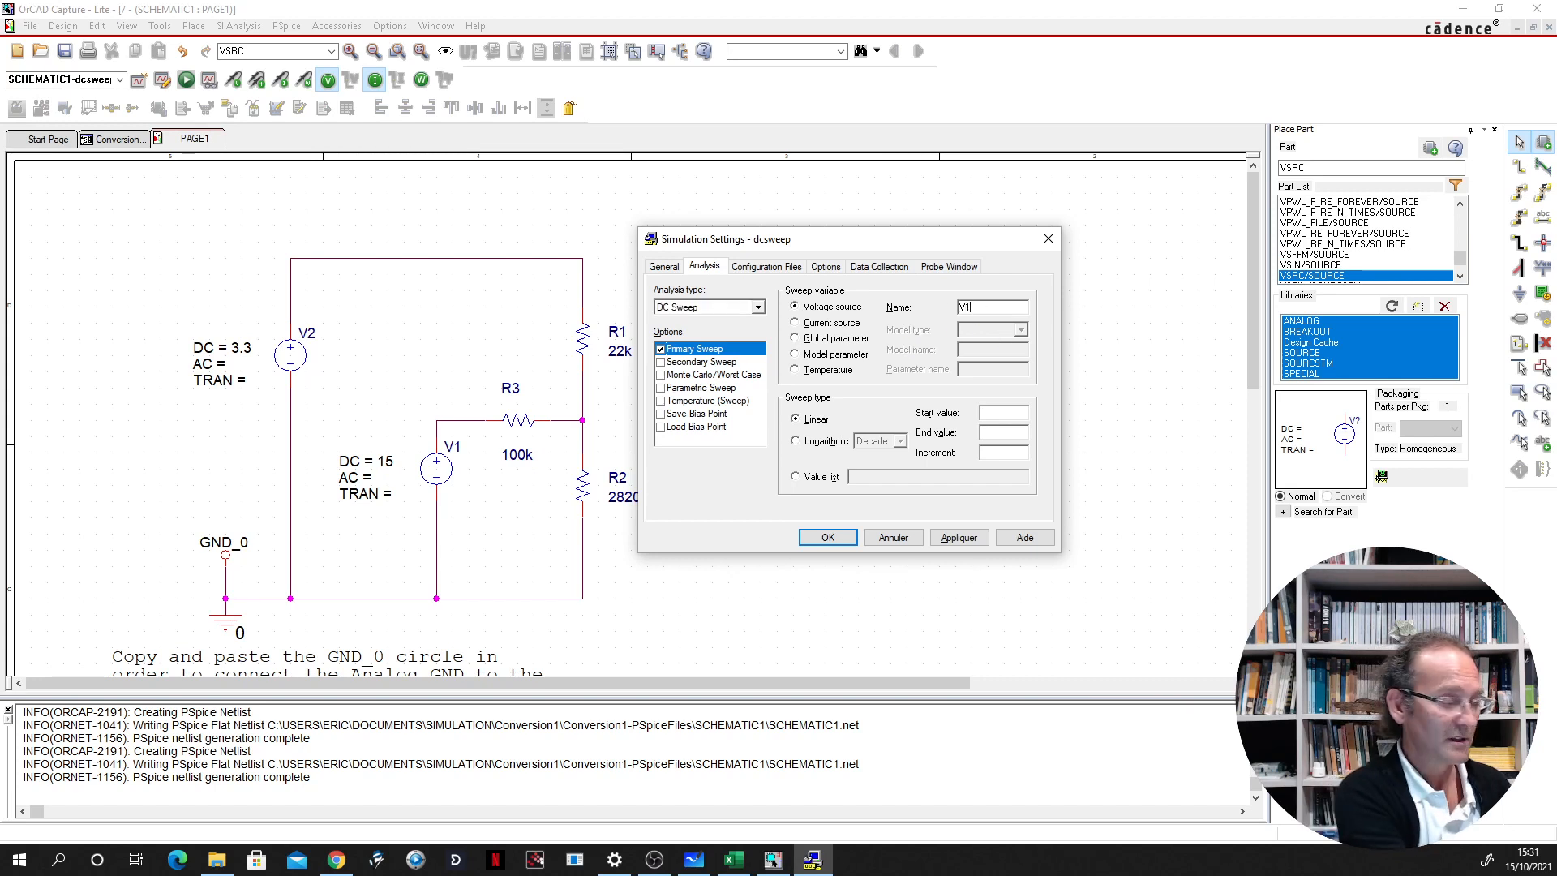
# Define the linear sweep from -15 to +15 with an increment of 0.1 and accept the simulation settings
pyautogui.click(1014, 413)
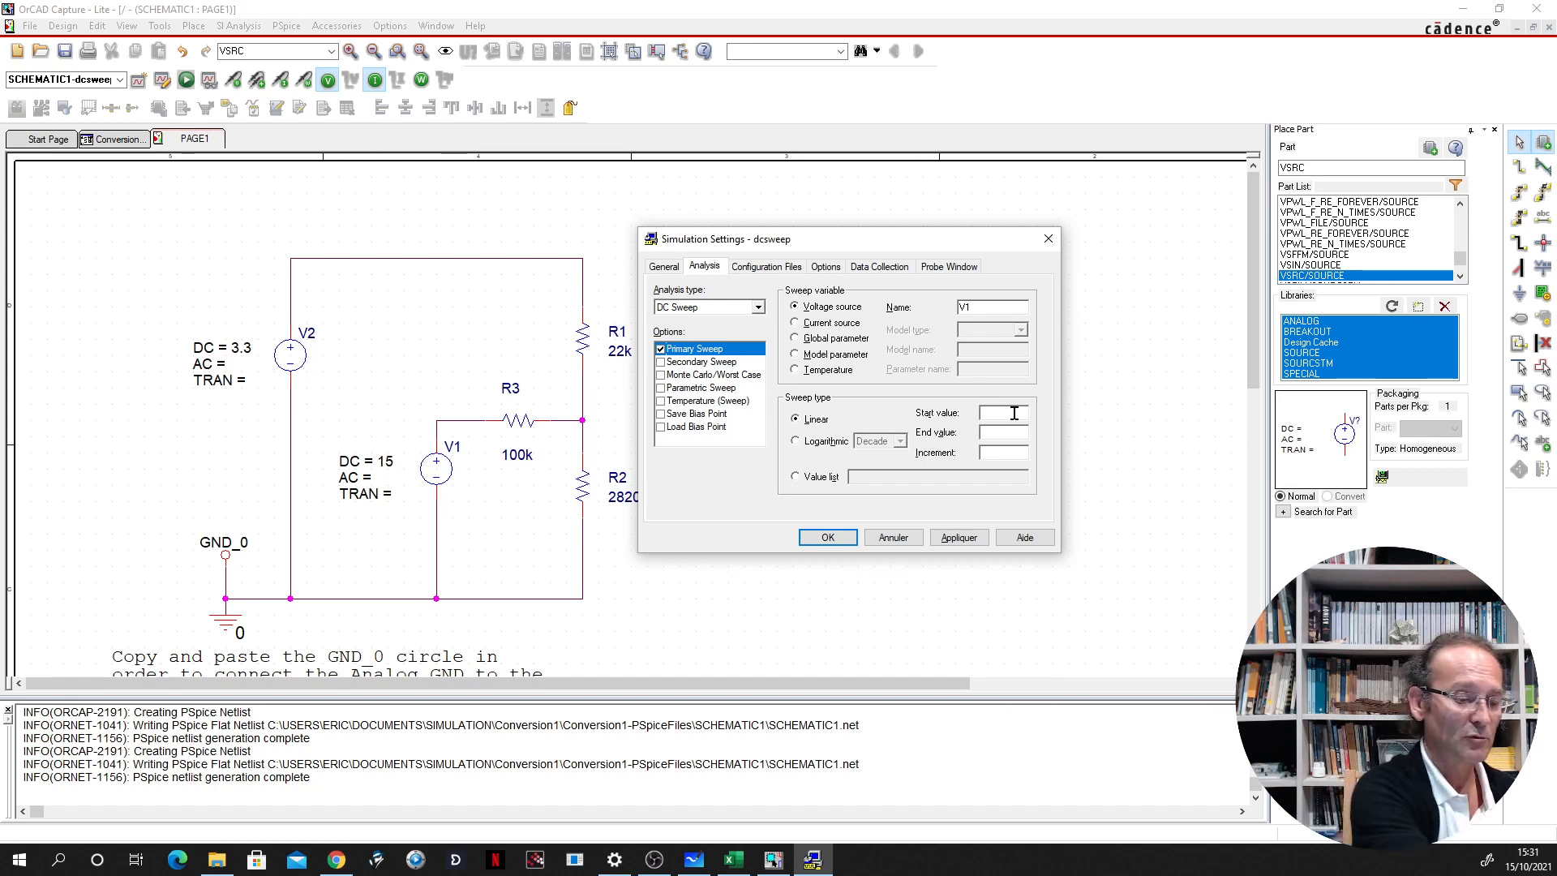
pyautogui.write('-15')
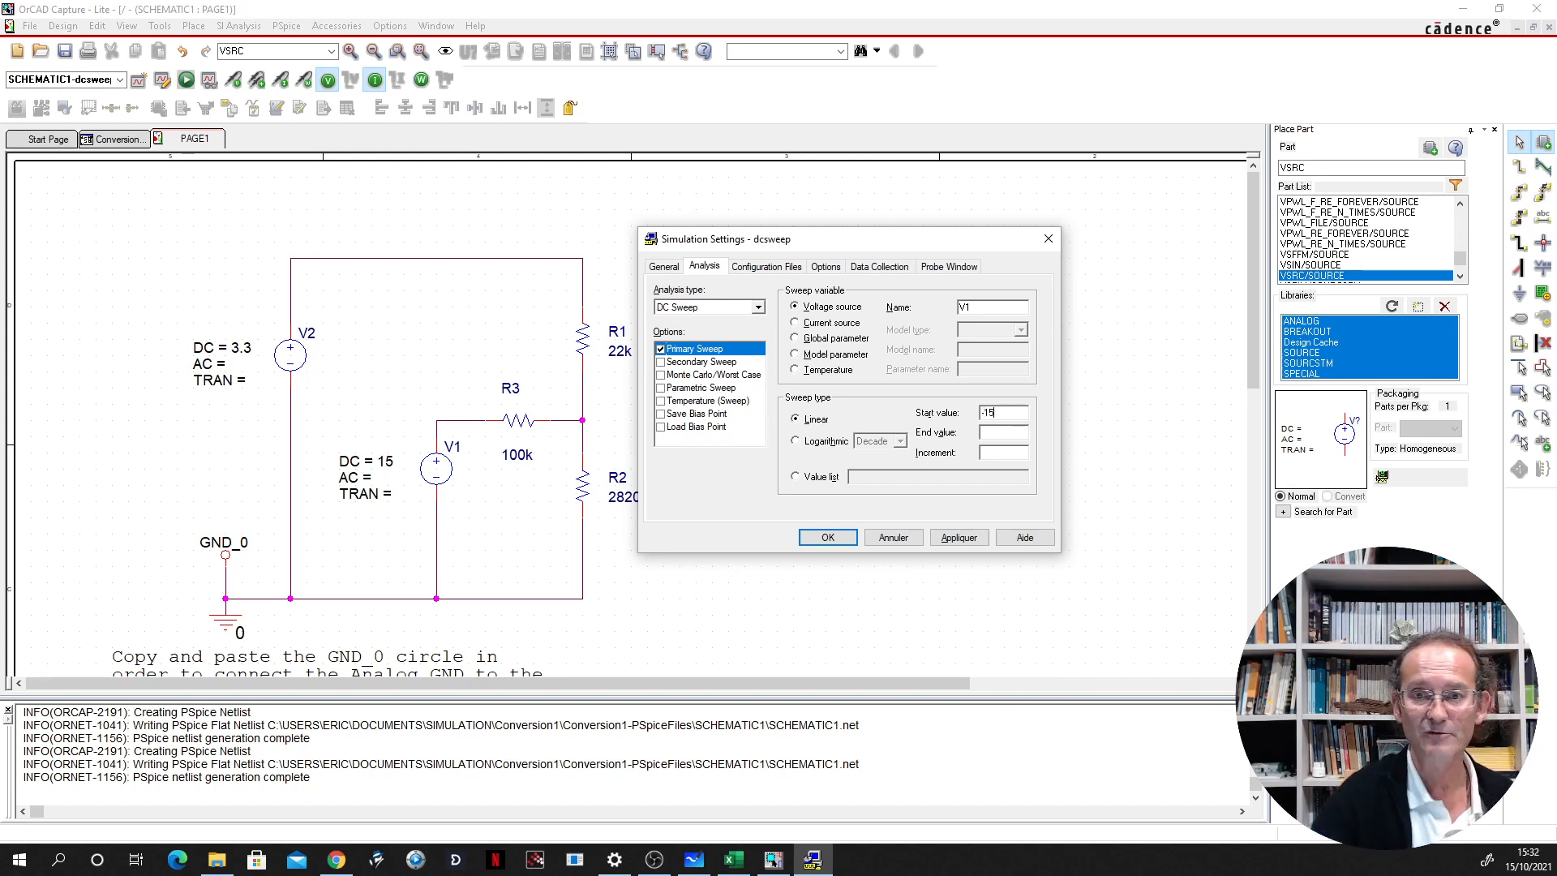
pyautogui.click(1010, 434)
pyautogui.write('+15')
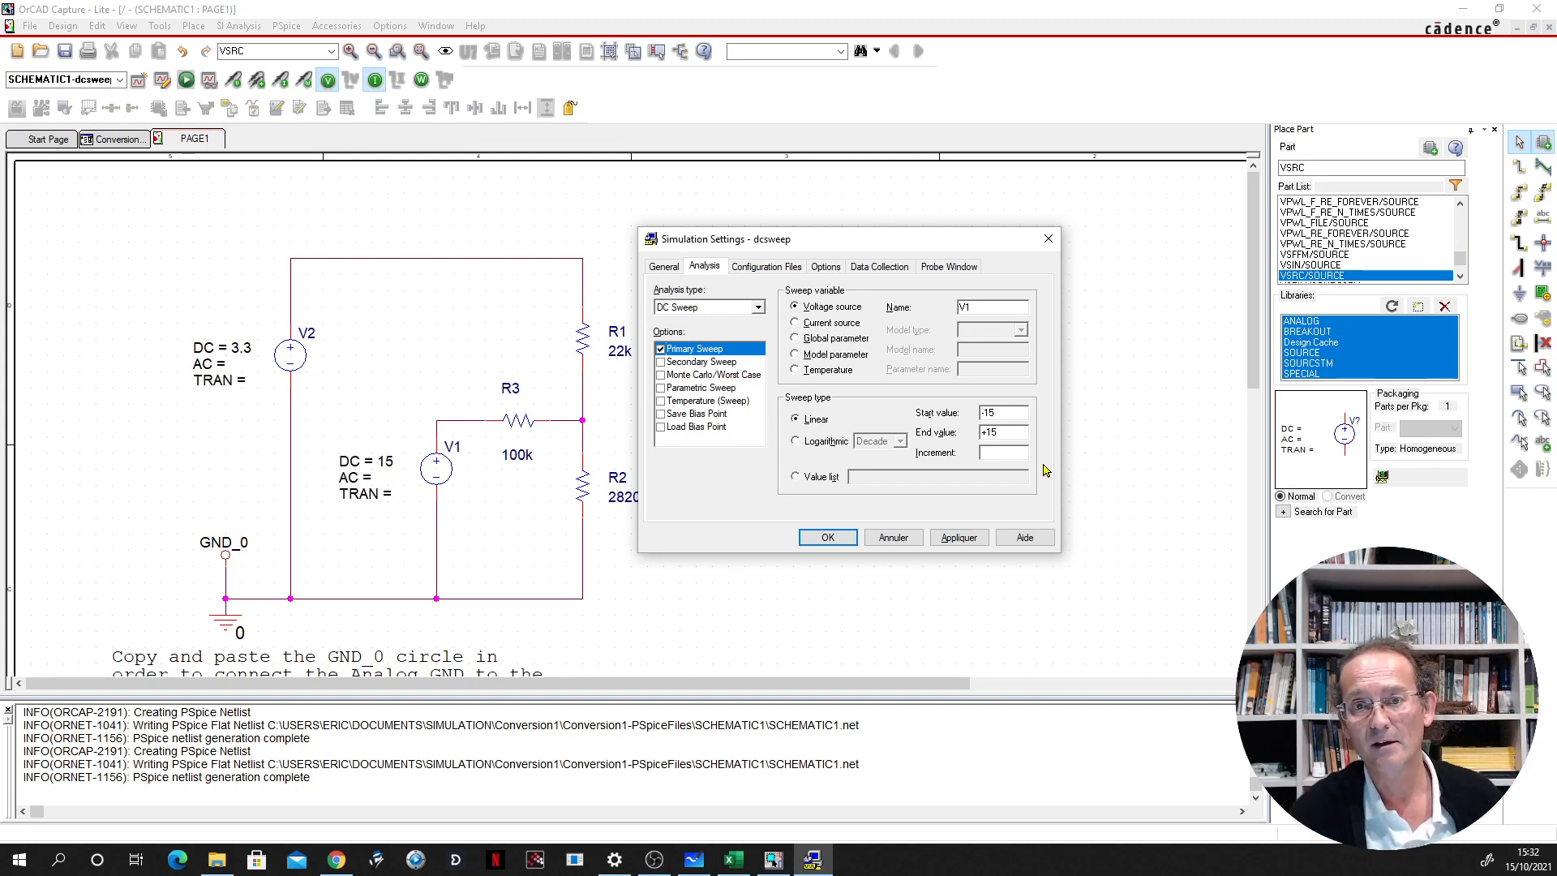
pyautogui.click(1018, 454)
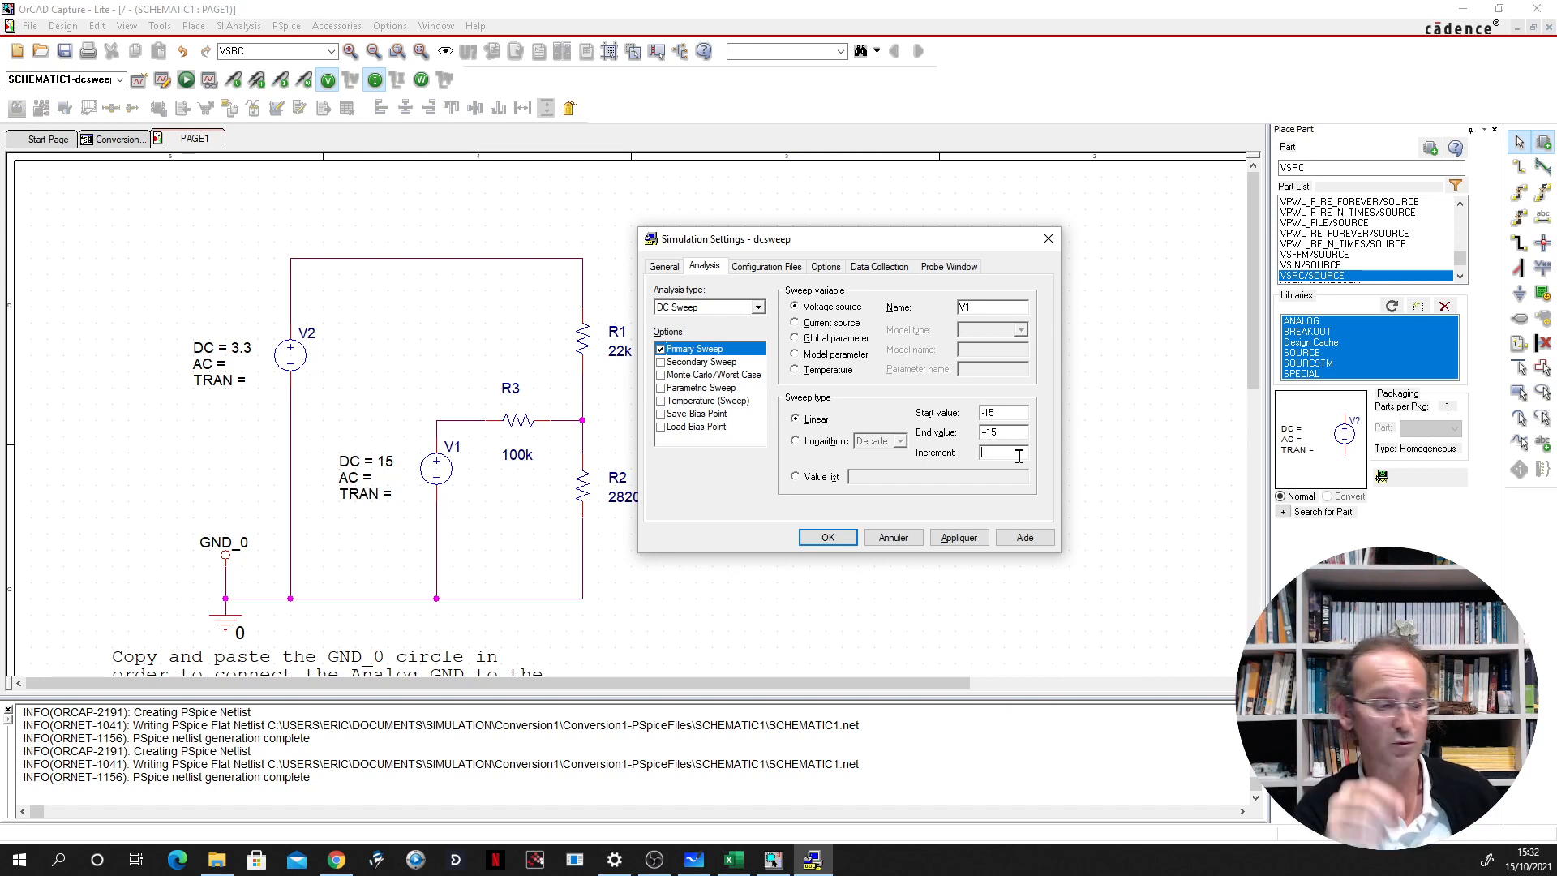
pyautogui.write('0.1')
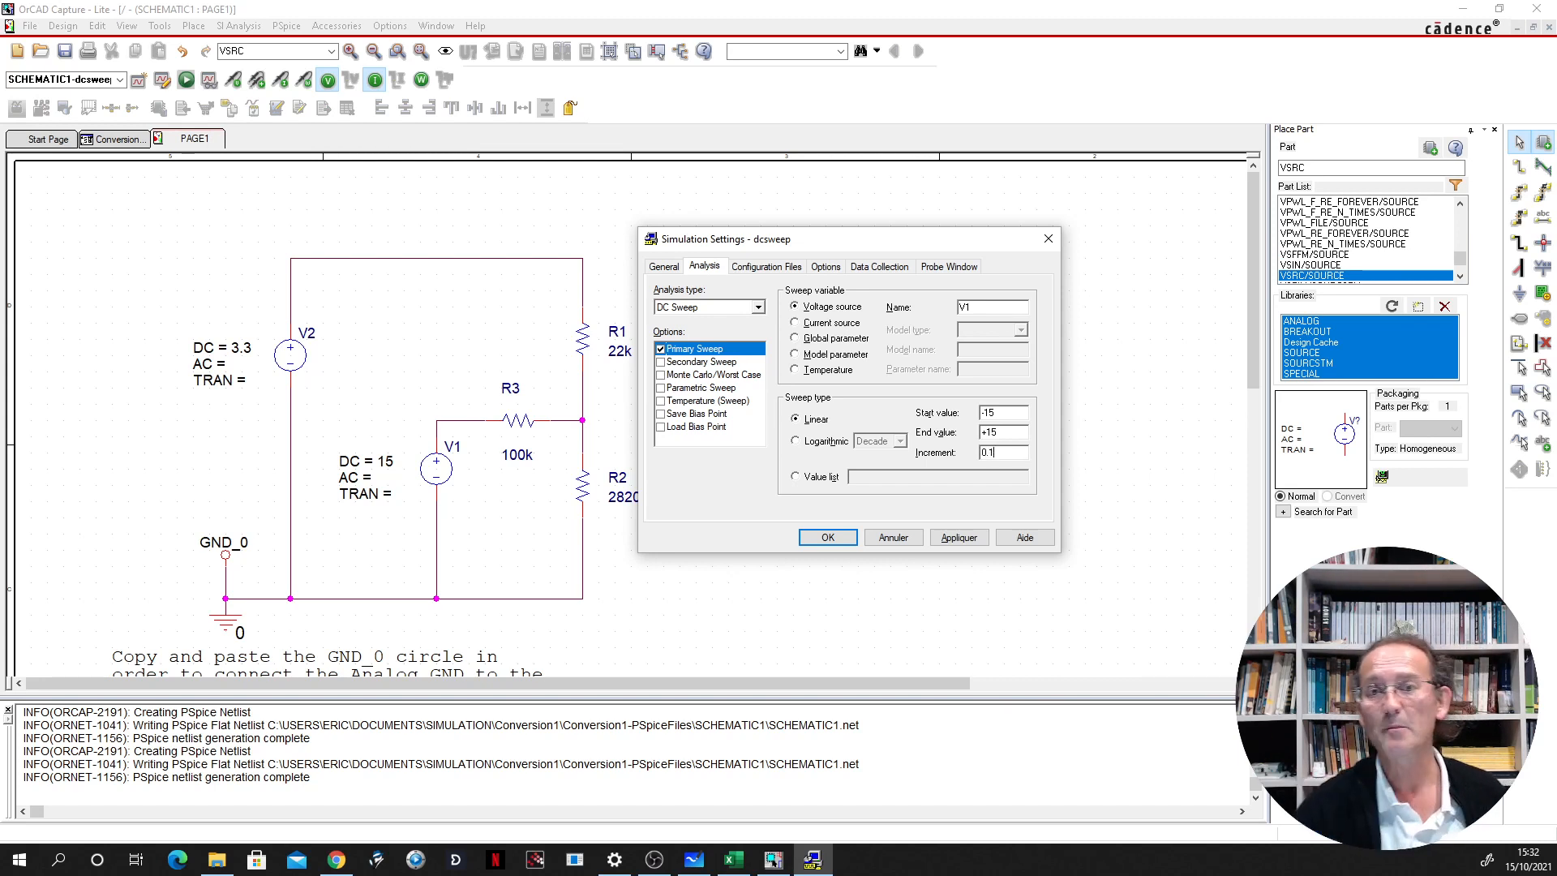
pyautogui.click(835, 539)
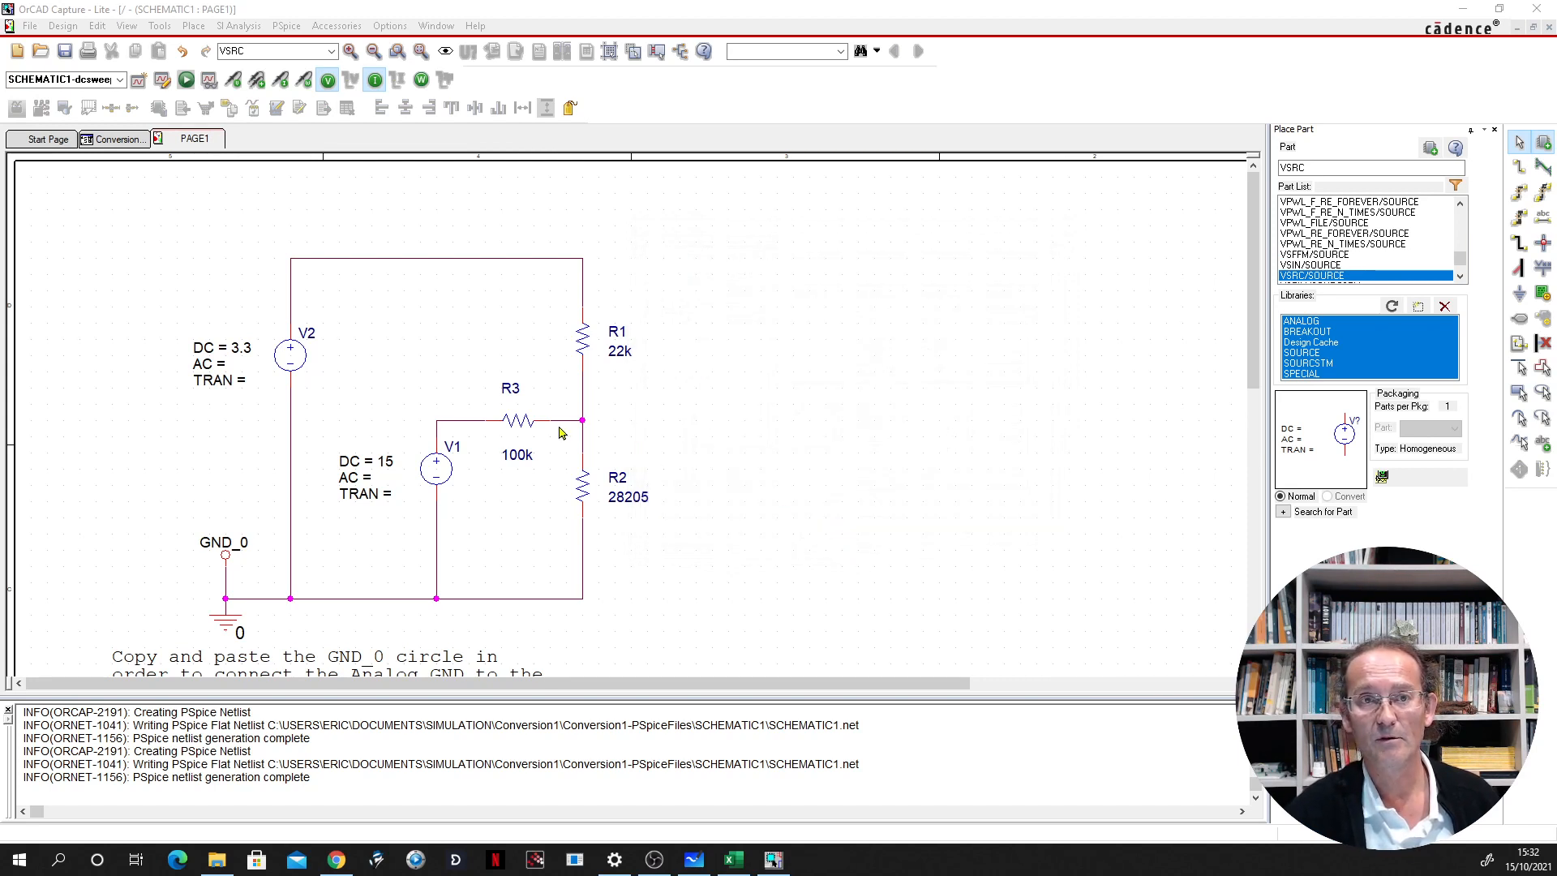
# Place a voltage marker on the node joining R1, R2 and R3 and run the DC sweep simulation
pyautogui.click(233, 83)
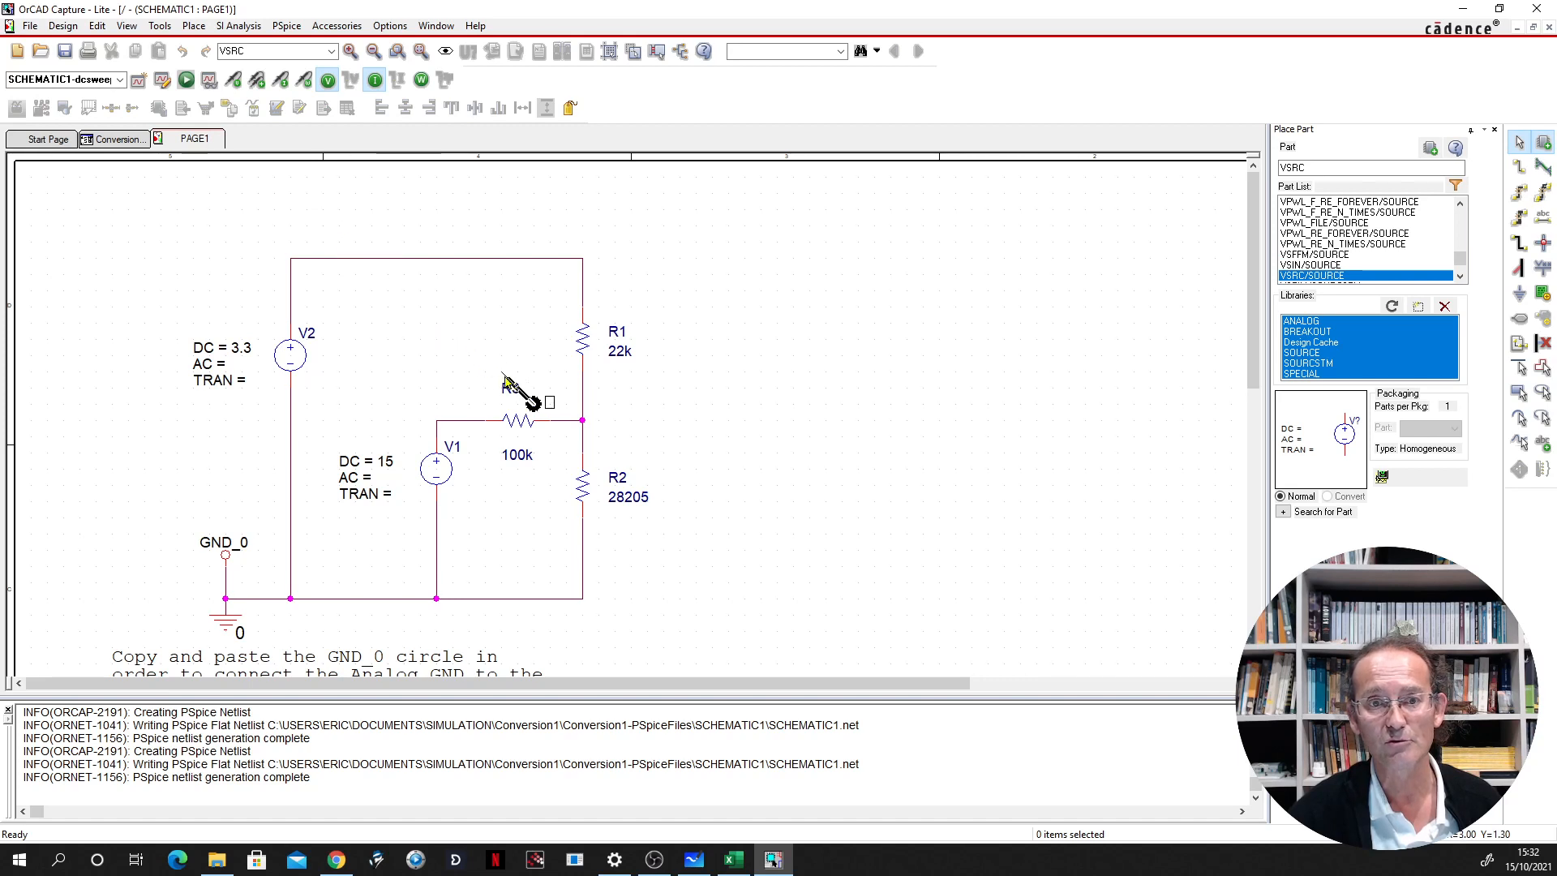
pyautogui.click(584, 422)
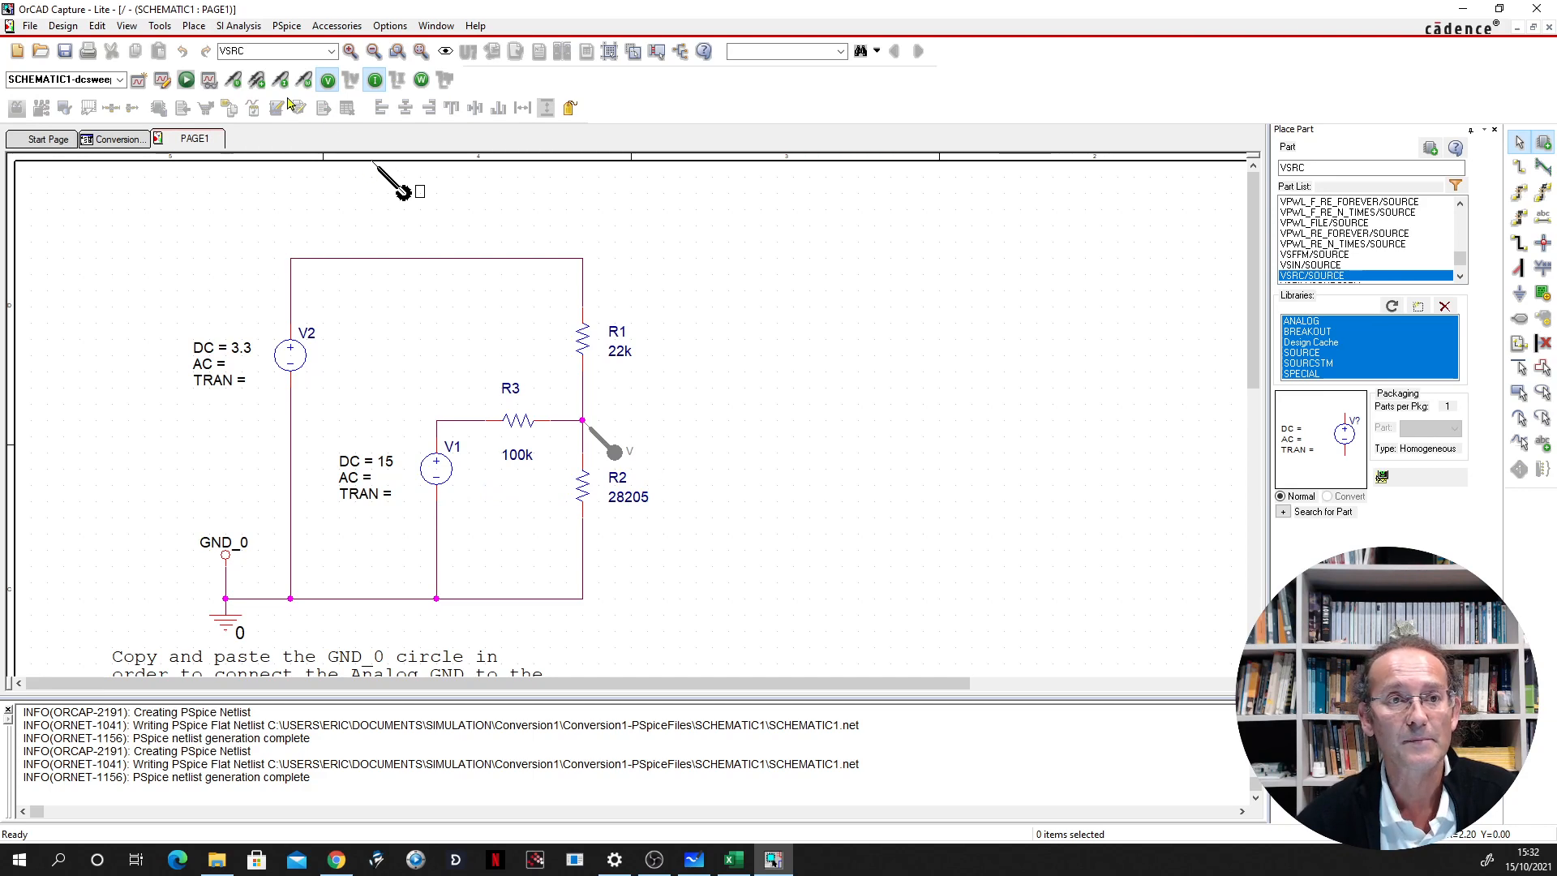
pyautogui.press('F11')
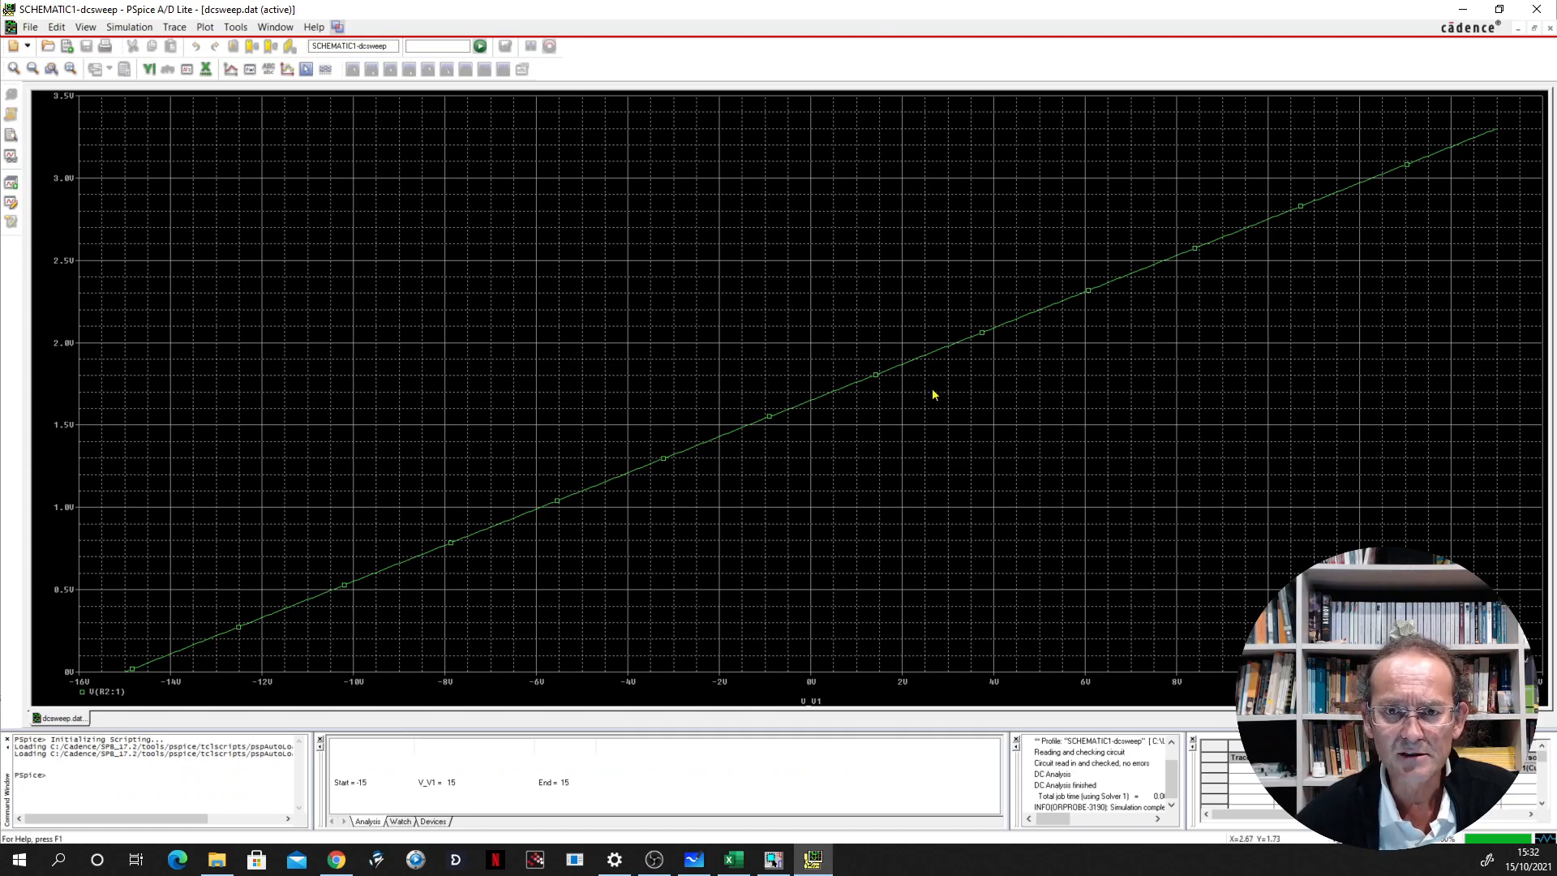
# Give the V(R2:1) trace a thicker line width in its trace properties
pyautogui.click(934, 359)
pyautogui.rightClick(934, 359)
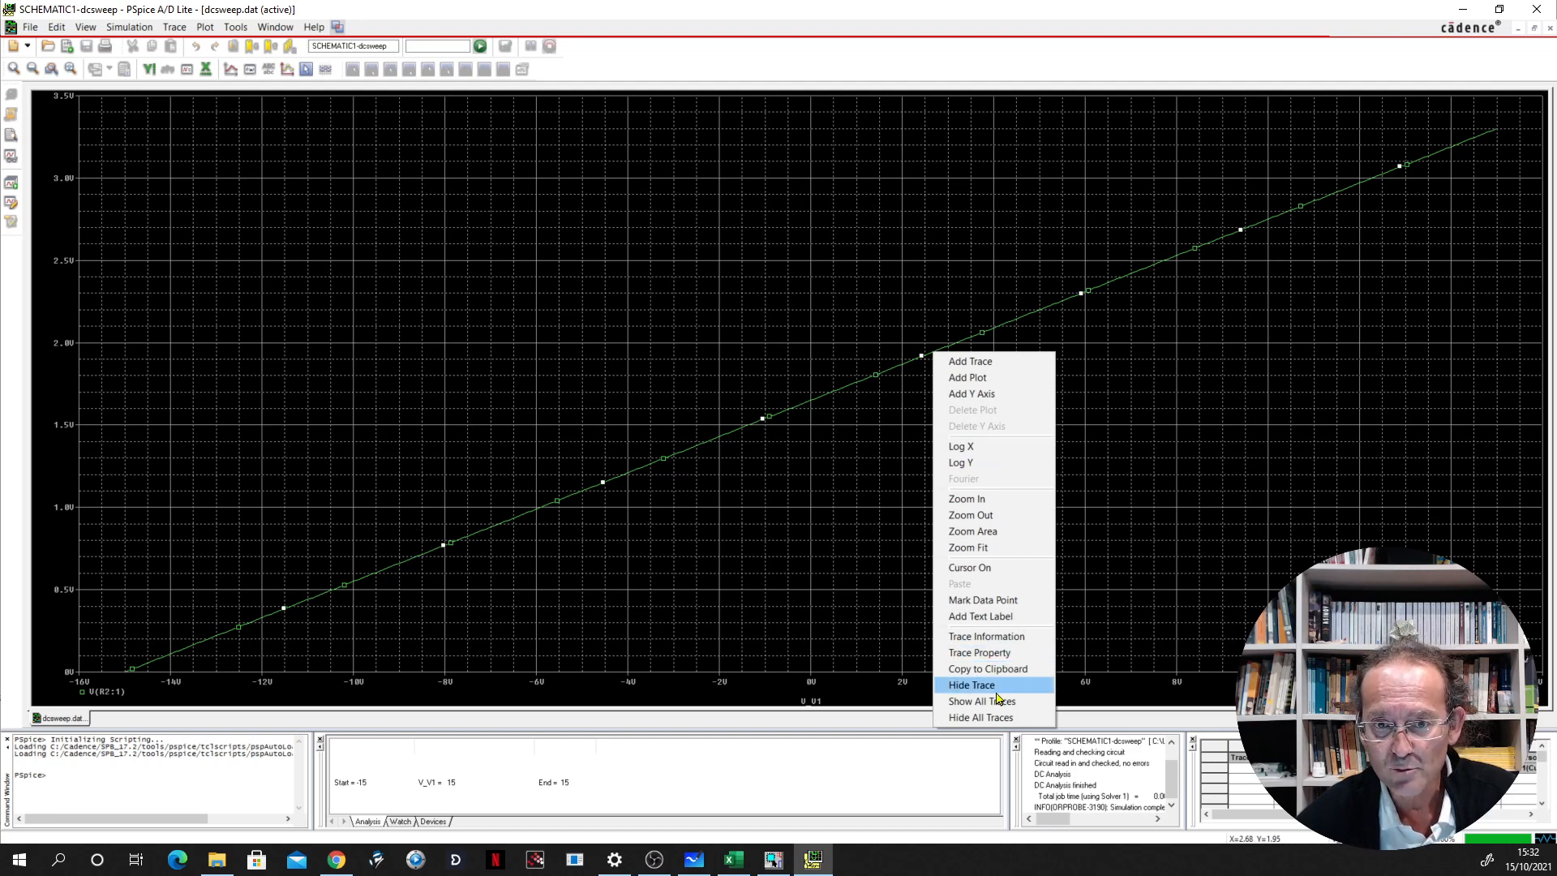
pyautogui.click(980, 652)
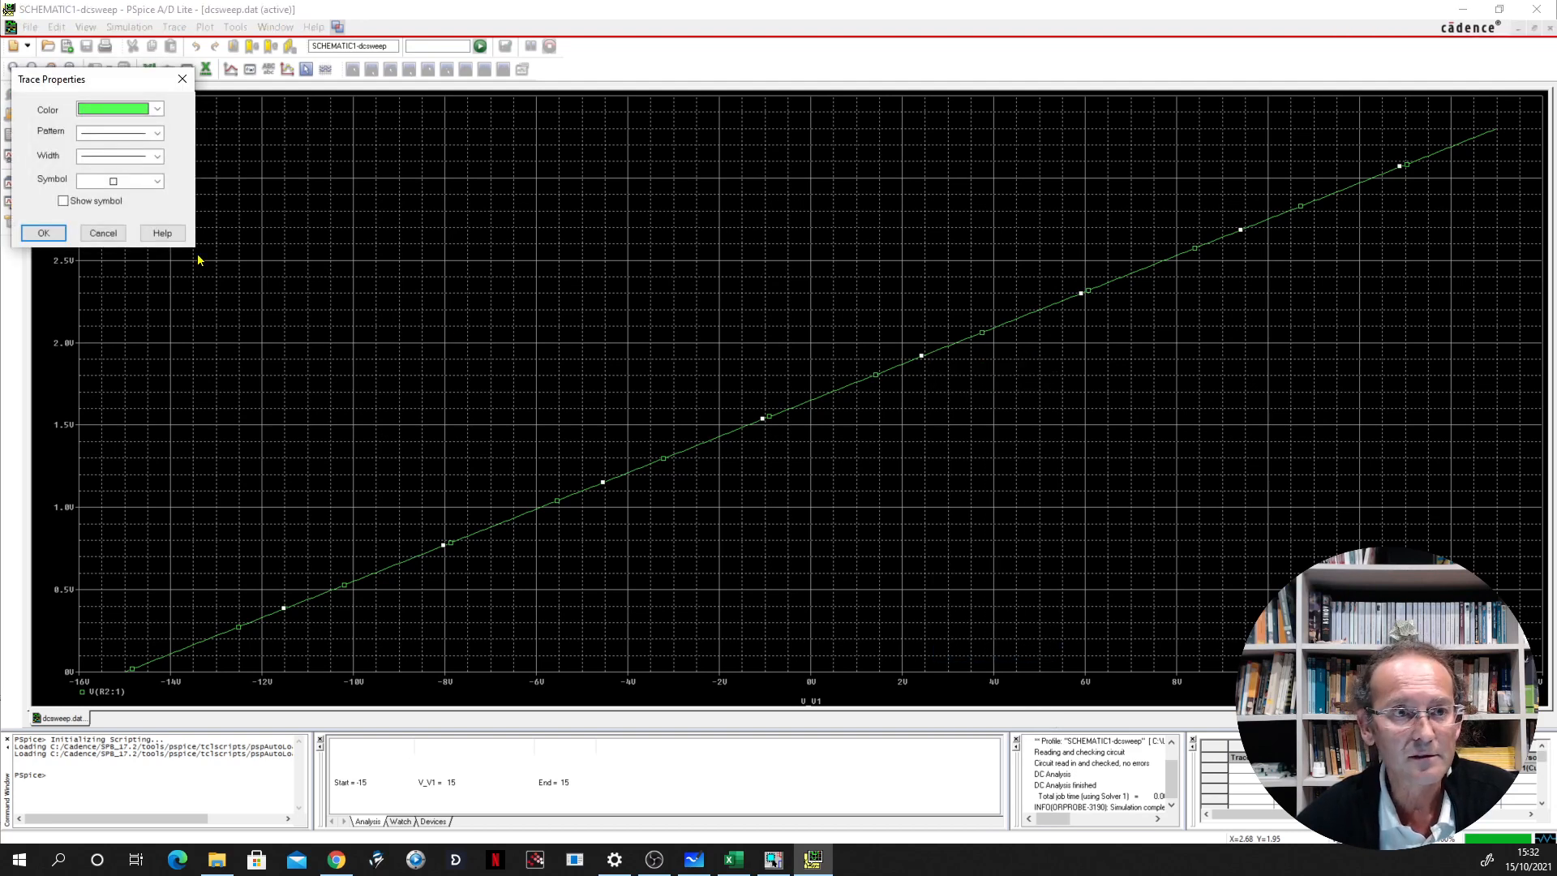
pyautogui.click(158, 136)
pyautogui.click(158, 137)
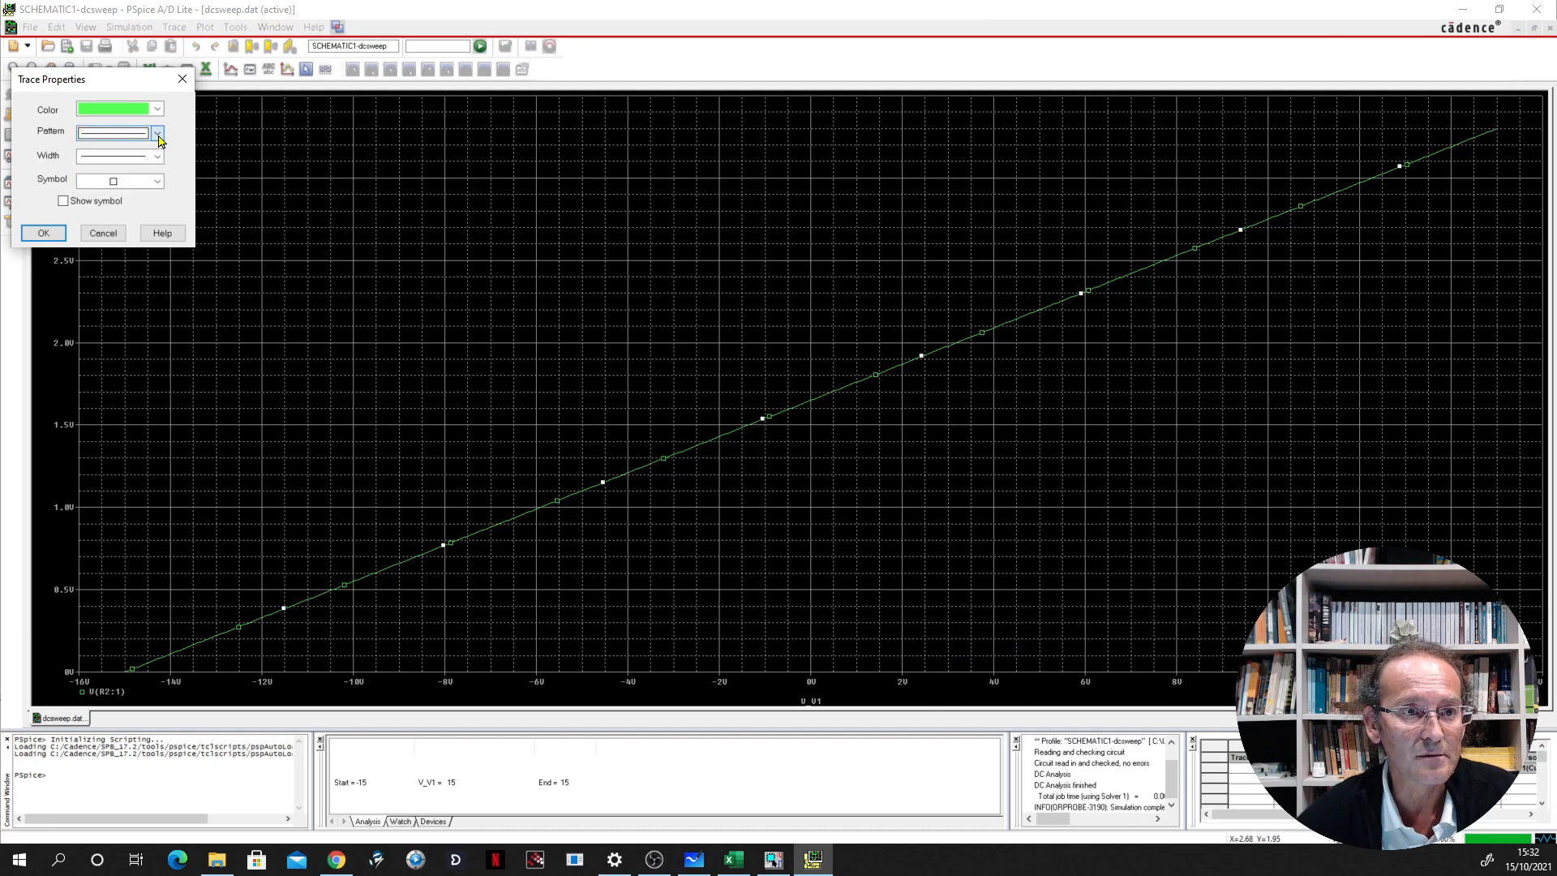
pyautogui.click(157, 162)
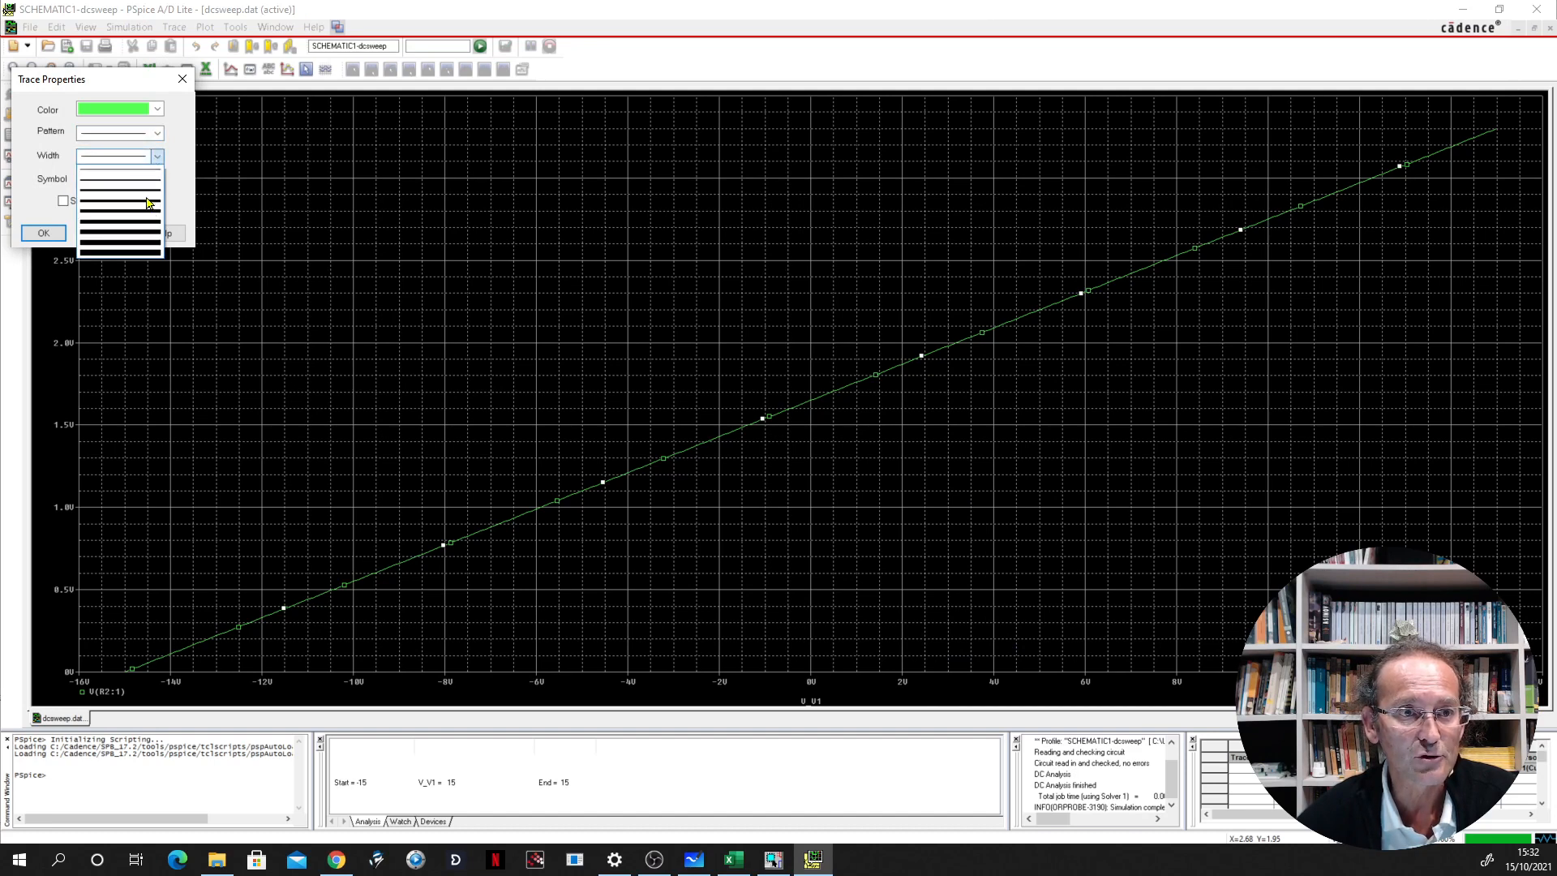
pyautogui.click(149, 203)
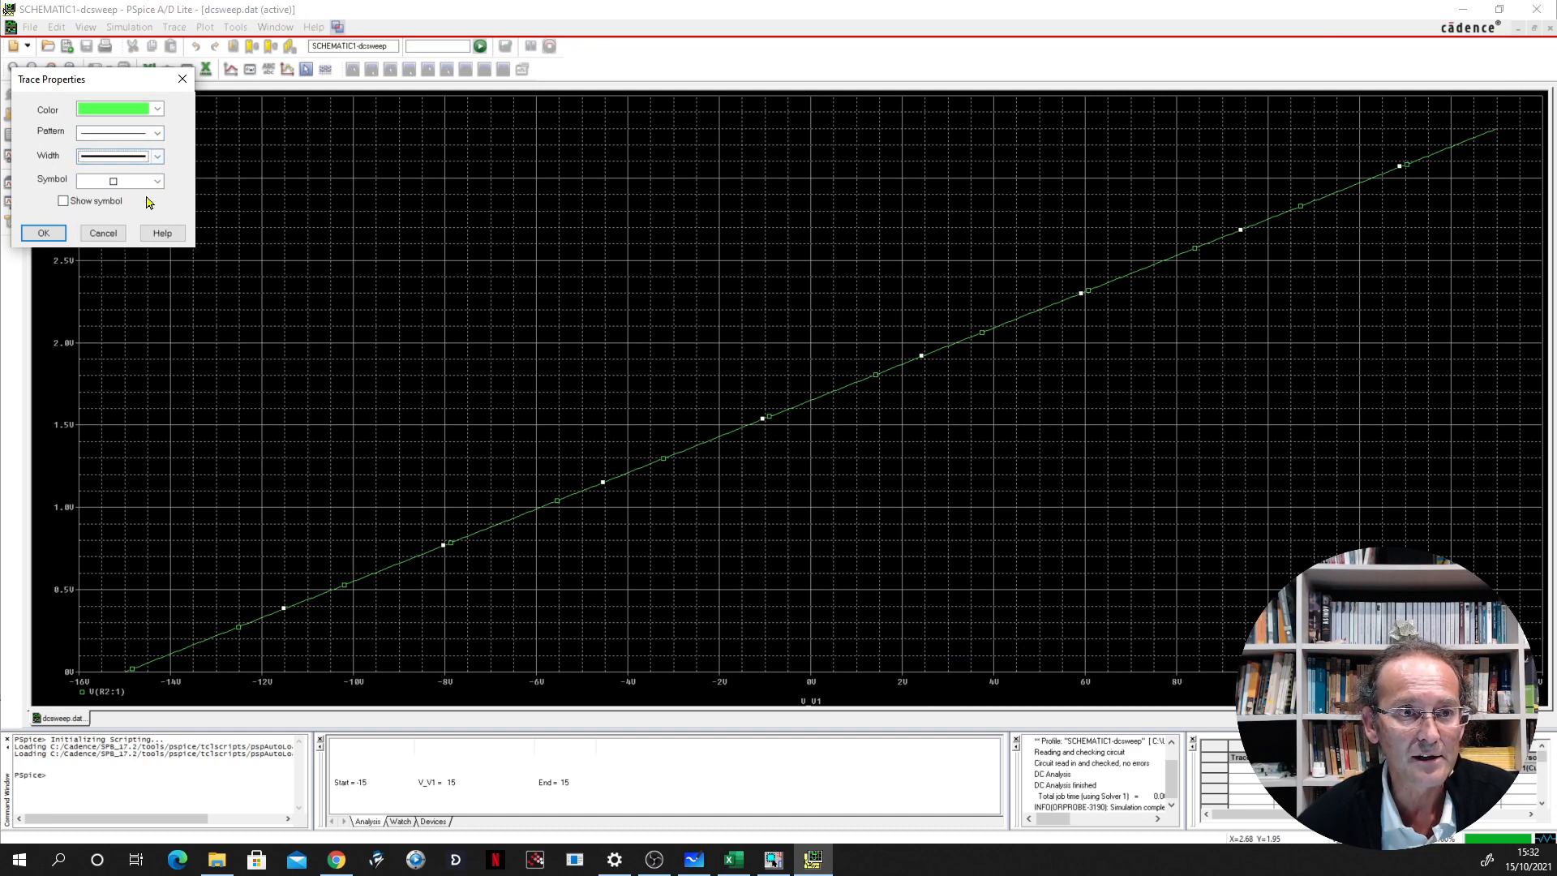
pyautogui.click(45, 237)
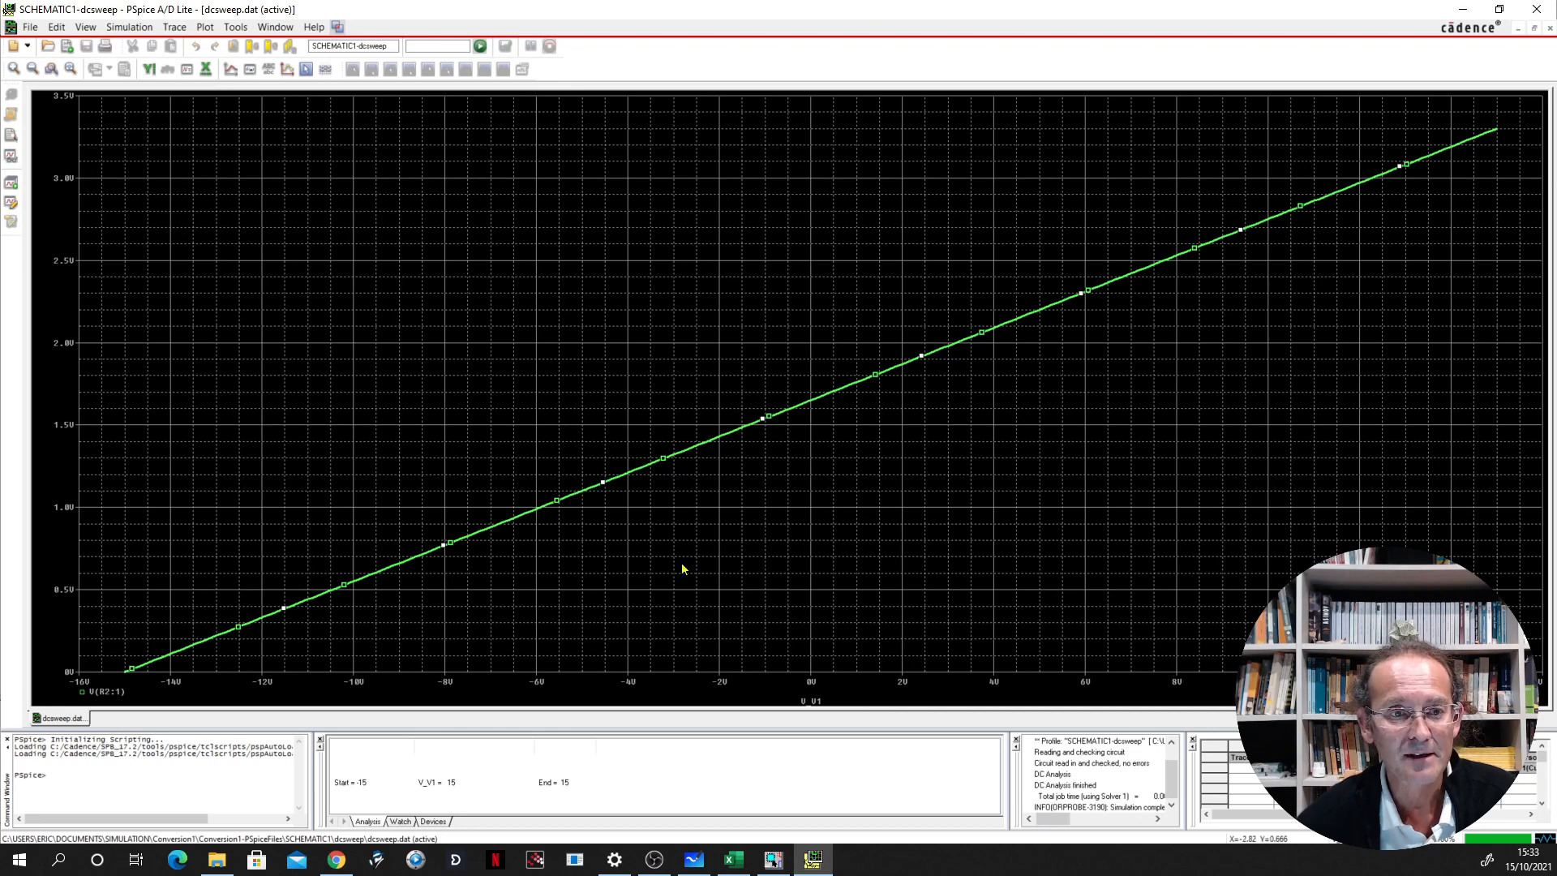